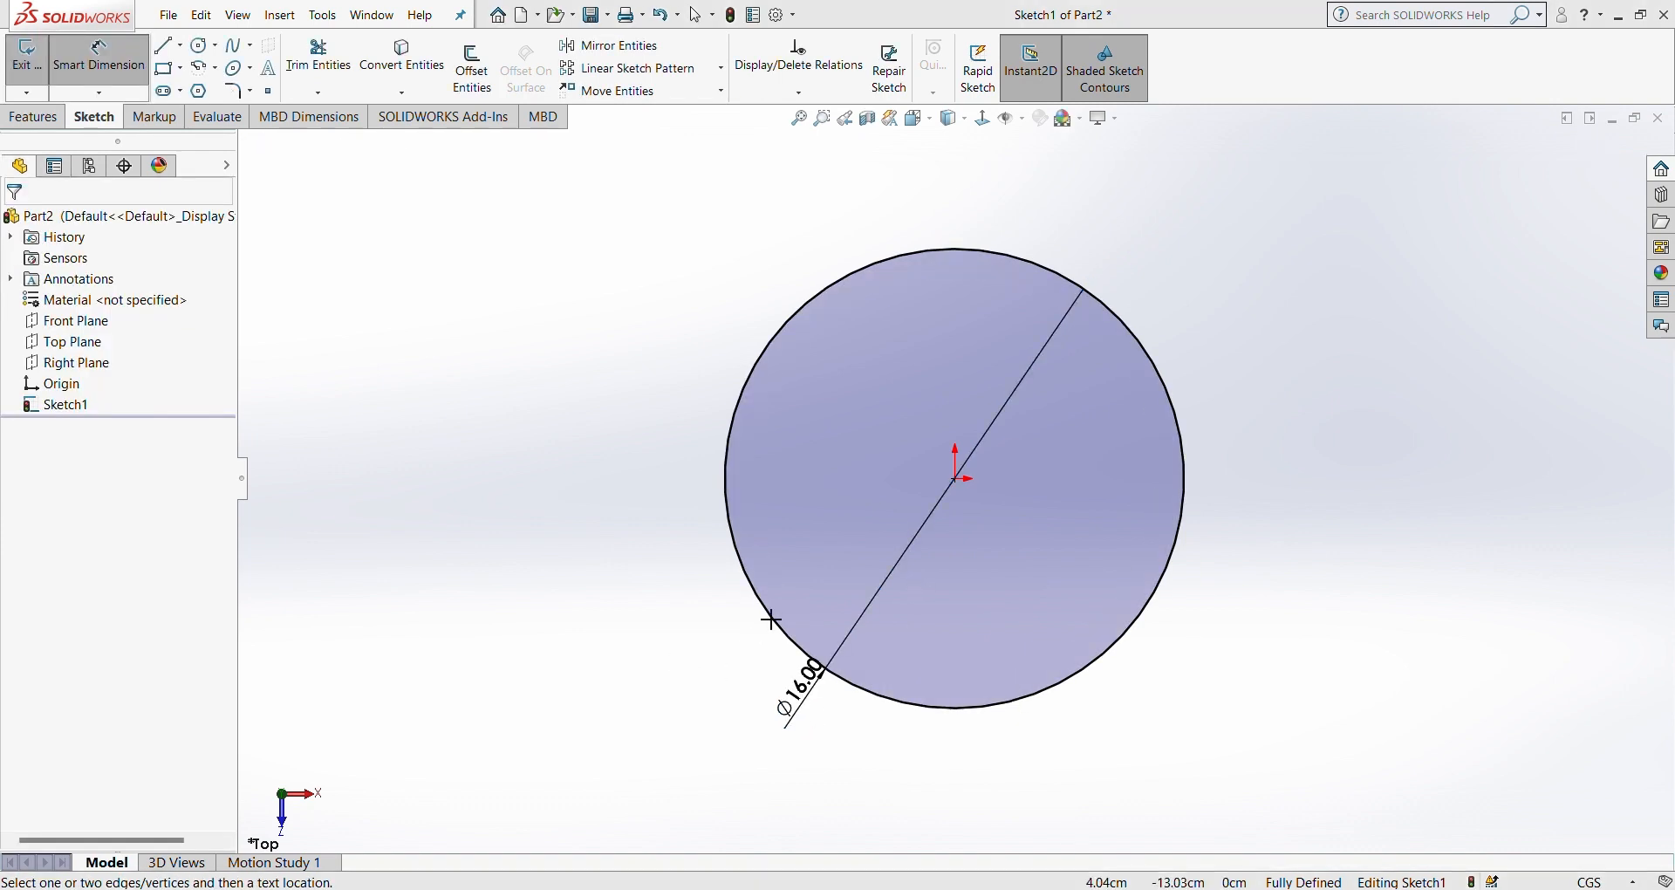
# Step: Sketch a circle centred on the origin inside the 16 cm circle and dimension its diameter as 5 cm
pyautogui.click(199, 47)
pyautogui.click(955, 478)
pyautogui.click(1015, 524)
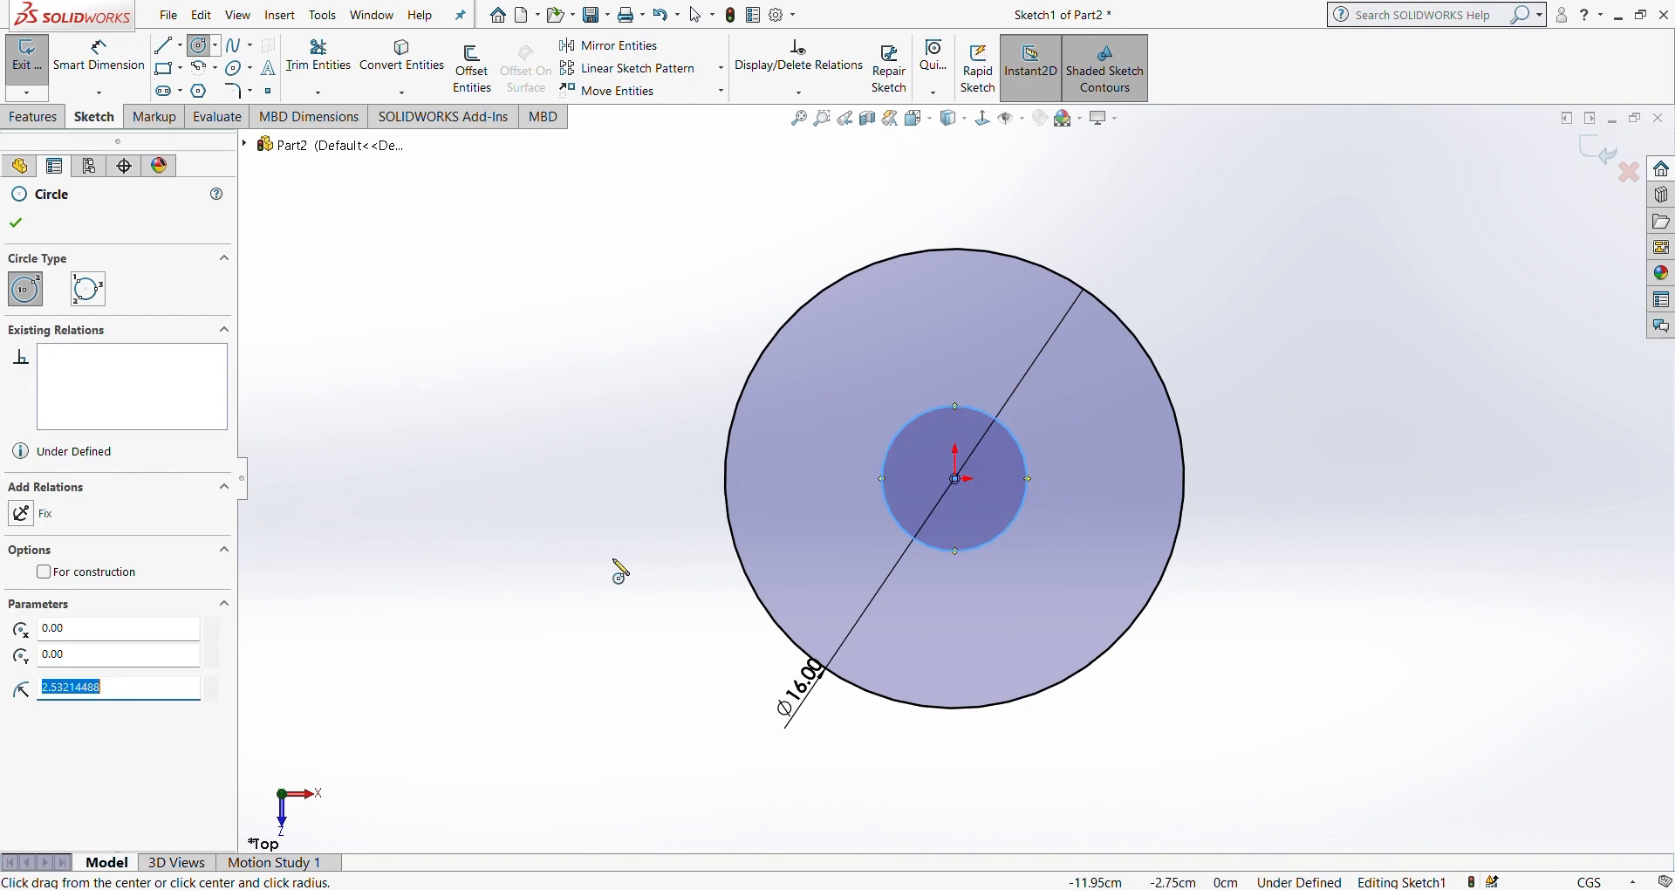
pyautogui.middleClick(610, 554)
pyautogui.middleClick(610, 553)
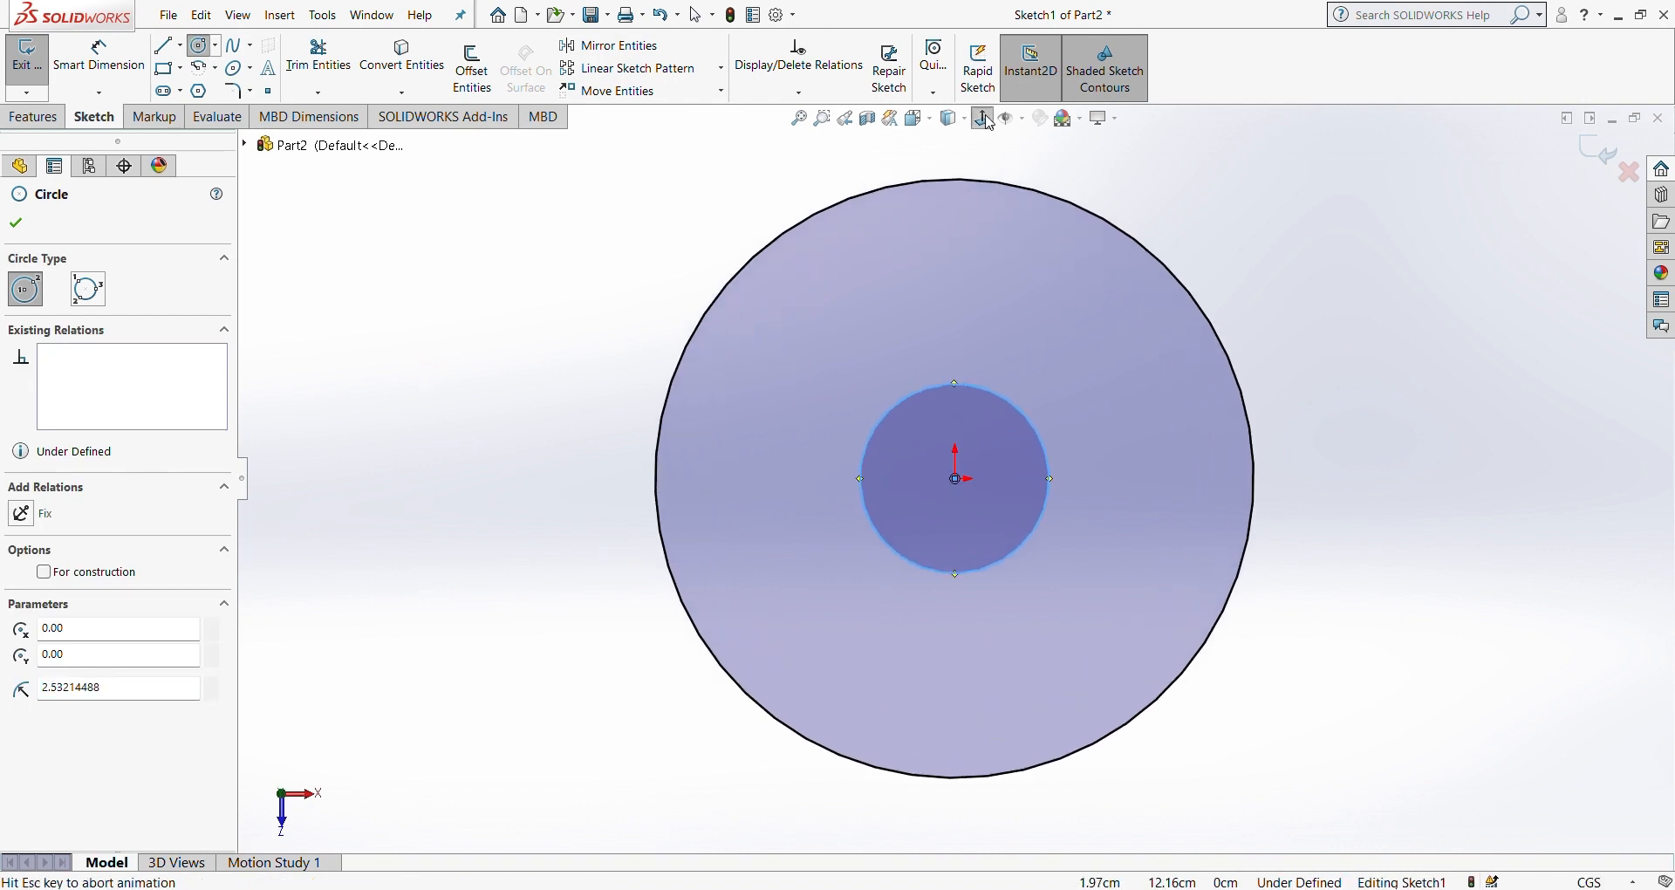
pyautogui.click(106, 61)
pyautogui.click(1087, 368)
pyautogui.write('5.06428976cm')
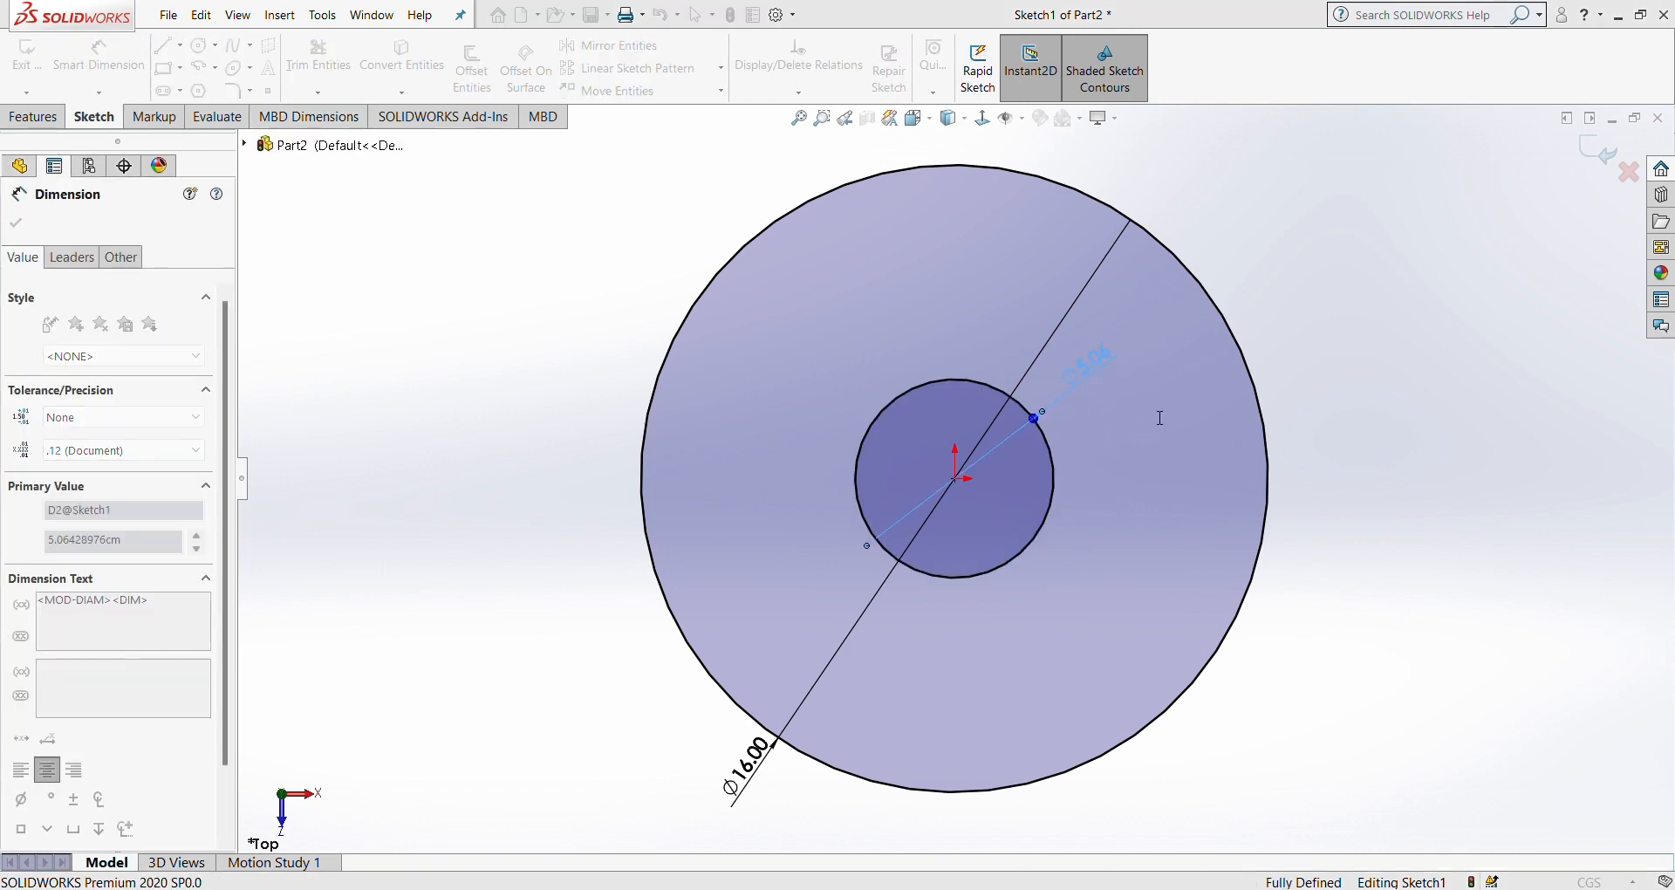
pyautogui.press('Return')
pyautogui.click(1381, 349)
# Step: Draw a vertical centerline from the origin up to the outer circle and delete it
pyautogui.click(179, 45)
pyautogui.click(200, 86)
pyautogui.click(954, 478)
pyautogui.click(955, 165)
pyautogui.press('Escape')
pyautogui.click(199, 47)
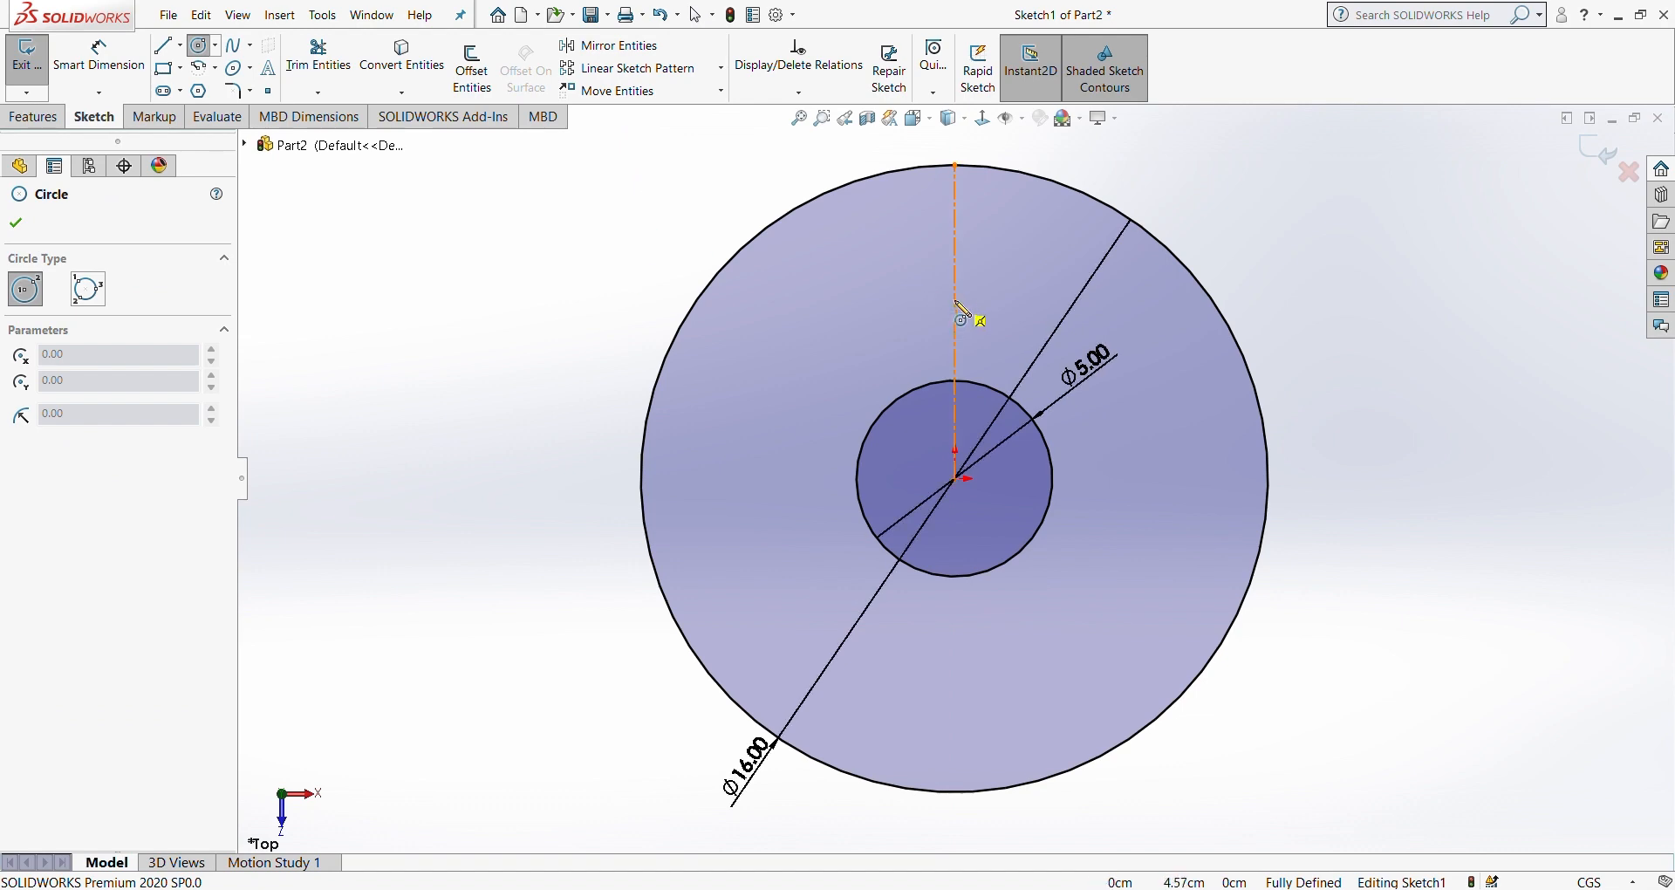
pyautogui.press('Escape')
pyautogui.click(957, 342)
pyautogui.press('Delete')
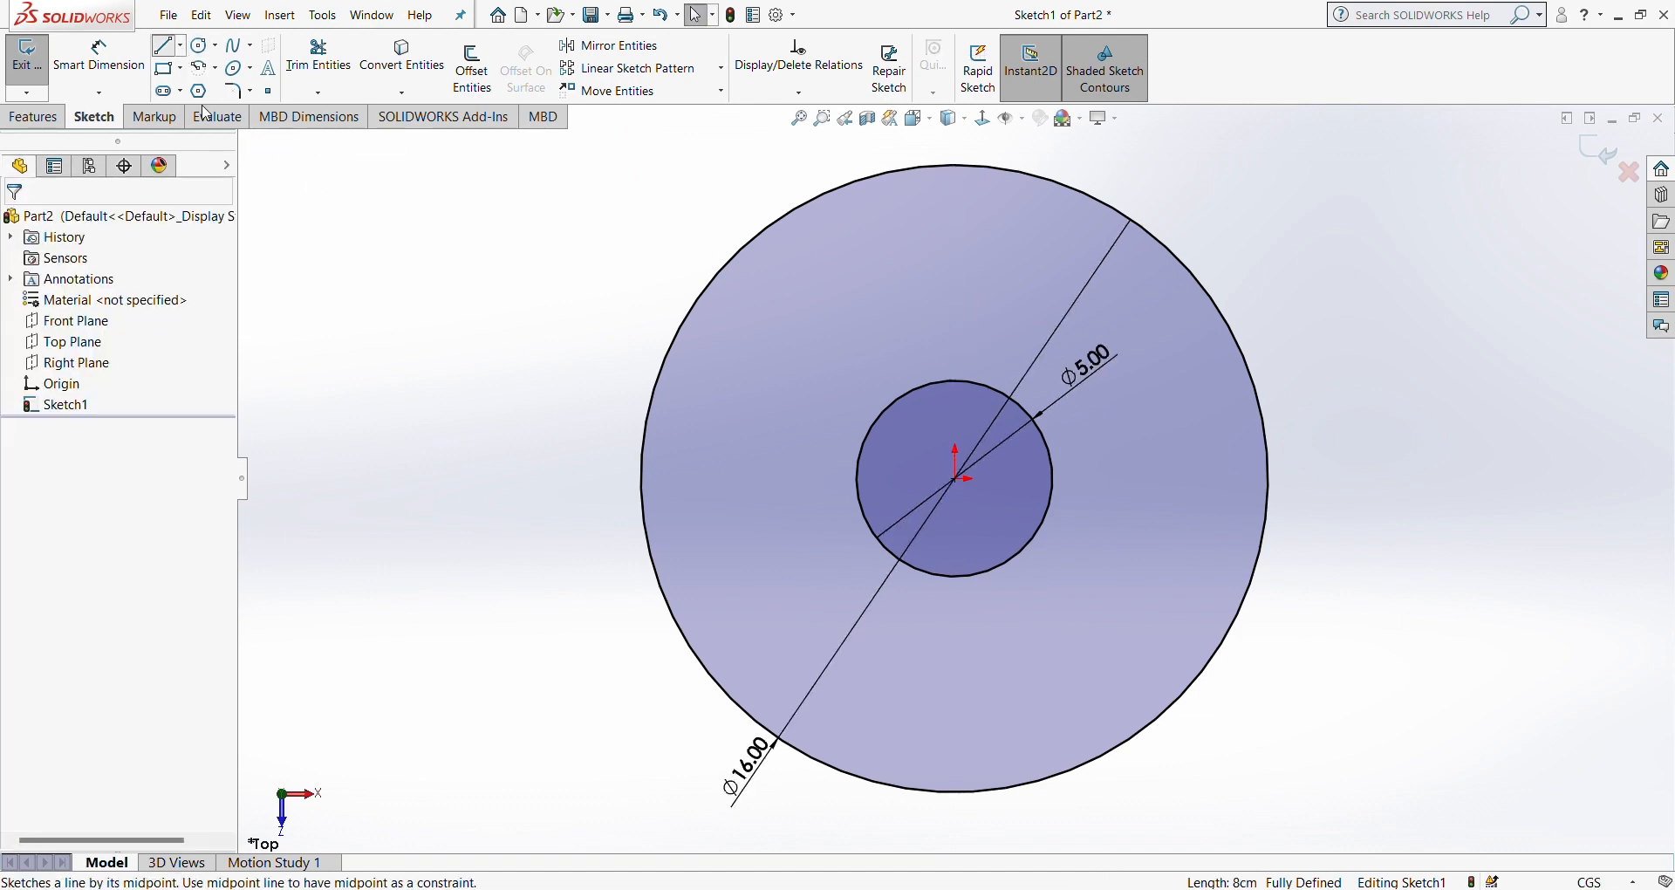
# Step: Draw a vertical centerline from the central circle's upper point to the outer circle's upper point
pyautogui.click(164, 46)
pyautogui.click(955, 382)
pyautogui.click(956, 165)
pyautogui.press('Escape')
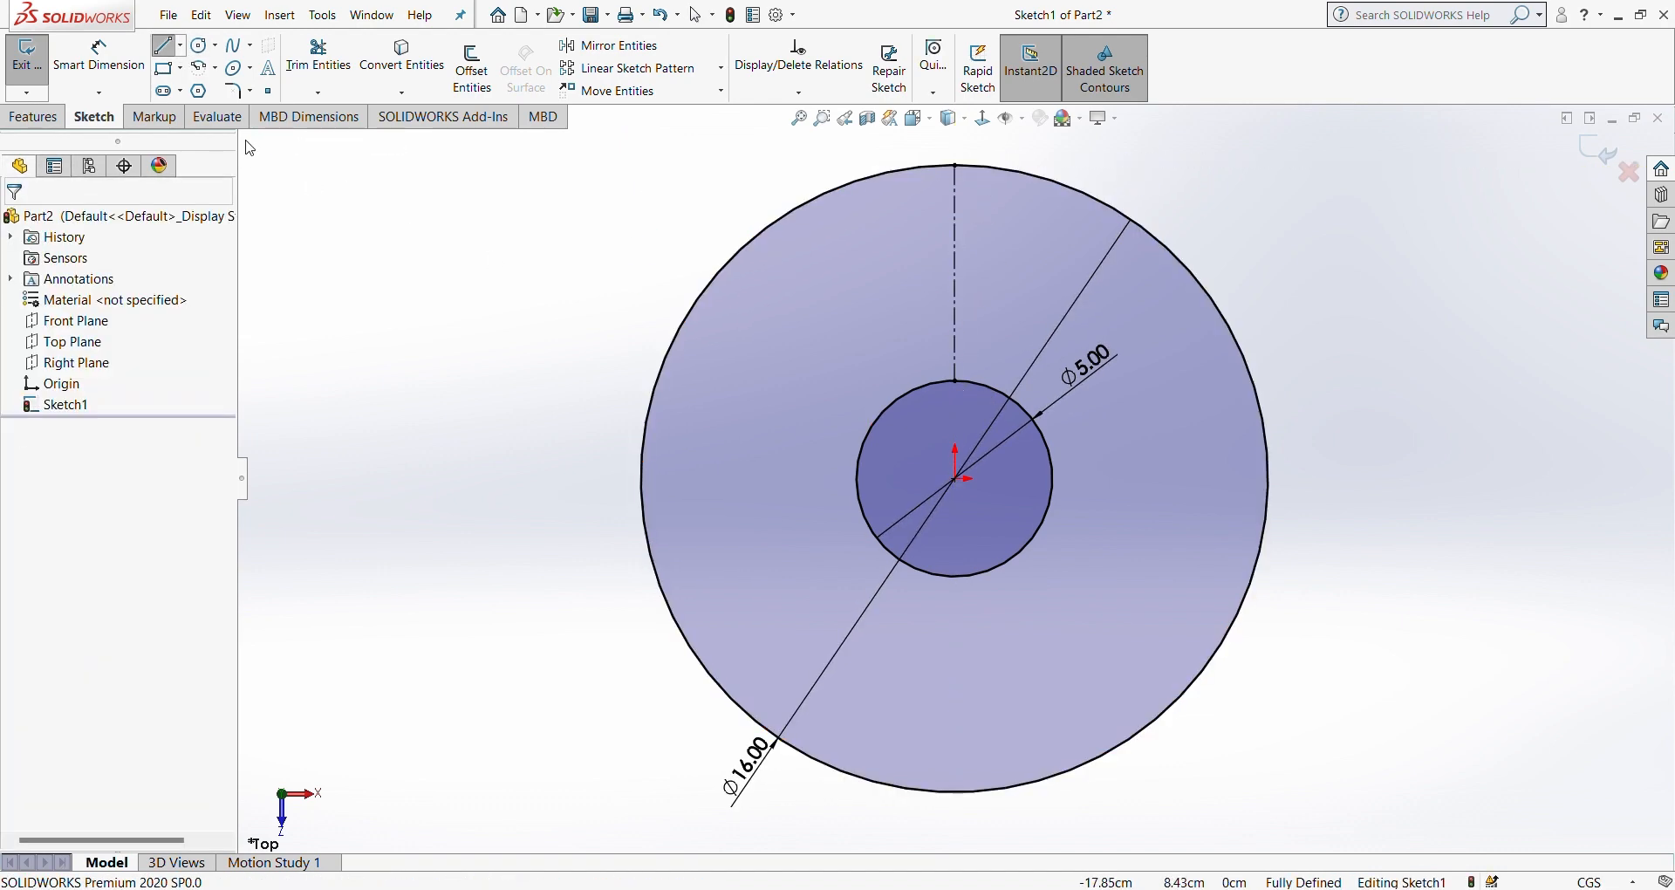
# Step: Sketch a circle centred on the centerline's midpoint and dimension its diameter as 5 cm
pyautogui.click(203, 45)
pyautogui.moveTo(956, 272); pyautogui.dragTo(1019, 216)
pyautogui.press('Escape')
pyautogui.click(1082, 209)
pyautogui.click(1328, 183)
pyautogui.click(97, 56)
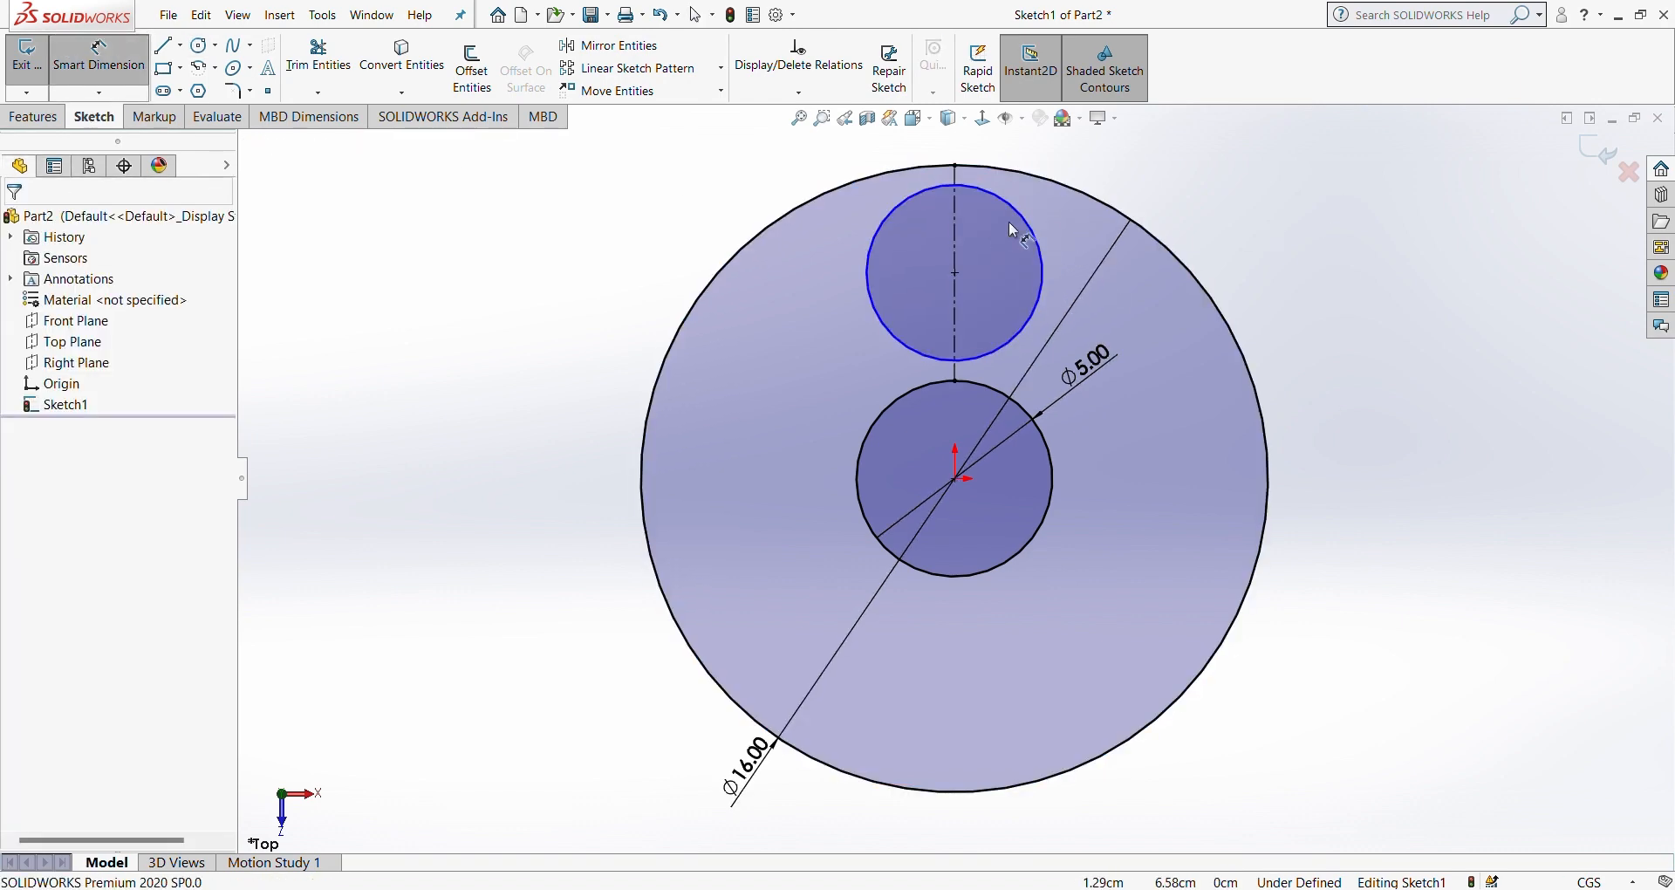
pyautogui.click(1019, 212)
pyautogui.click(1135, 166)
pyautogui.write('5')
pyautogui.press('Return')
# Step: Set the diameters of the central circle and the circle above it to 4.75 cm
pyautogui.scroll(1, 907, 558)
pyautogui.click(788, 730)
pyautogui.click(1065, 383)
pyautogui.write('4.75')
pyautogui.press('Return')
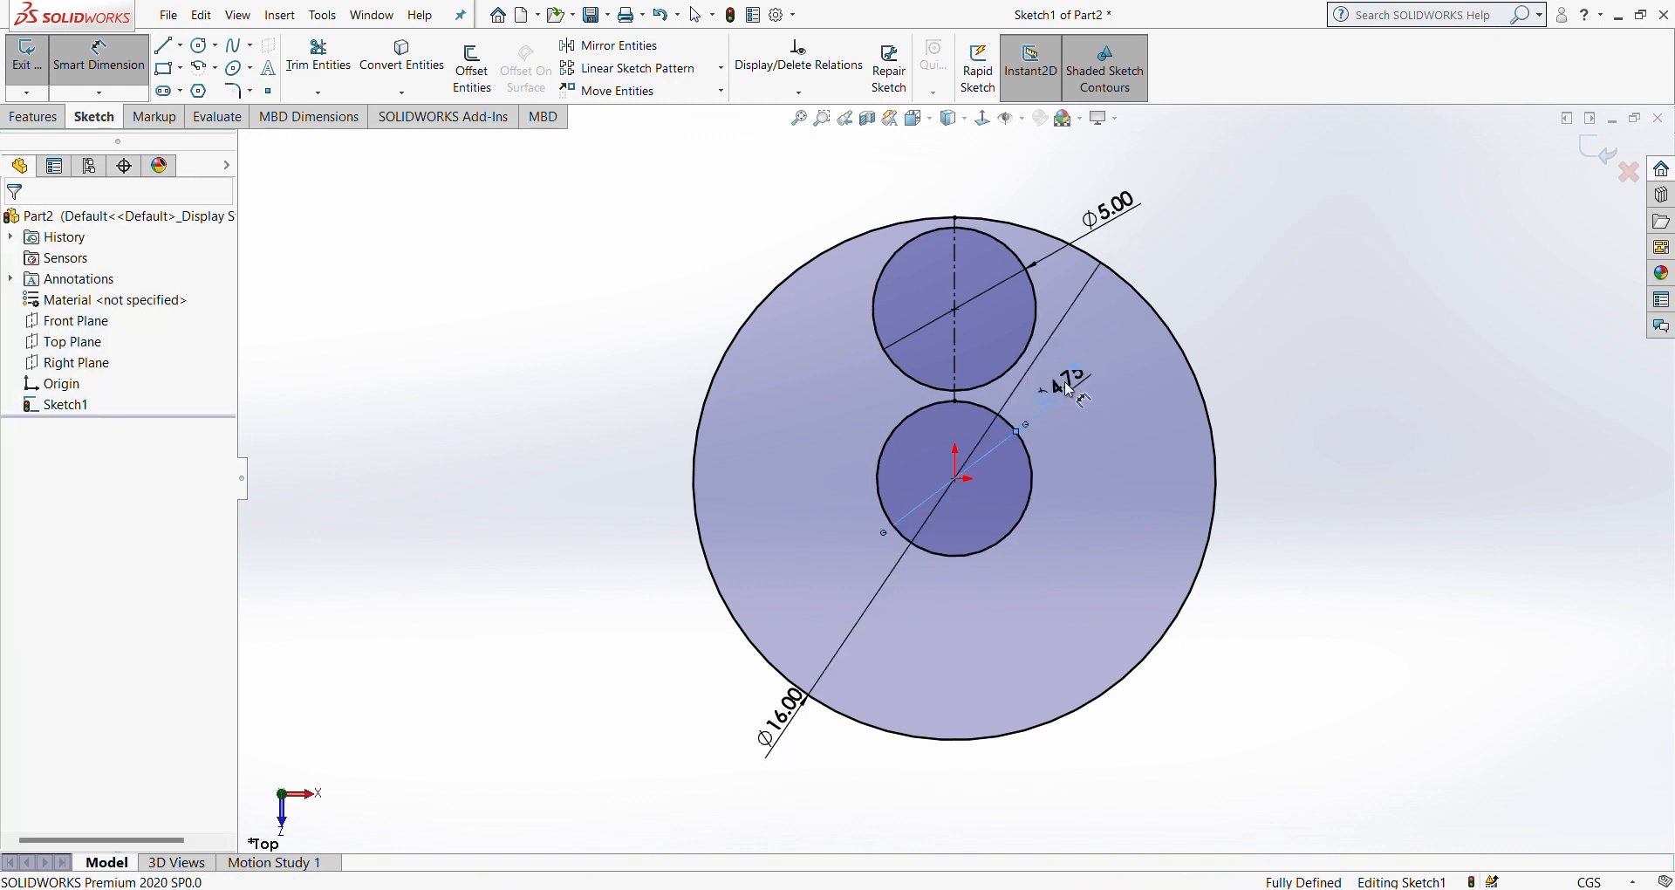
pyautogui.click(1115, 211)
pyautogui.press('Return')
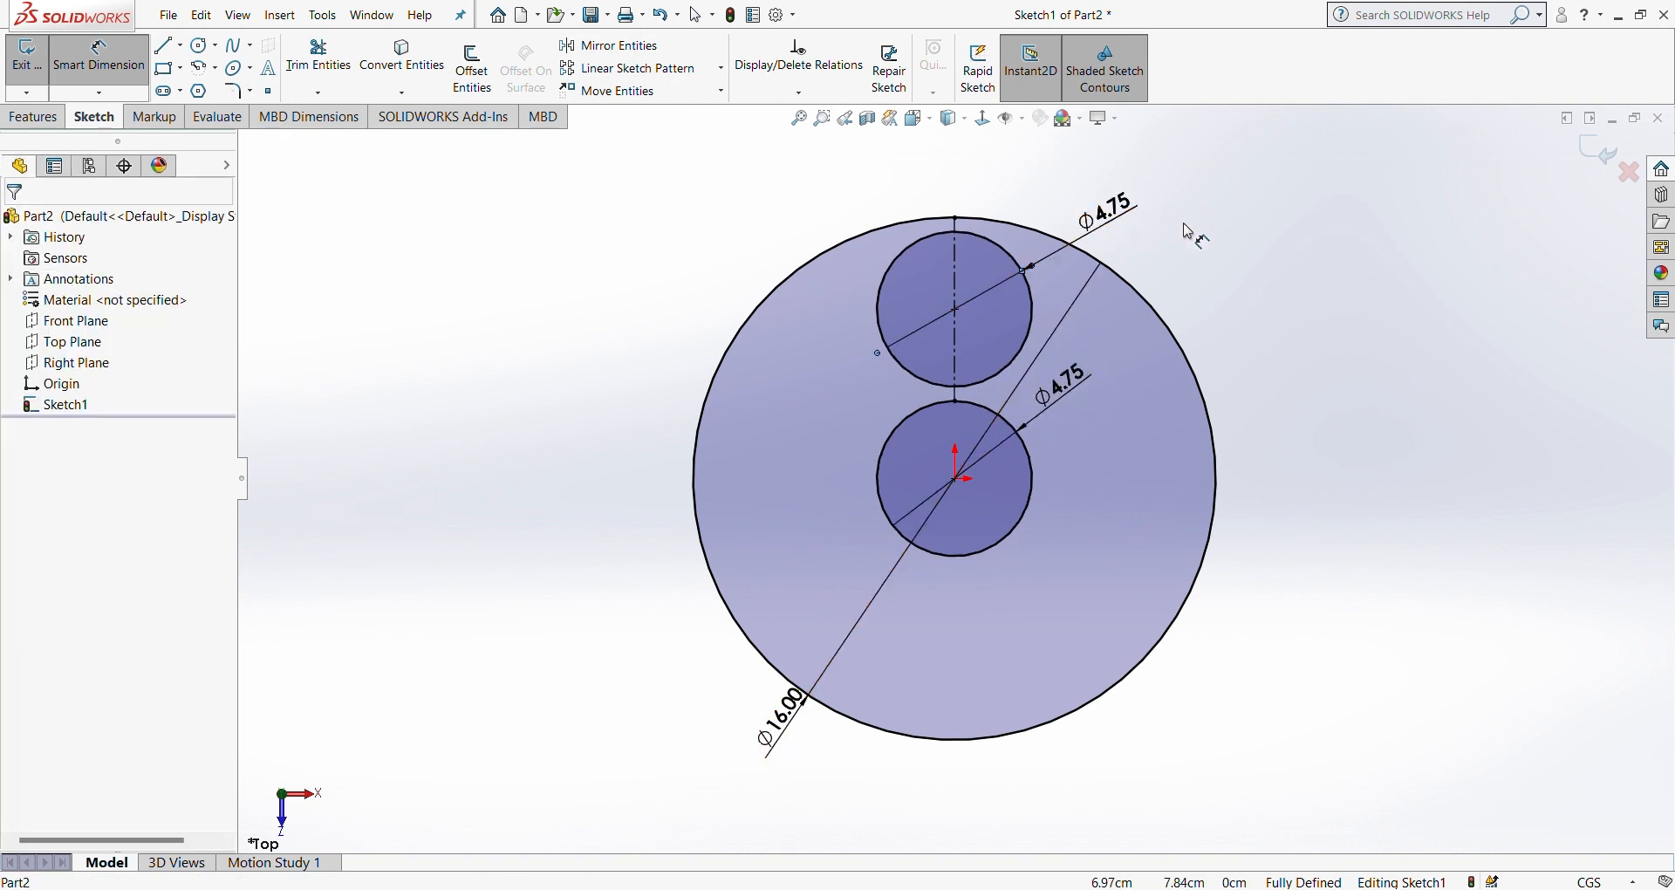
# Step: Set the diameters of both small circles to 4 cm
pyautogui.click(1101, 212)
pyautogui.write('4')
pyautogui.press('Return')
pyautogui.click(1058, 389)
pyautogui.write('4')
pyautogui.press('Return')
# Step: Change the diameters of both small circles to 4.25 cm
pyautogui.click(1069, 404)
pyautogui.write('4.25')
pyautogui.press('Return')
pyautogui.click(1109, 235)
pyautogui.write('4.25')
pyautogui.press('Return')
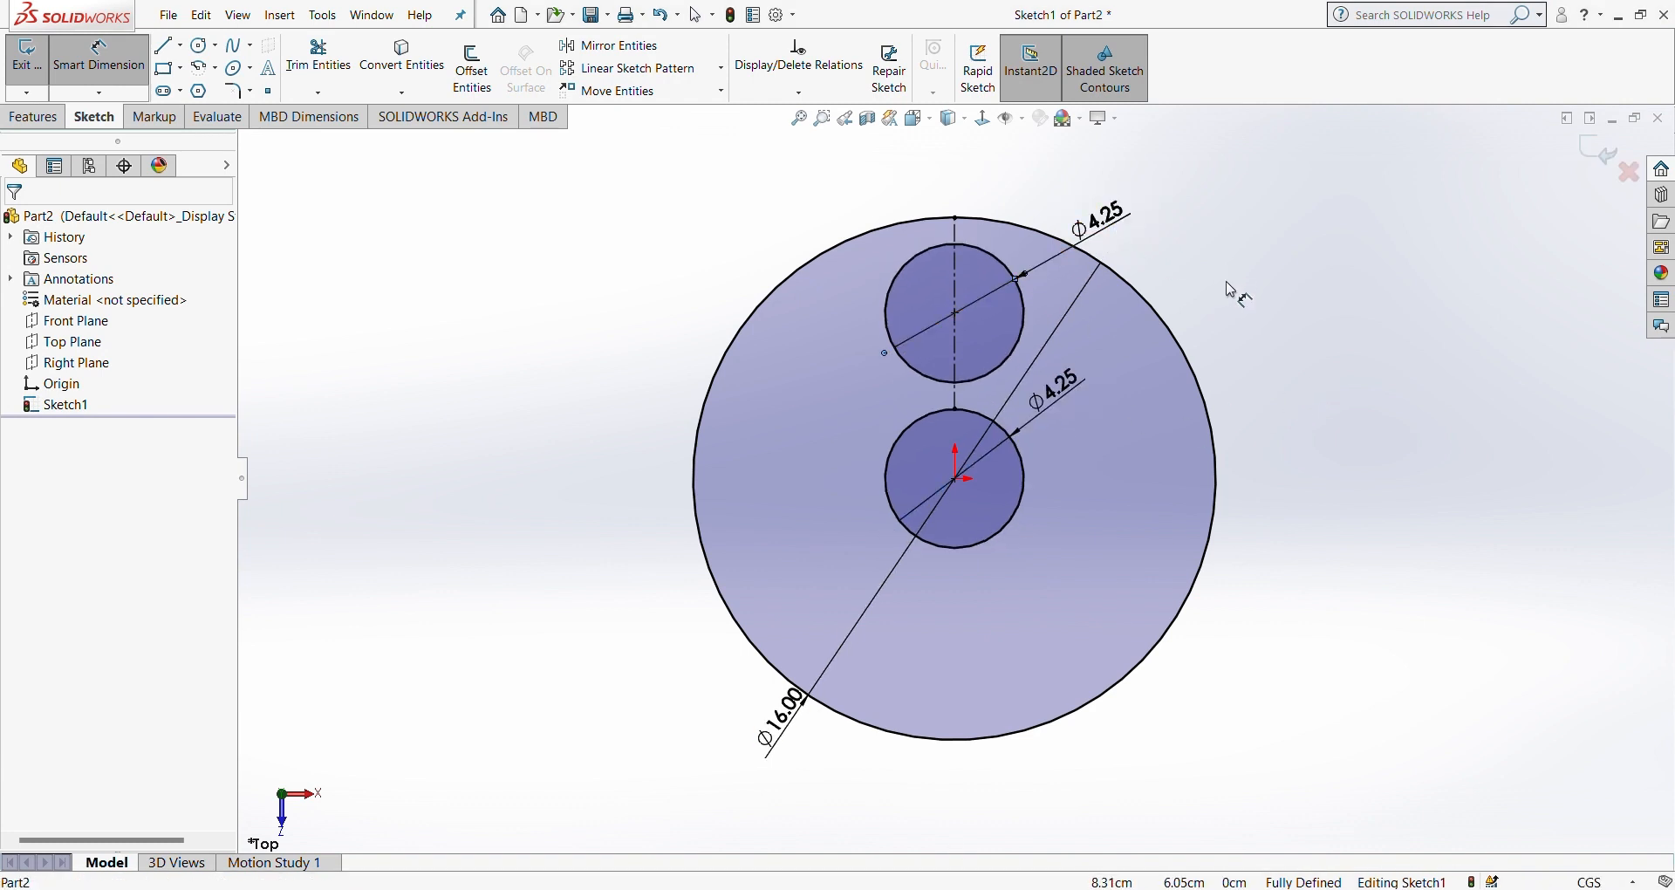
# Step: Set the diameters of both small circles back to 4 cm
pyautogui.click(1060, 393)
pyautogui.write('4')
pyautogui.press('Return')
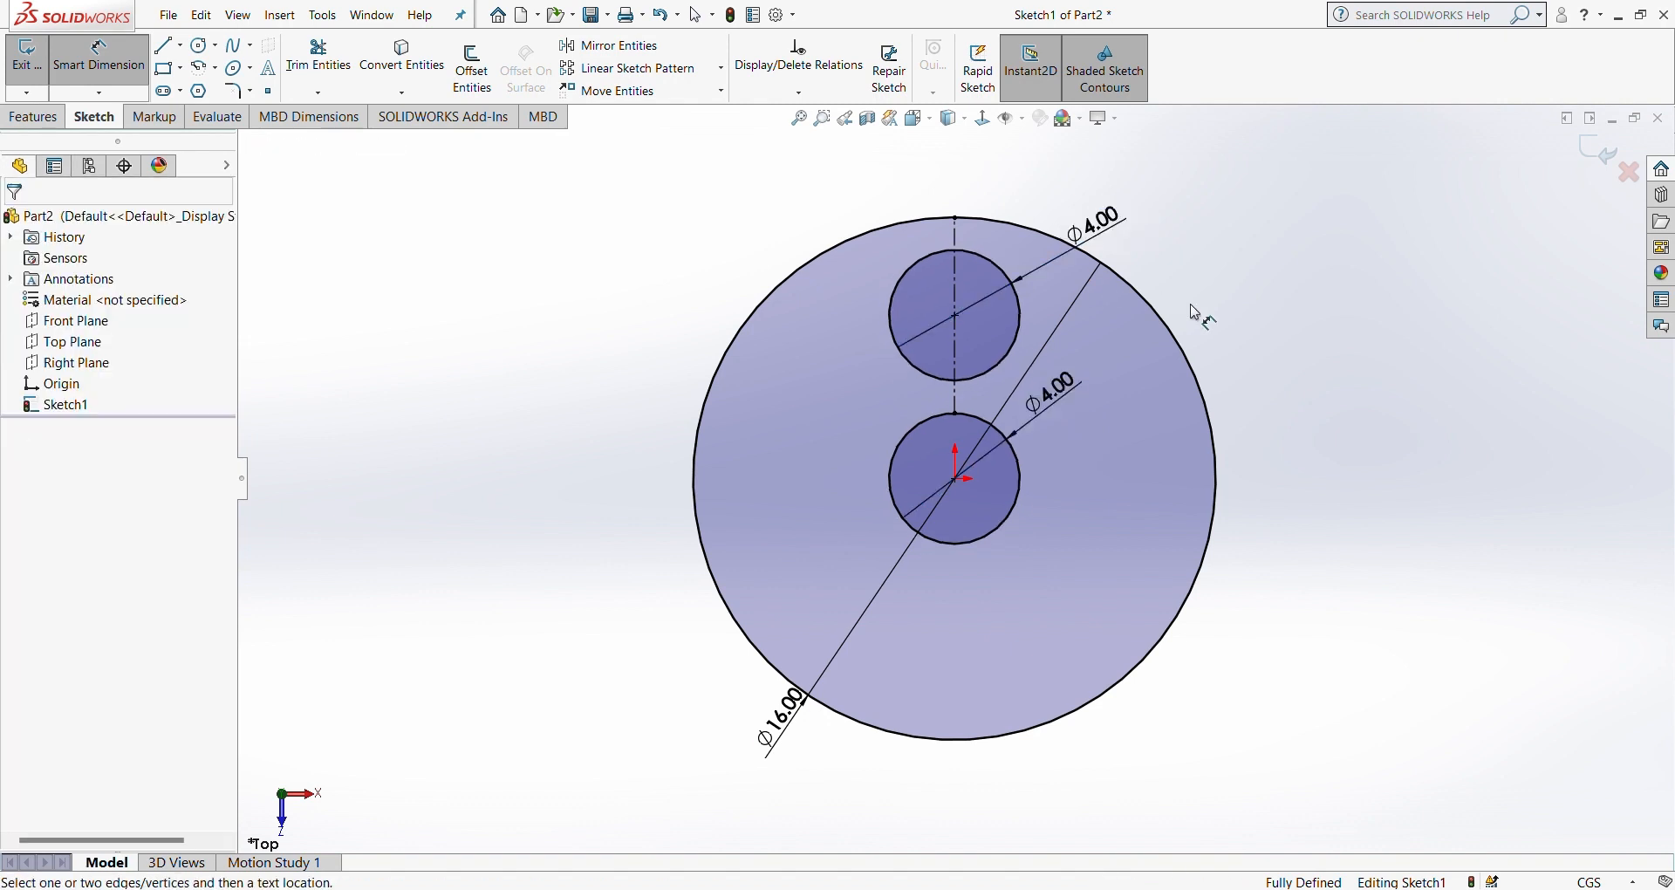
# Step: Circular-pattern the upper small circle about the origin with 6 equally spaced instances, and set the small circles' diameters to 4.10 cm
pyautogui.click(720, 69)
pyautogui.click(725, 111)
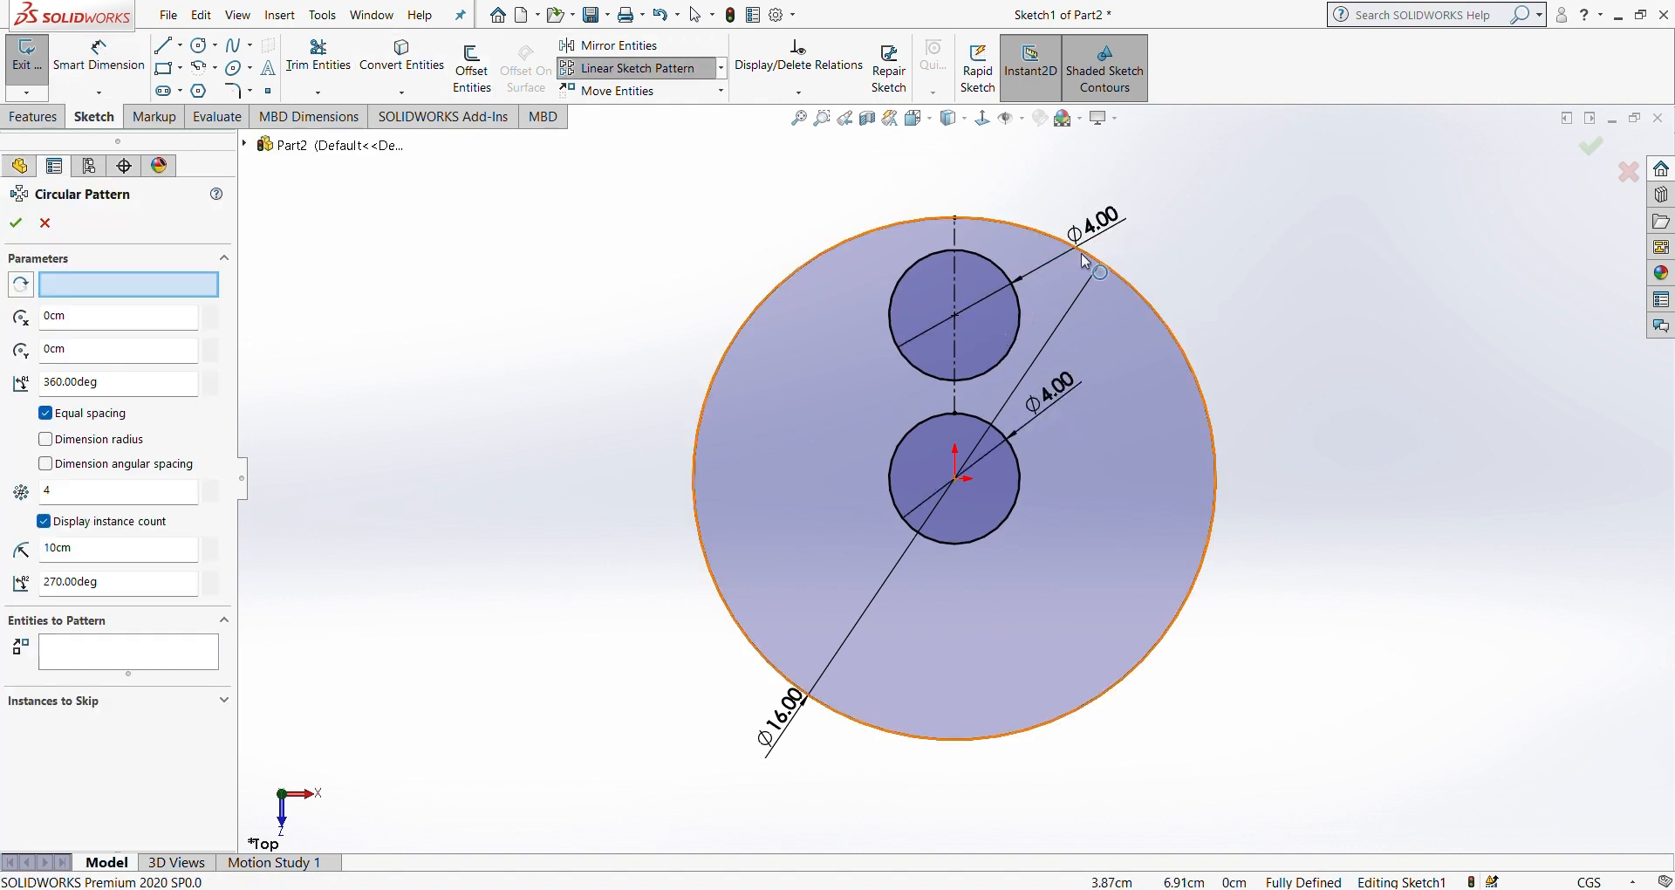
pyautogui.click(1084, 254)
pyautogui.click(94, 646)
pyautogui.press('Delete')
pyautogui.click(891, 328)
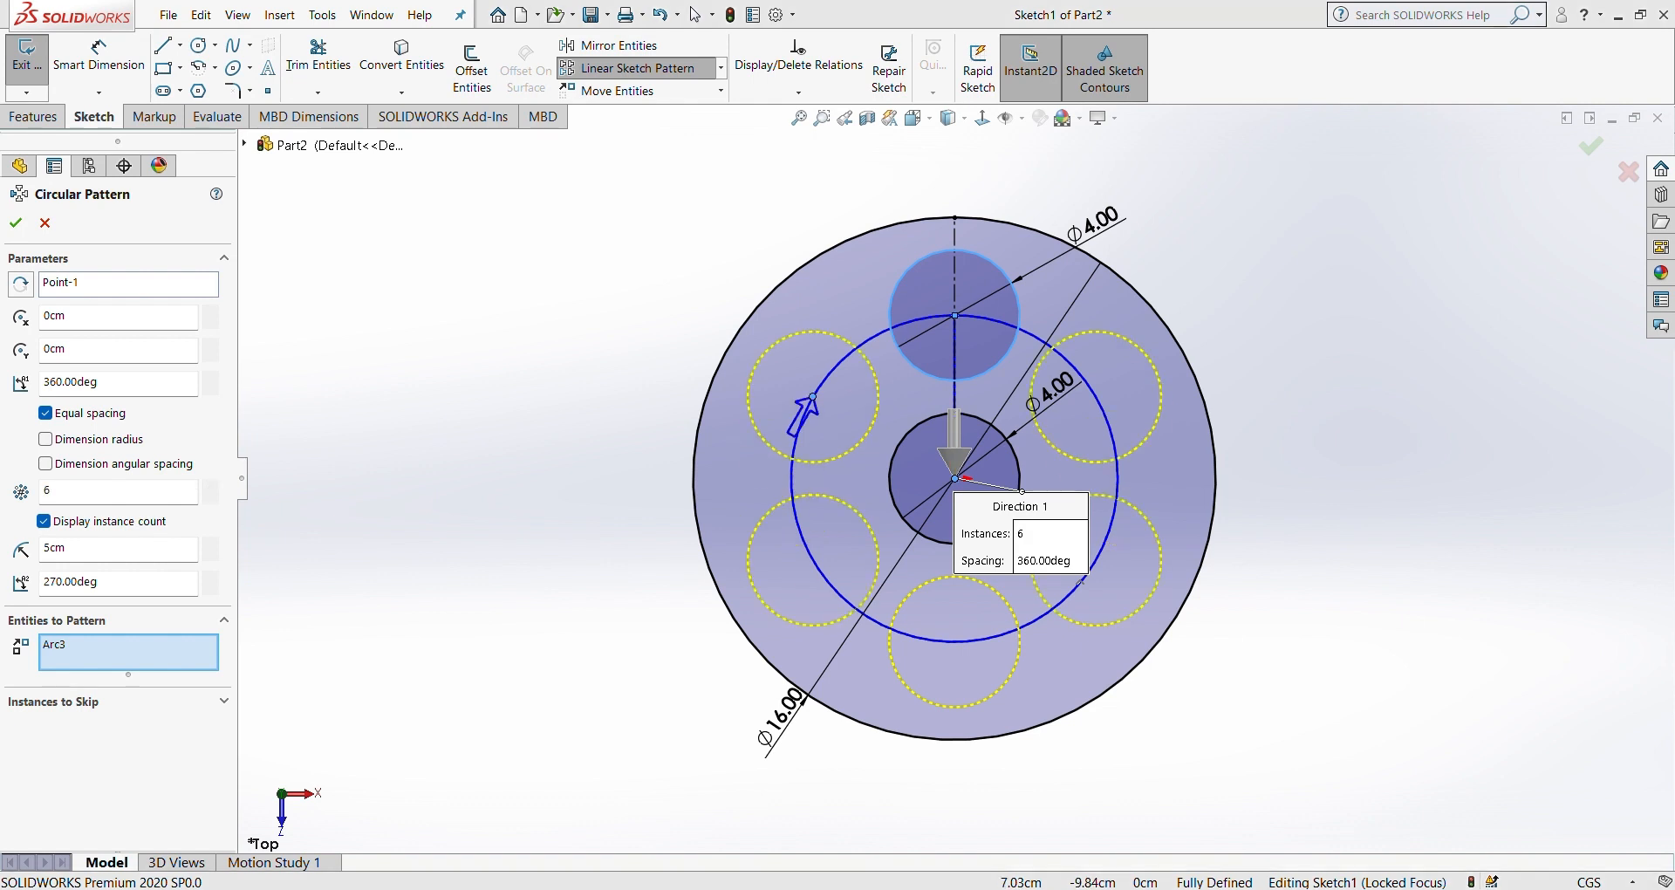
pyautogui.click(15, 224)
pyautogui.click(1109, 225)
pyautogui.press('Return')
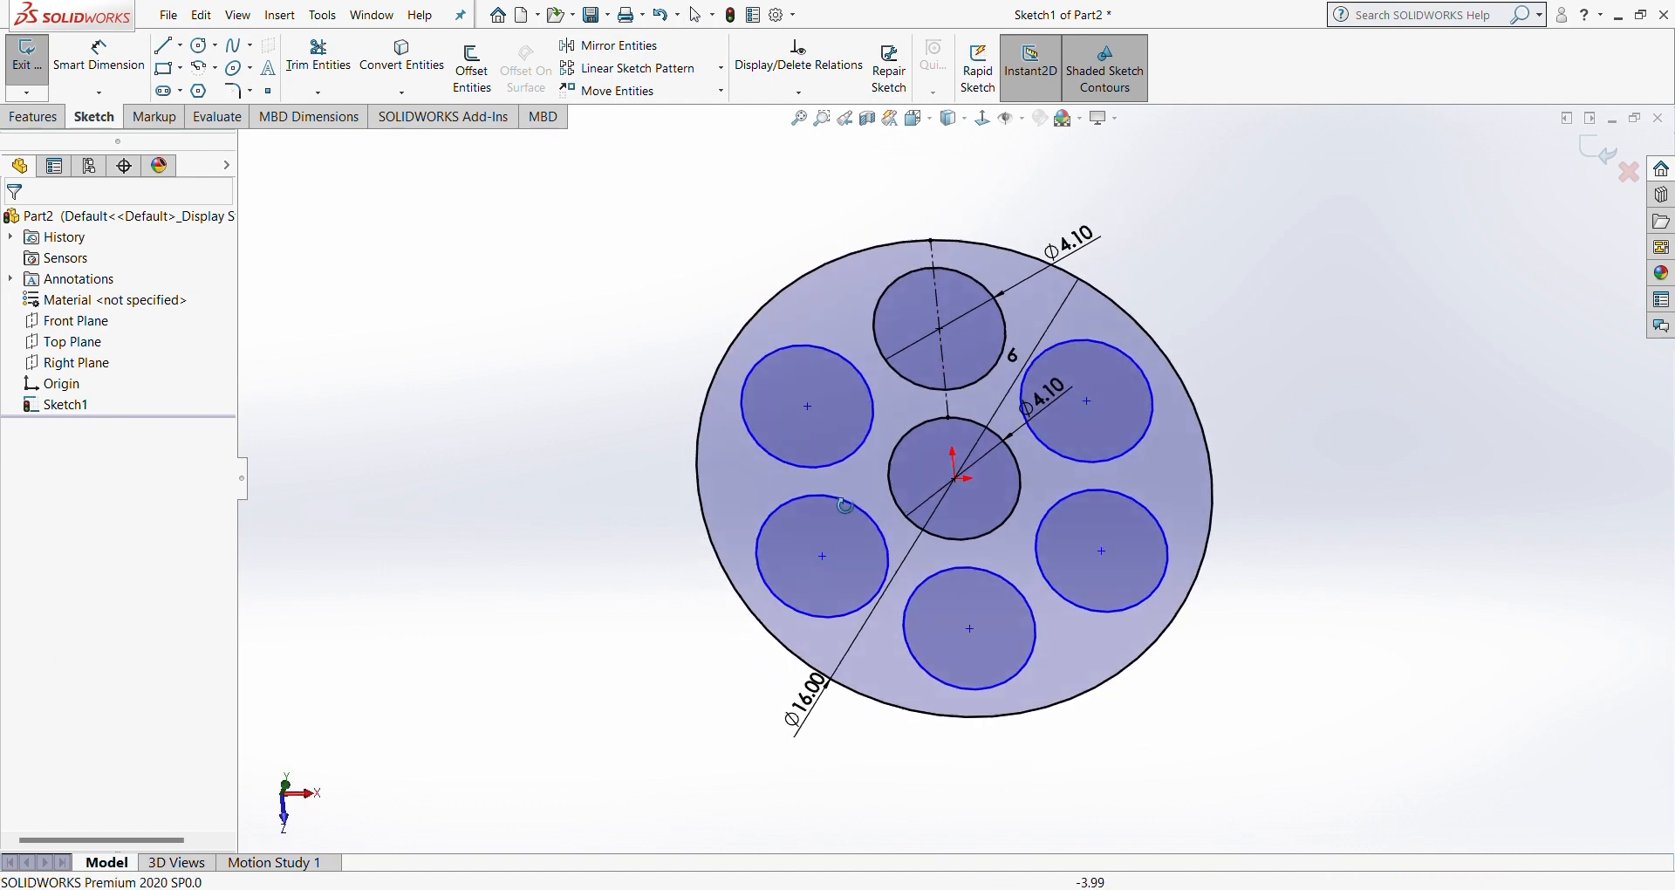
# Step: Extrude the disc profile with its seven holes to a blind depth of 3.5 cm
pyautogui.moveTo(813, 604); pyautogui.dragTo(763, 301, button='middle')
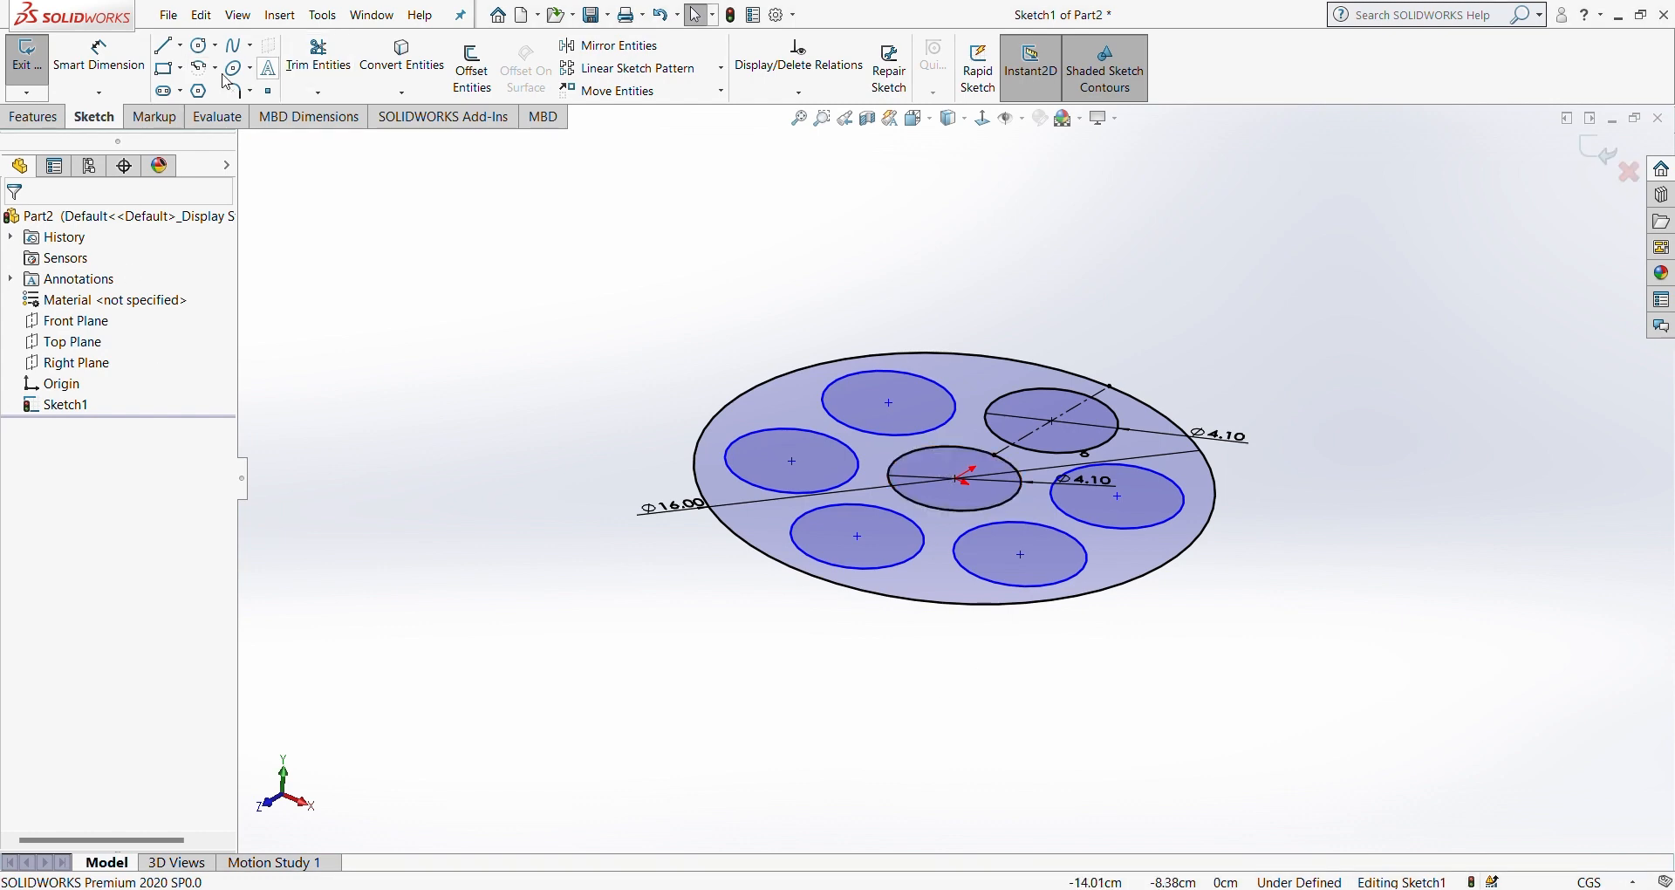
pyautogui.click(33, 117)
pyautogui.click(35, 68)
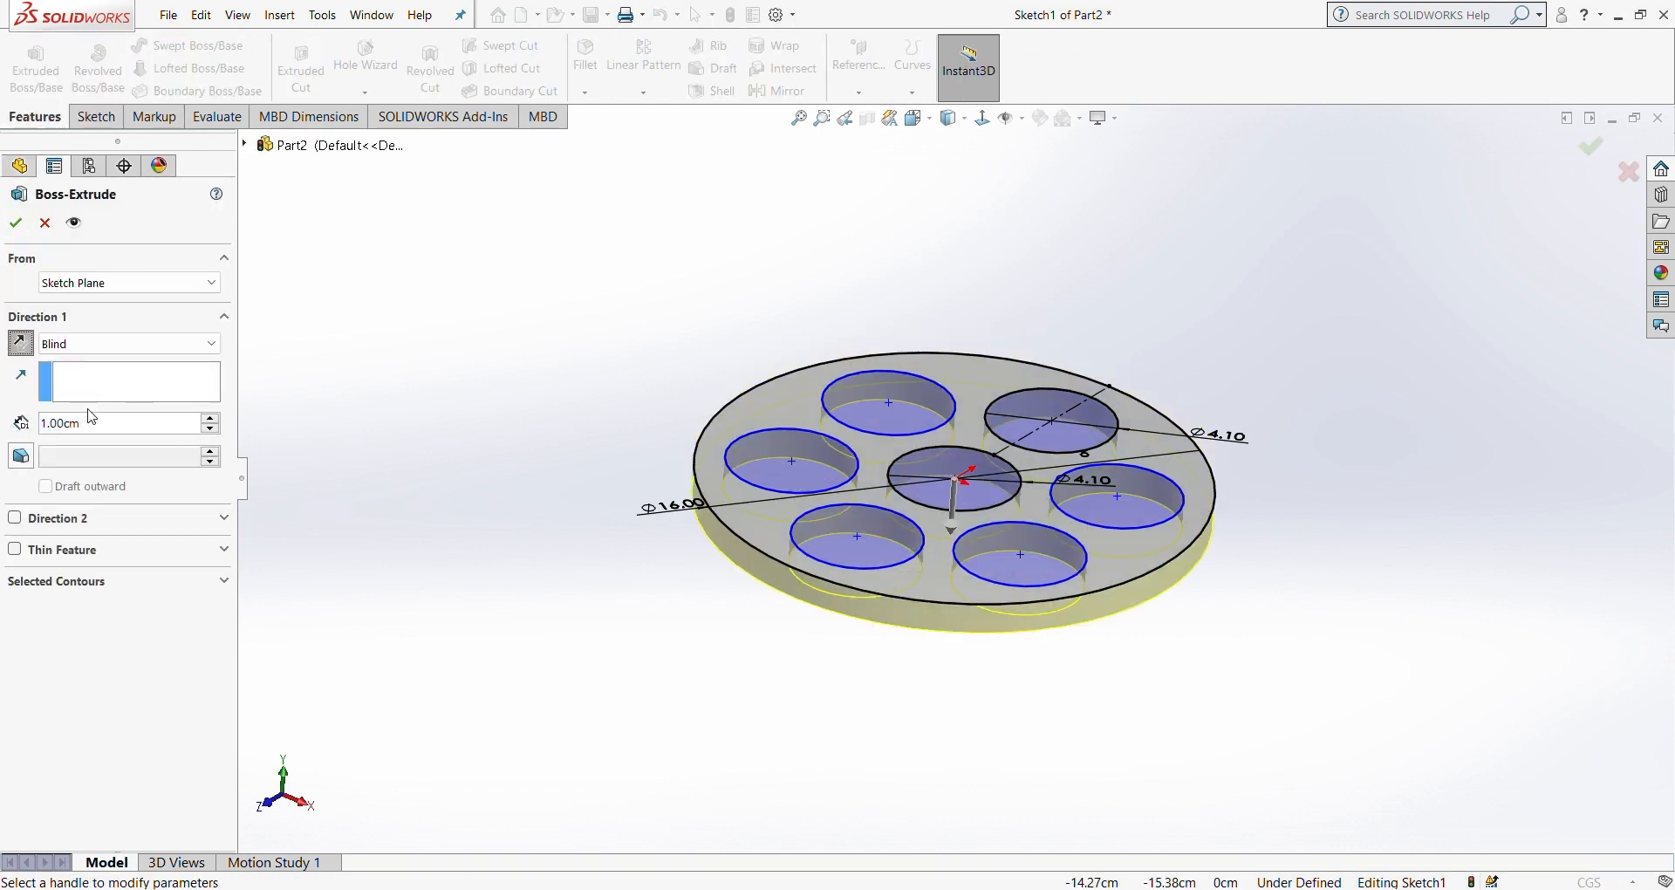
pyautogui.write('3.5')
pyautogui.press('Return')
pyautogui.press('Return')
# Step: Start a sketch on the disc's underside face and convert its outer edge into a sketch circle
pyautogui.moveTo(908, 576)
pyautogui.mouseDown(button='middle')
pyautogui.moveTo(903, 506)
pyautogui.moveTo(912, 774)
pyautogui.moveTo(933, 489)
pyautogui.mouseUp(button='middle')
pyautogui.click(1043, 434)
pyautogui.click(96, 117)
pyautogui.click(26, 57)
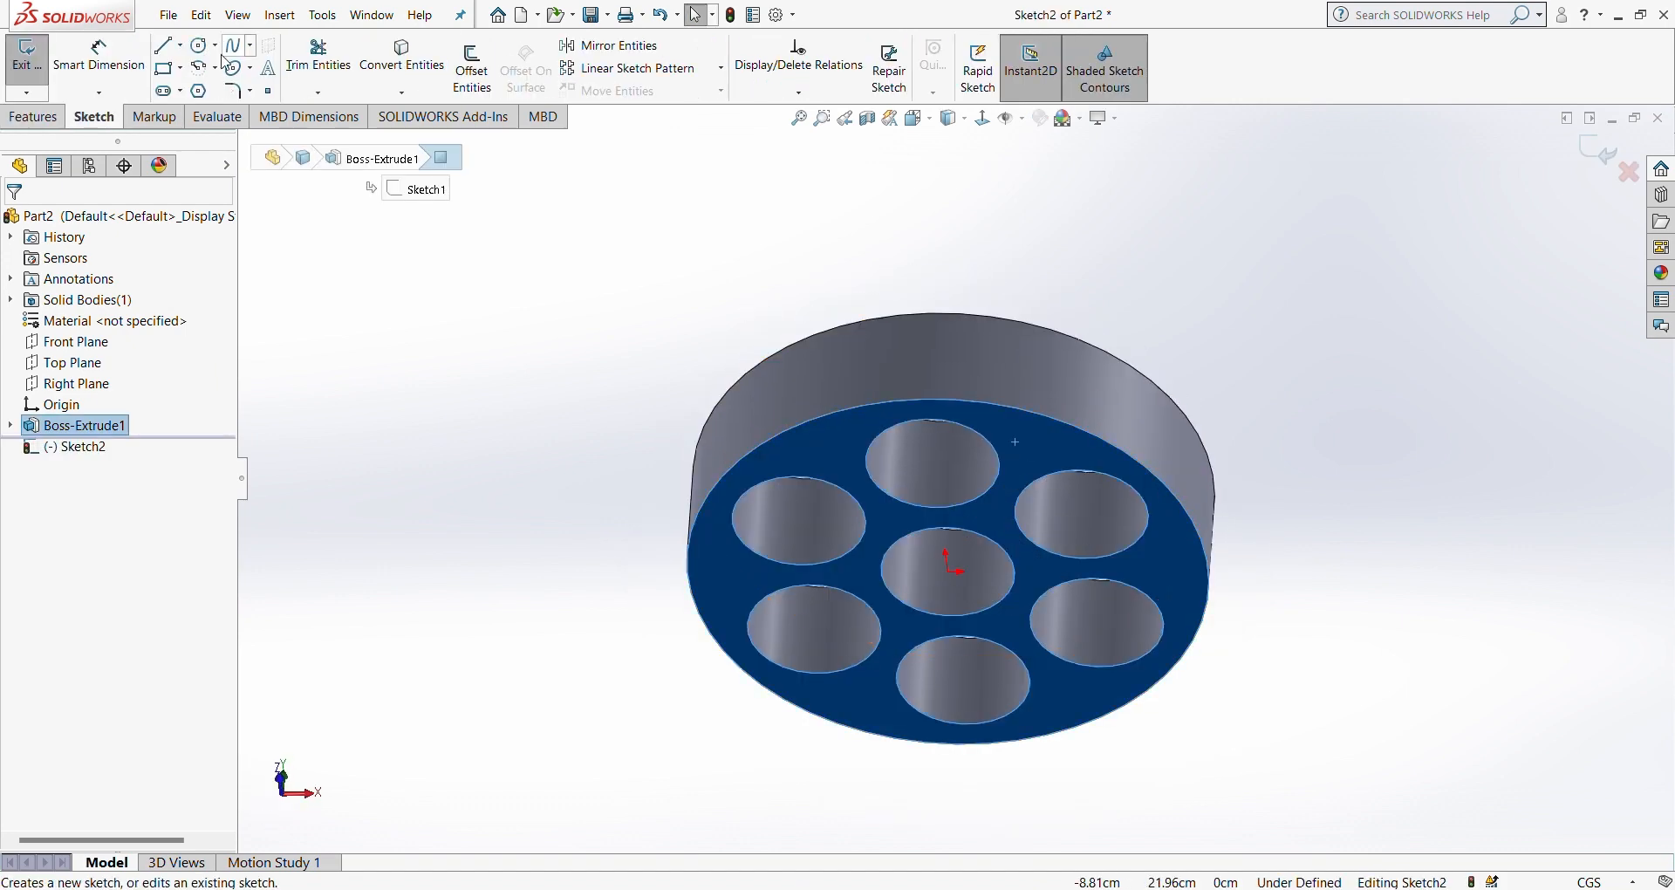
pyautogui.click(401, 57)
# Step: Extrude the converted circle 0.1 cm as a floor closing the holes
pyautogui.click(34, 117)
pyautogui.click(35, 68)
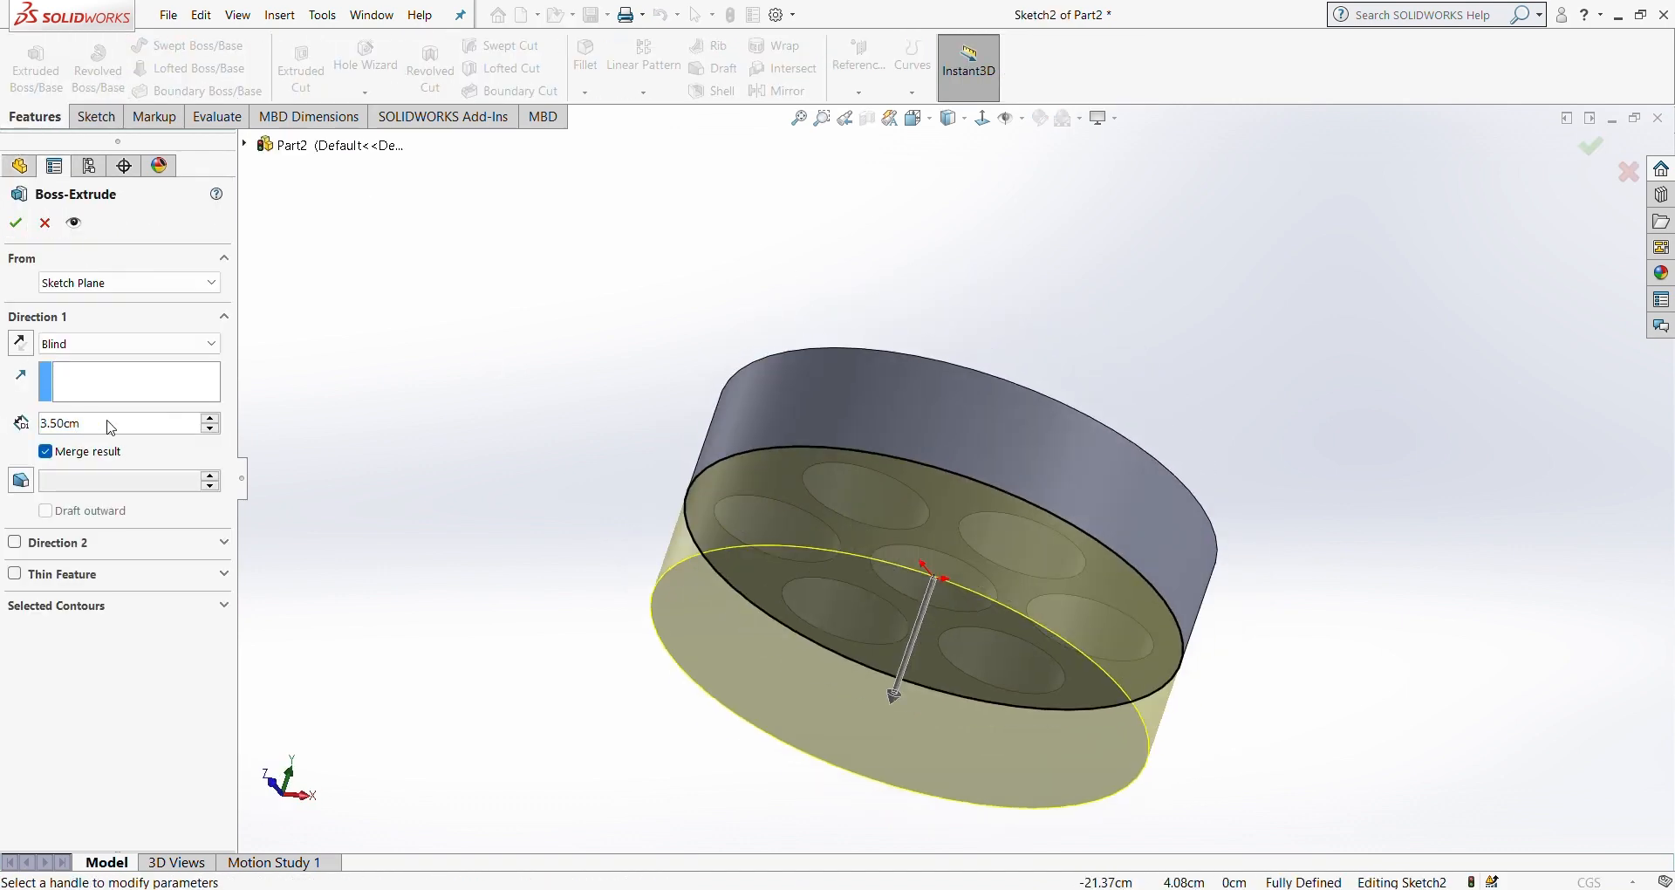
pyautogui.write('0.1')
pyautogui.press('Return')
pyautogui.press('Return')
# Step: Fillet the bottoms of all seven pockets with a 2 cm radius
pyautogui.moveTo(912, 384); pyautogui.dragTo(877, 602, button='middle')
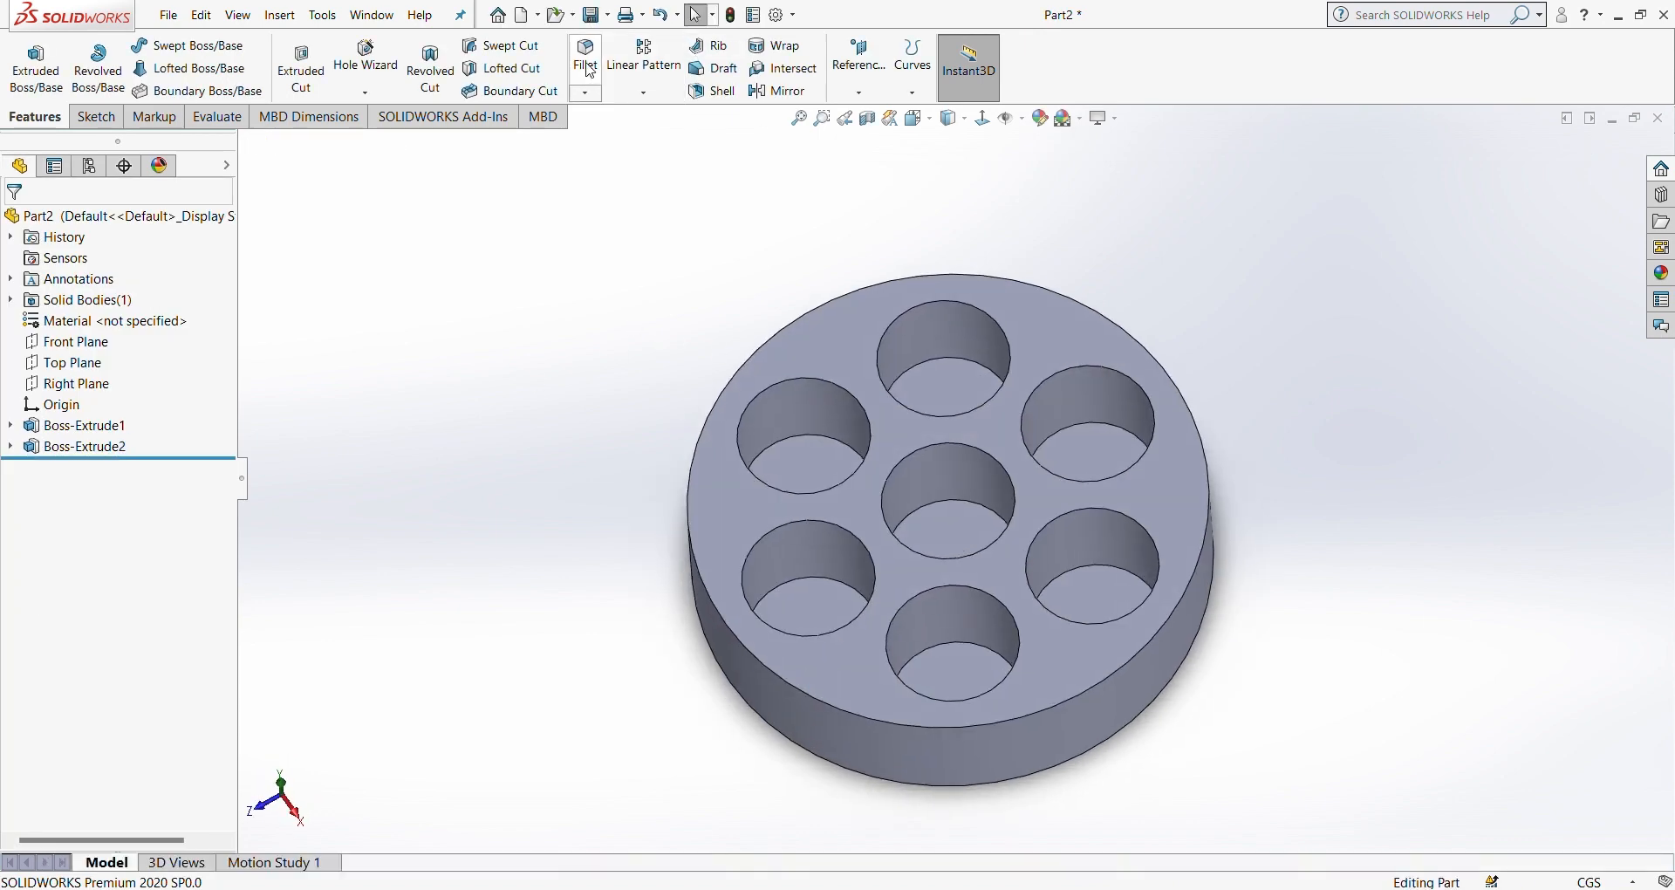
pyautogui.click(587, 59)
pyautogui.click(824, 437)
pyautogui.click(971, 354)
pyautogui.click(1092, 432)
pyautogui.click(1095, 585)
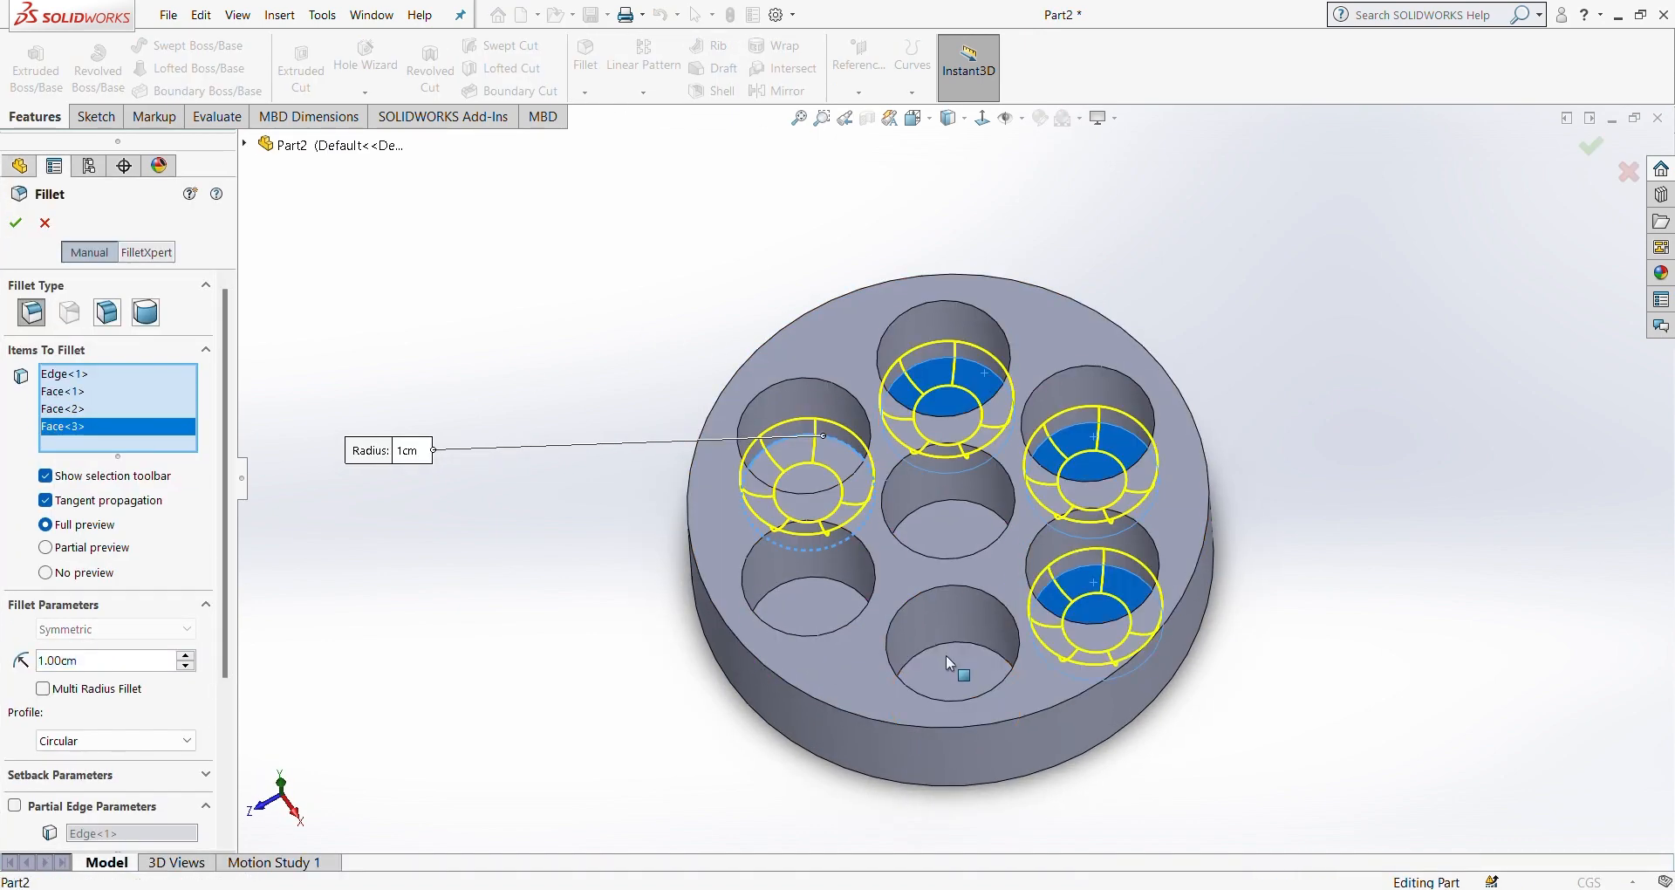
pyautogui.click(947, 656)
pyautogui.click(810, 598)
pyautogui.click(948, 528)
pyautogui.write('1.5')
pyautogui.press('Return')
pyautogui.write('2')
pyautogui.press('Return')
pyautogui.press('Return')
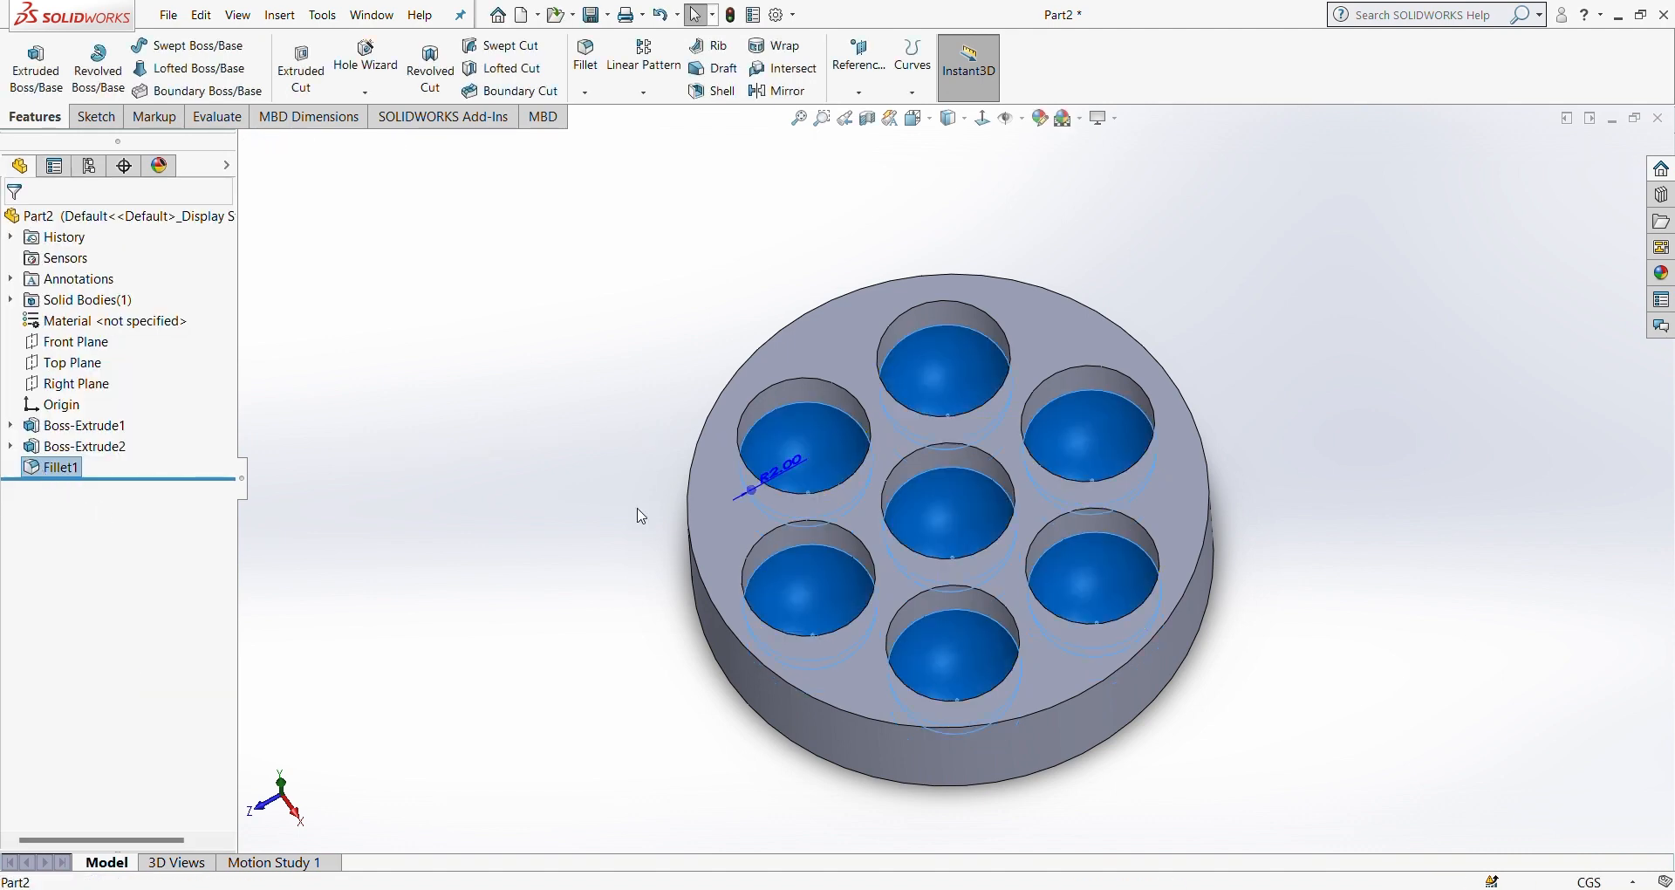
# Step: Try a radius of 2.25 cm for the pocket fillet and edit the feature to use 2.05 cm
pyautogui.write('2.25')
pyautogui.press('Return')
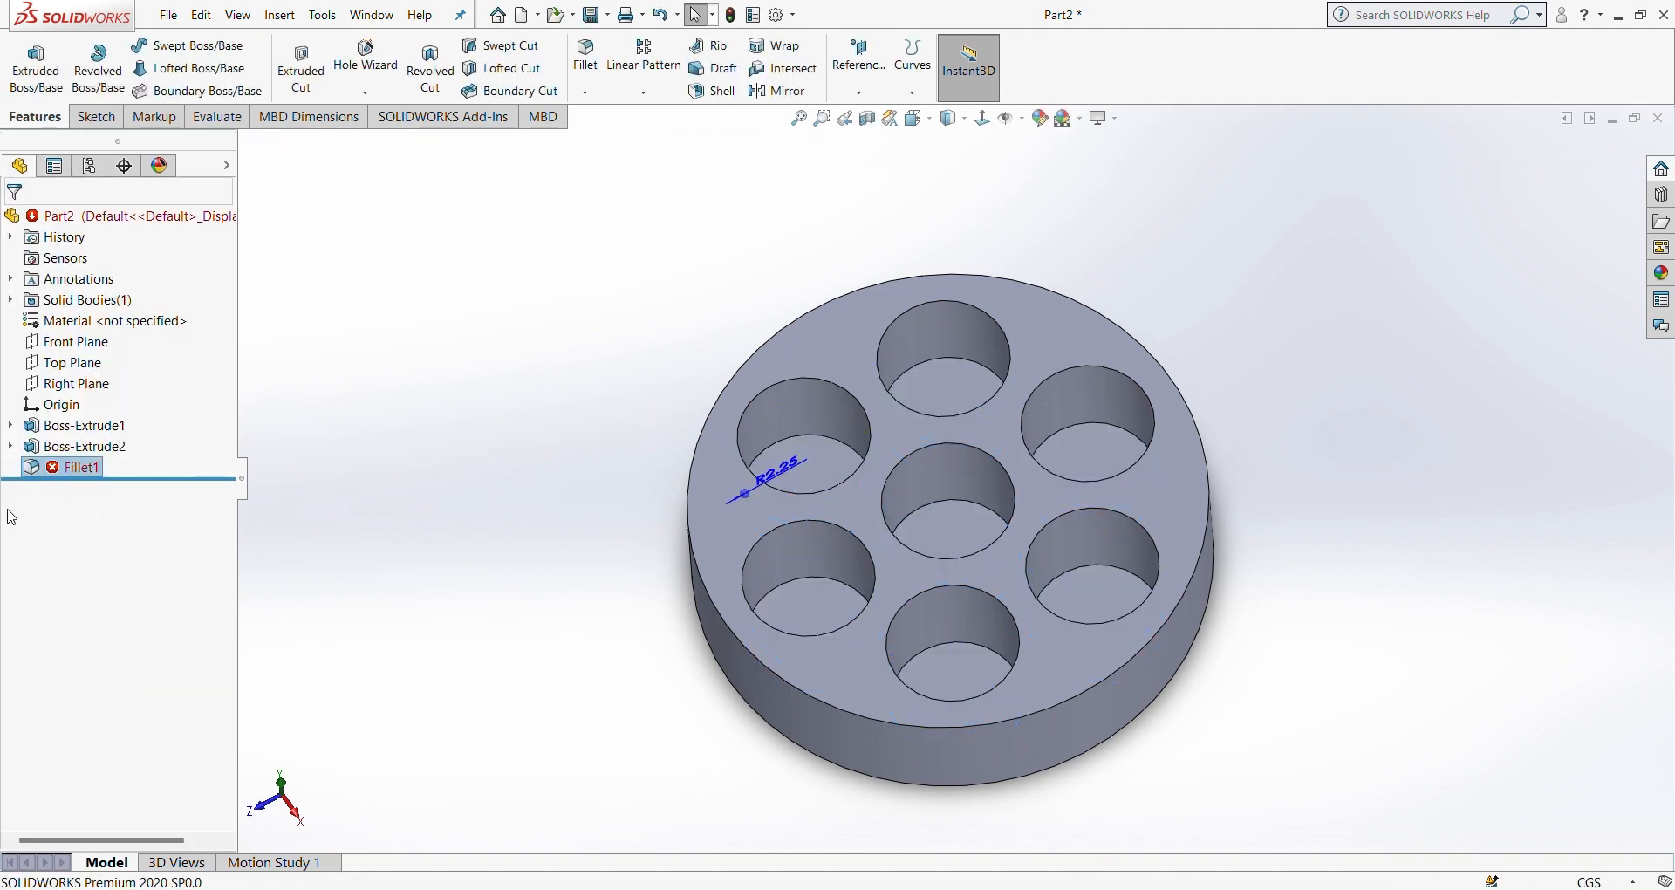
pyautogui.rightClick(77, 468)
pyautogui.click(82, 299)
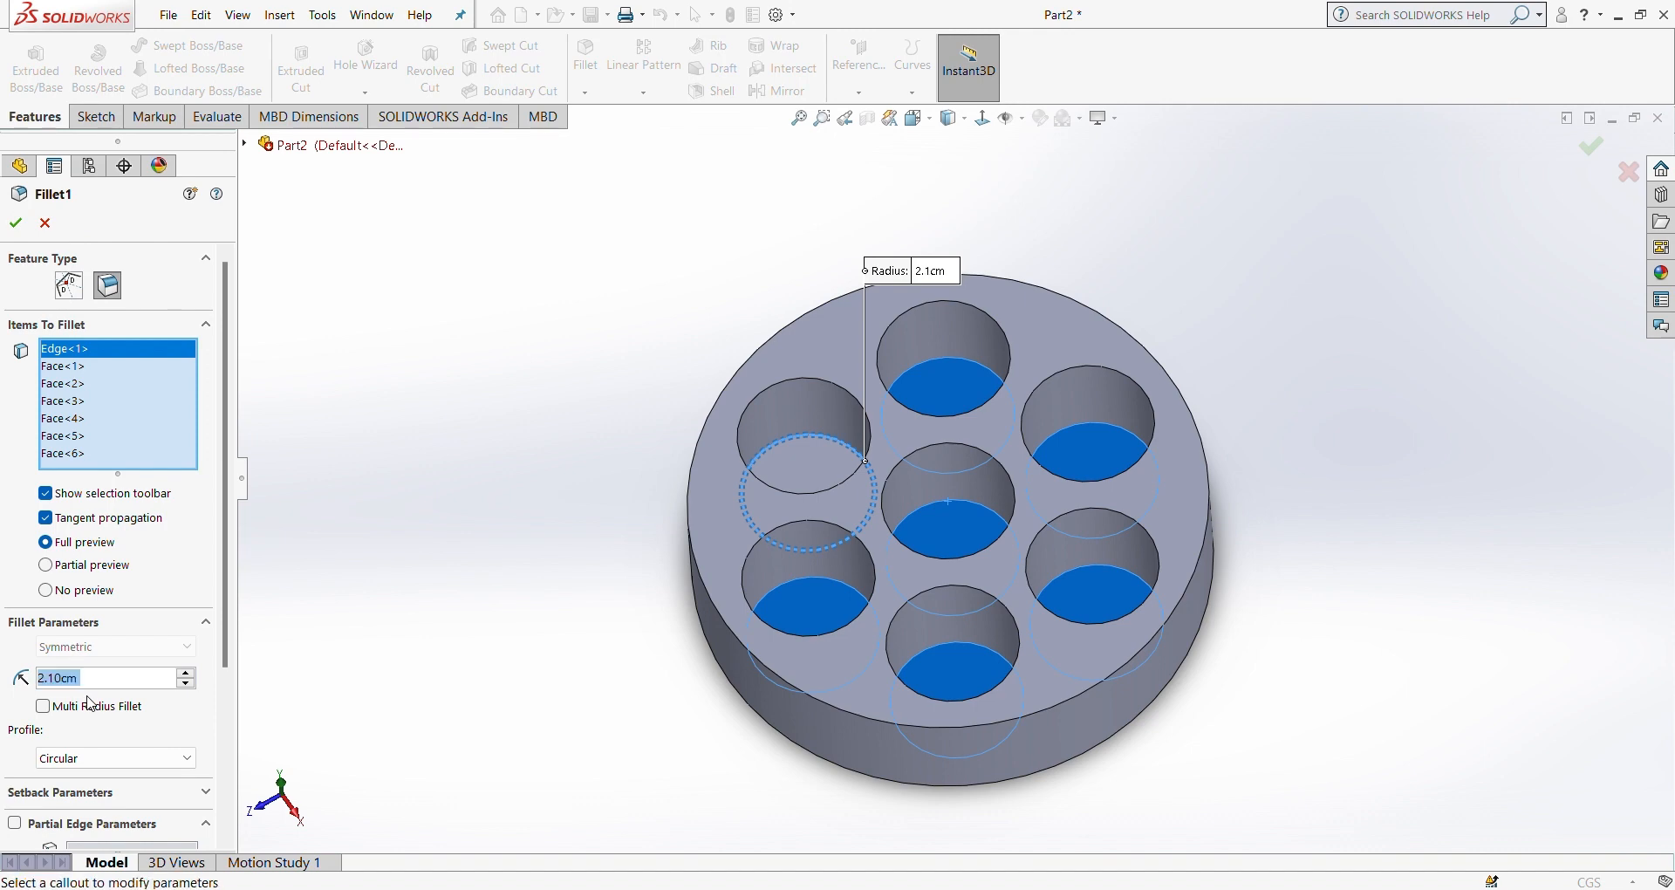
pyautogui.press('Down')
pyautogui.write('2.05')
pyautogui.press('Return')
pyautogui.press('Return')
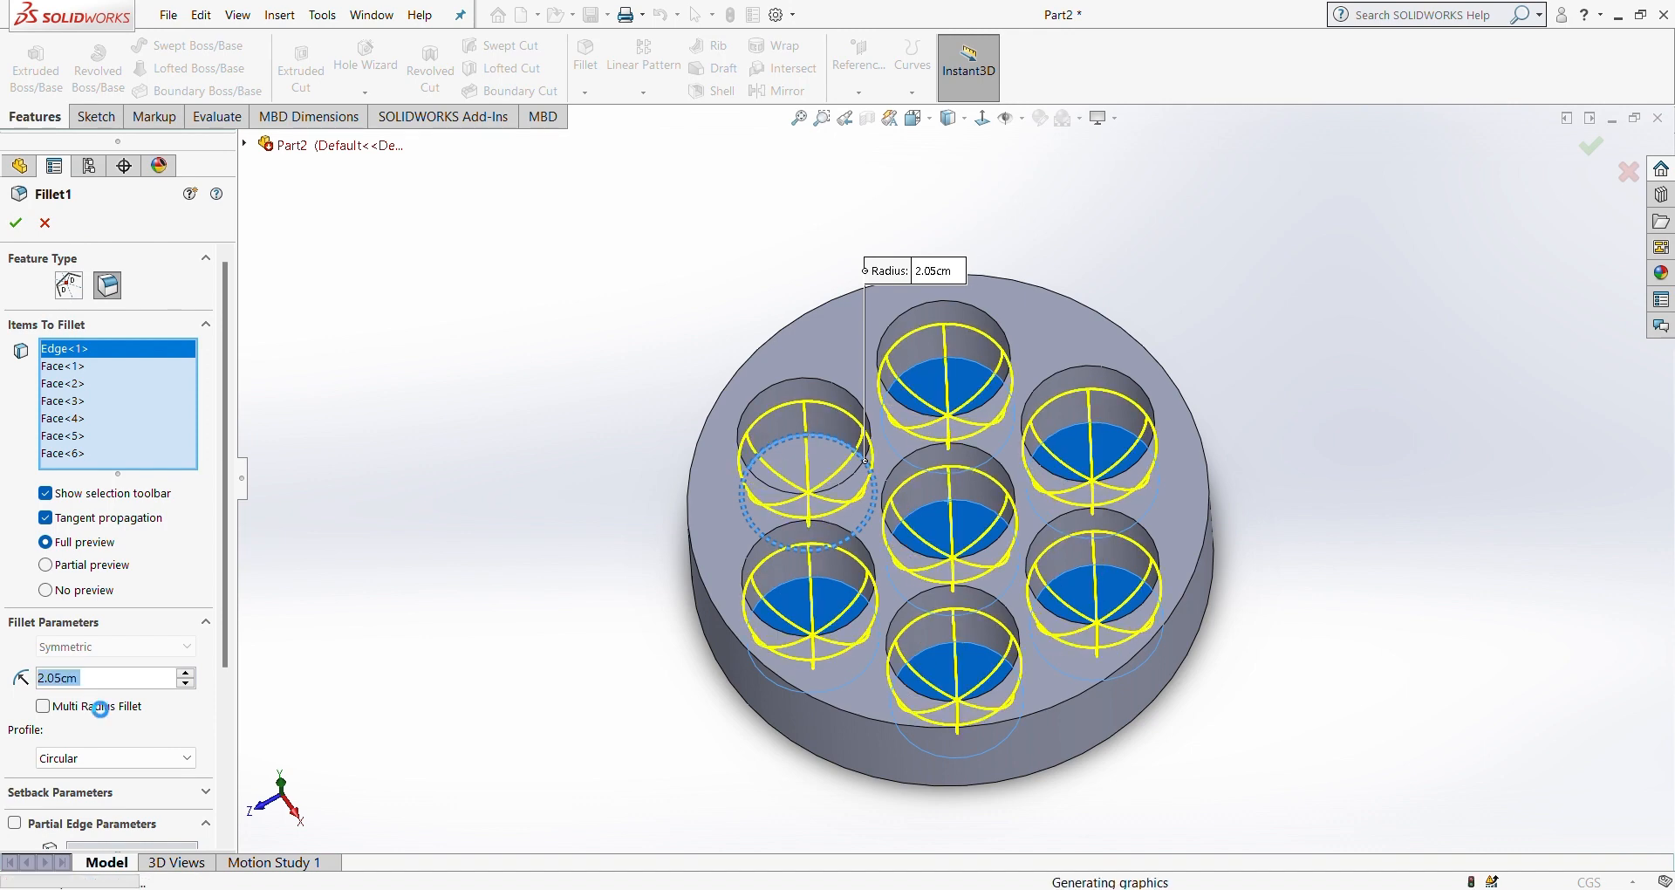
# Step: Shell the part to a 0.20 cm wall thickness, removing the underside face
pyautogui.moveTo(965, 464); pyautogui.dragTo(1008, 427, button='middle')
pyautogui.moveTo(1023, 576); pyautogui.dragTo(934, 332, button='middle')
pyautogui.click(697, 87)
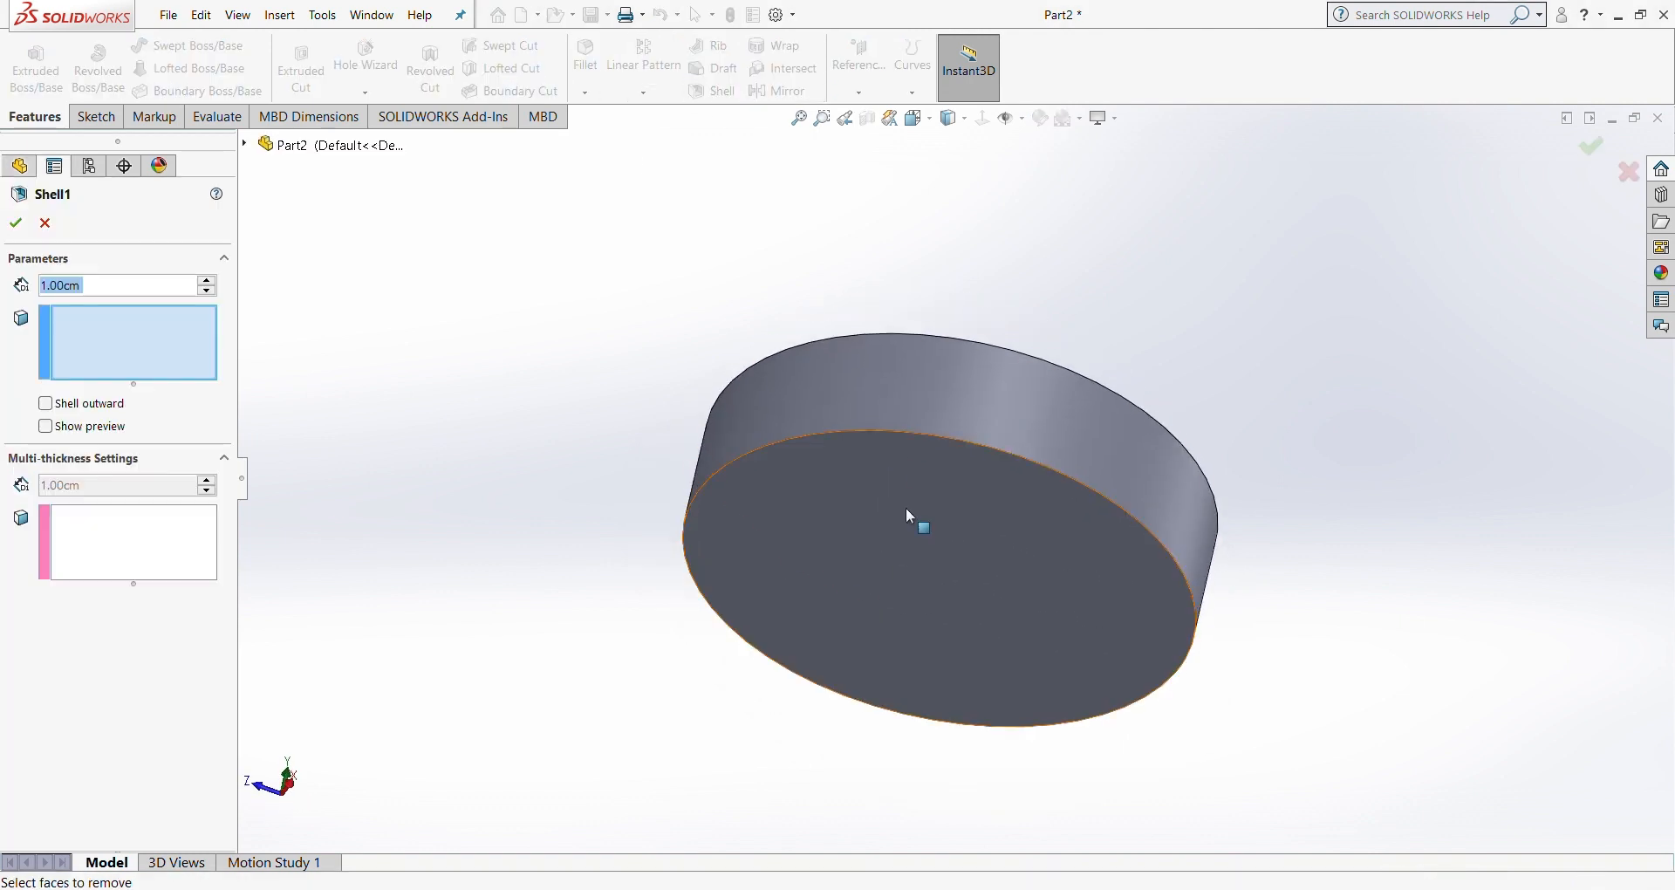
pyautogui.click(905, 506)
pyautogui.click(46, 429)
pyautogui.moveTo(853, 440); pyautogui.dragTo(857, 610, button='middle')
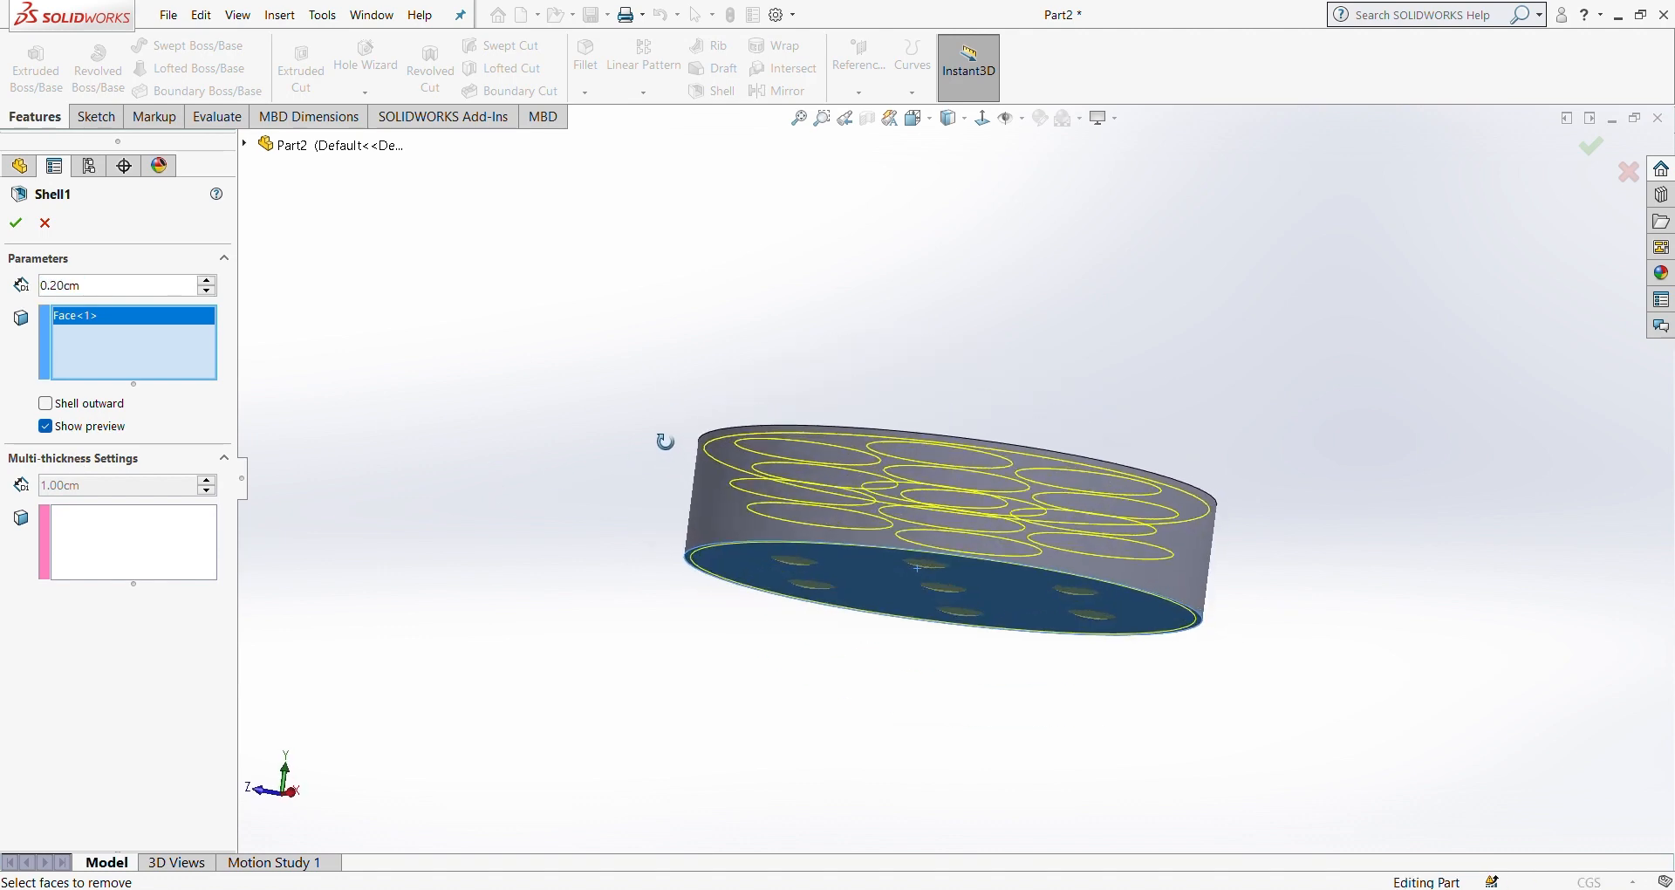
pyautogui.click(15, 224)
# Step: Start a sketch on the shell's recessed inner face and offset that face's outer edge
pyautogui.moveTo(593, 436); pyautogui.dragTo(609, 162, button='middle')
pyautogui.click(823, 335)
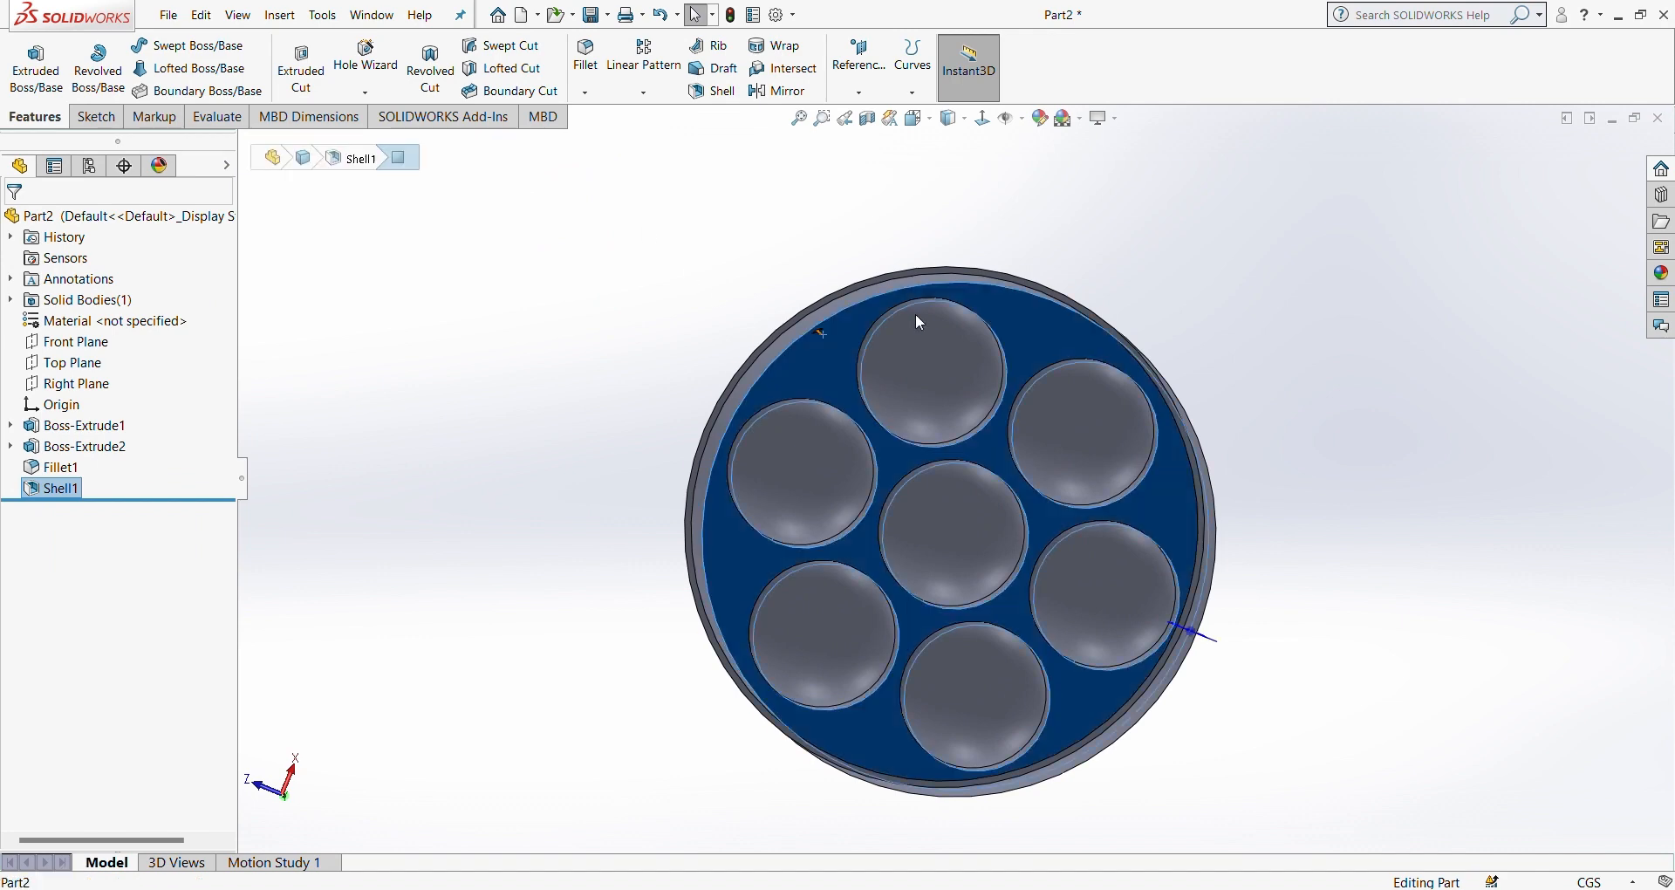
pyautogui.click(916, 319)
pyautogui.click(983, 125)
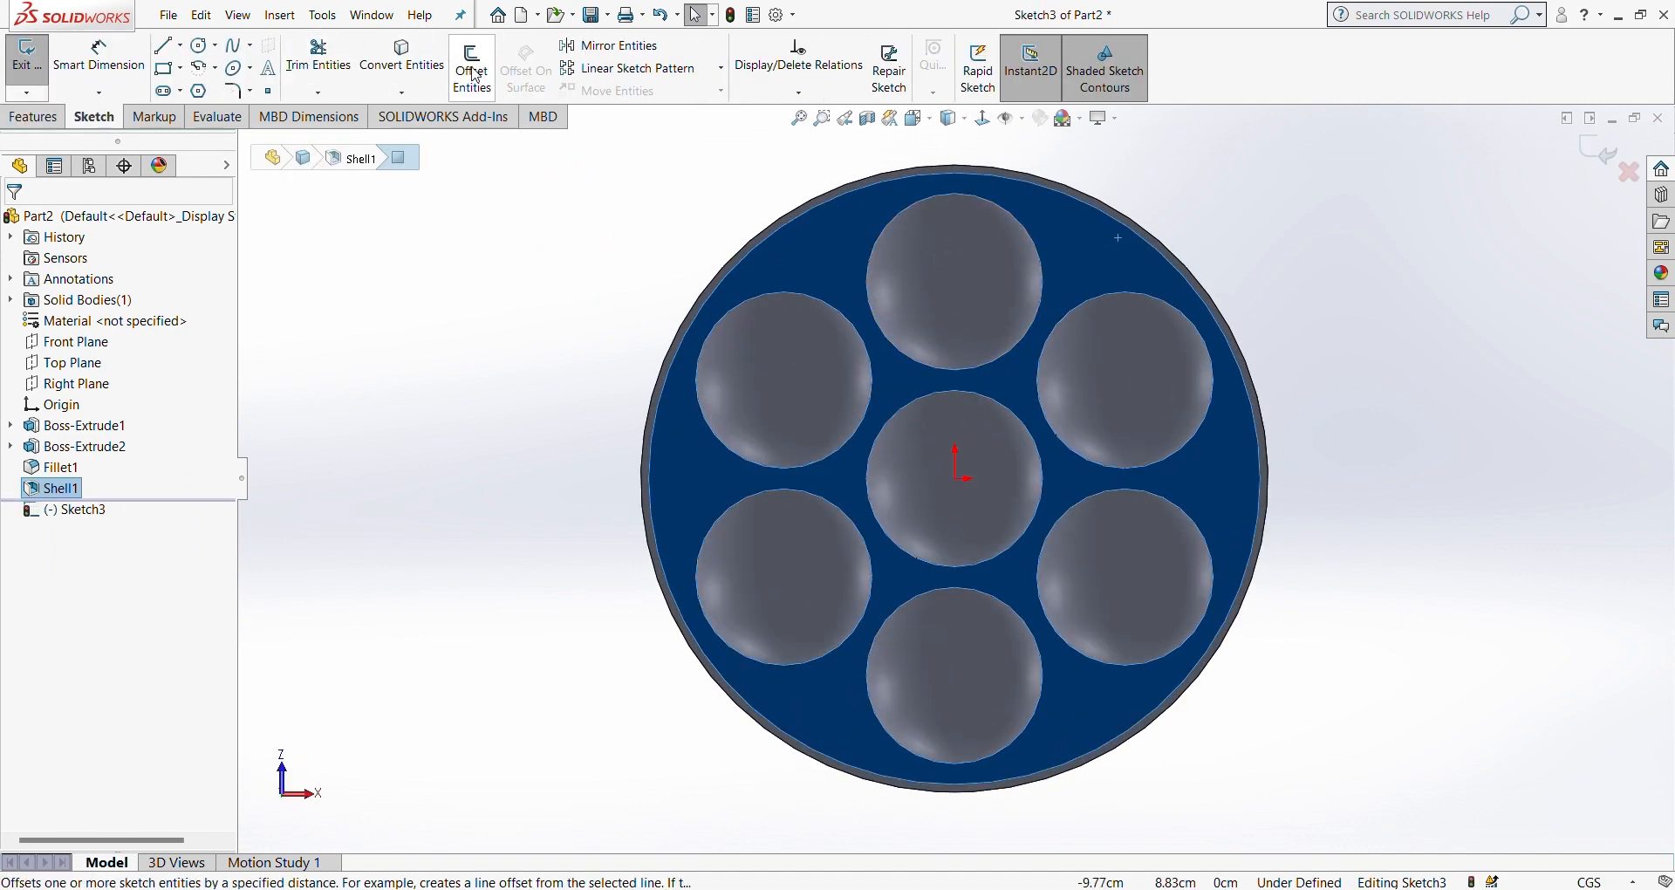
pyautogui.click(736, 268)
pyautogui.click(472, 70)
pyautogui.click(15, 224)
# Step: Cut-extrude the offset profile to a blind depth of 5.80 cm
pyautogui.click(33, 117)
pyautogui.click(301, 70)
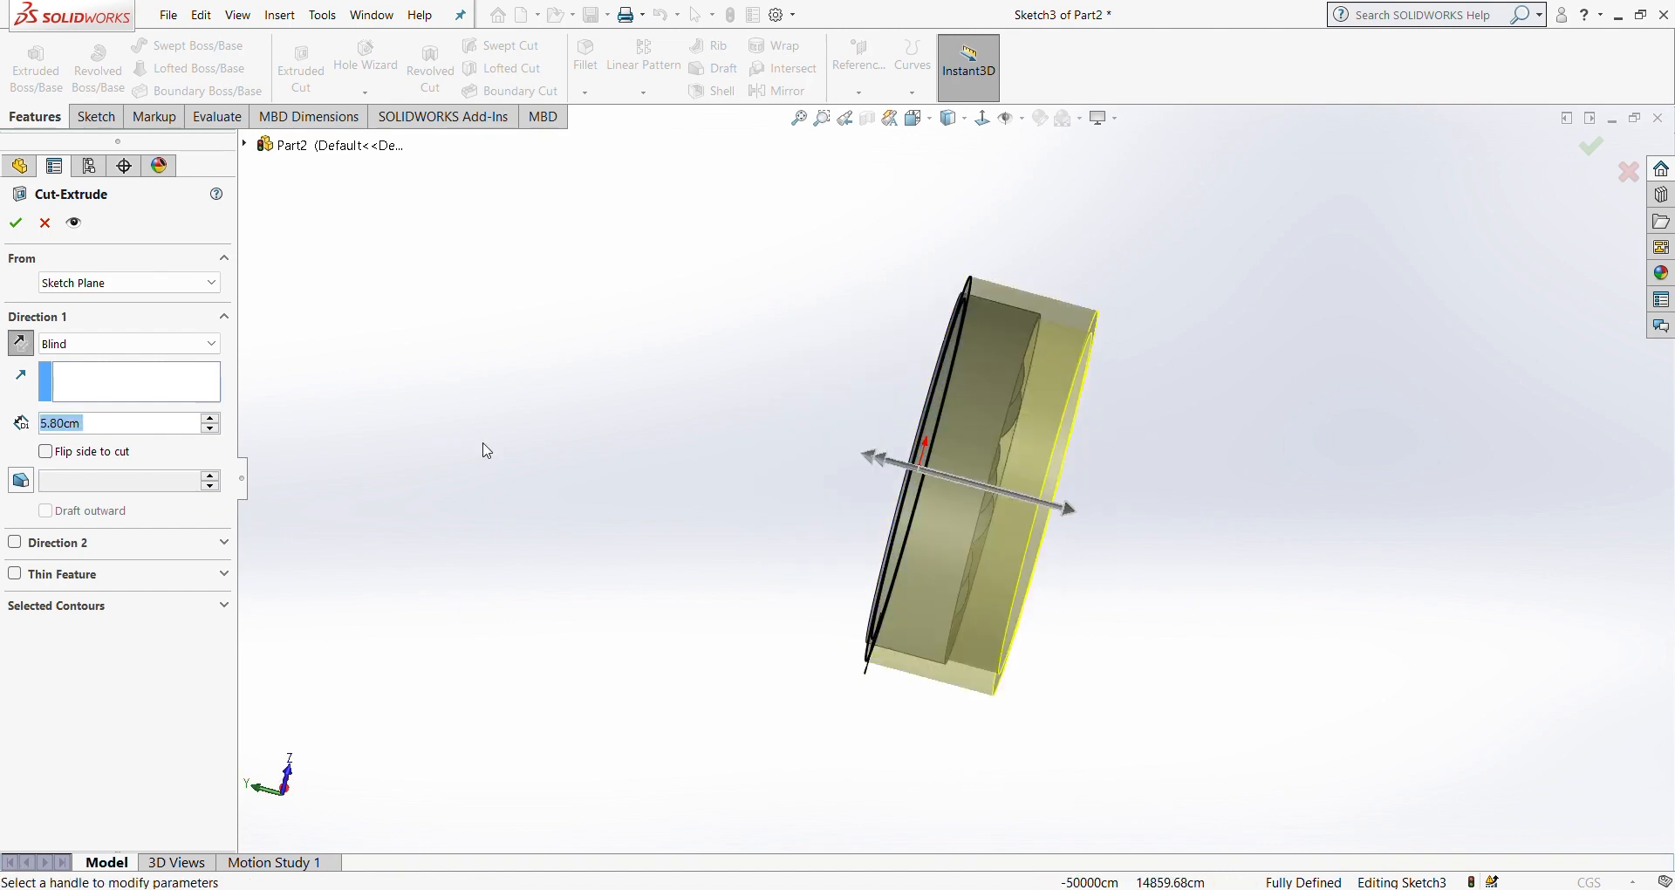
pyautogui.click(15, 223)
# Step: Start a sketch on the tray's top face and view it face-on
pyautogui.moveTo(881, 541); pyautogui.dragTo(1096, 534, button='middle')
pyautogui.scroll(-3, 1147, 433)
pyautogui.click(1104, 445)
pyautogui.click(1173, 405)
pyautogui.click(983, 119)
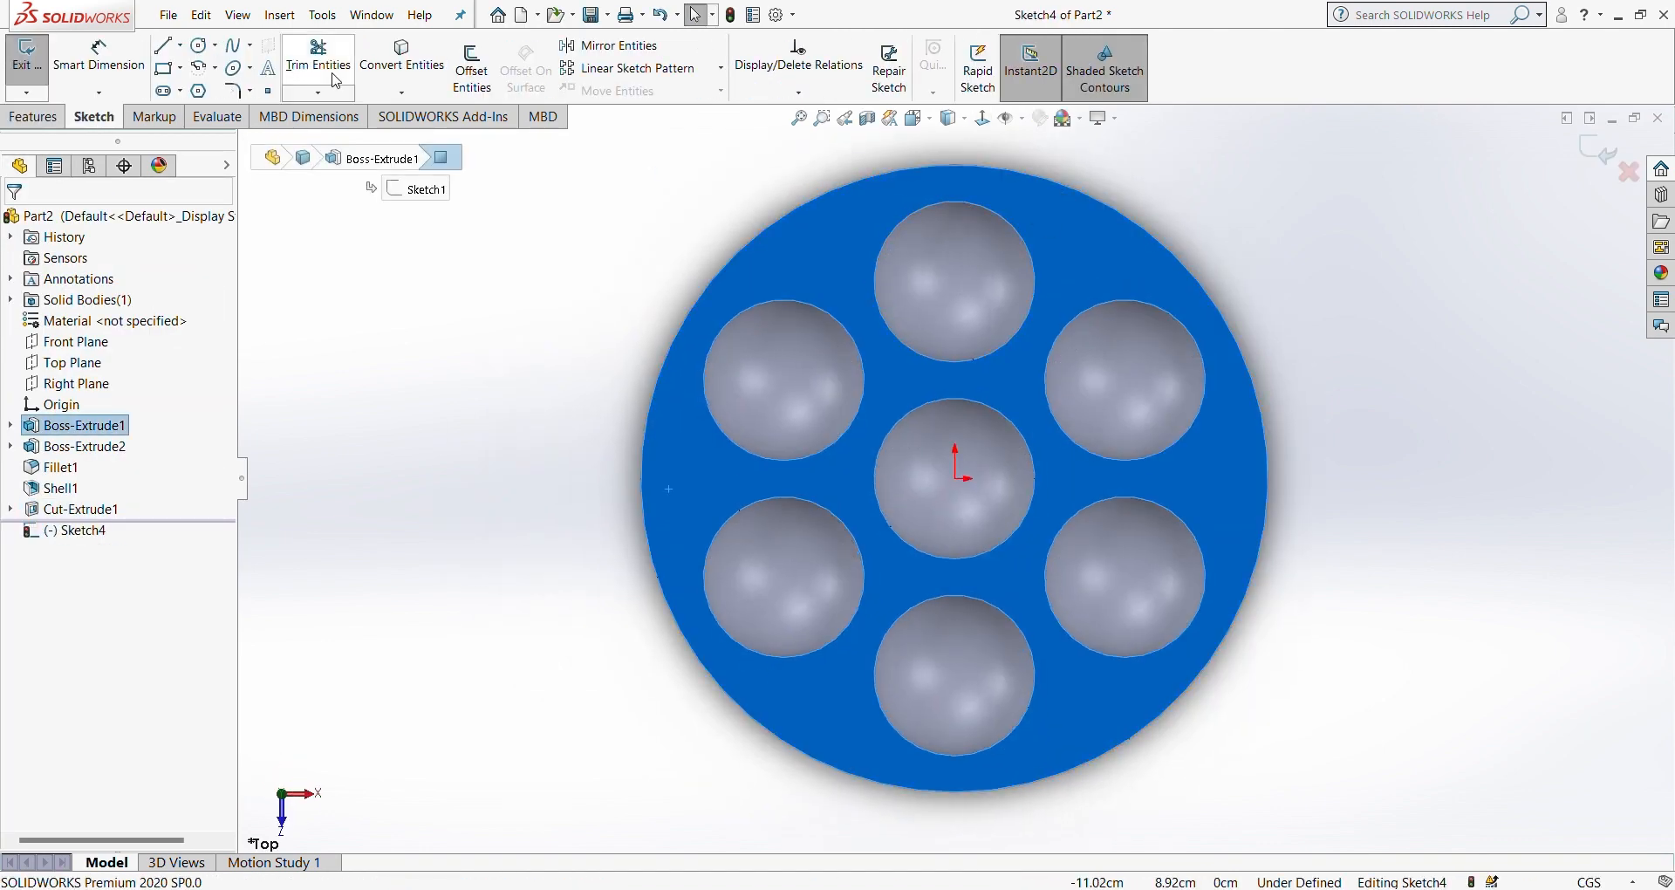
pyautogui.click(417, 68)
pyautogui.click(472, 69)
pyautogui.write('.2')
pyautogui.press('Return')
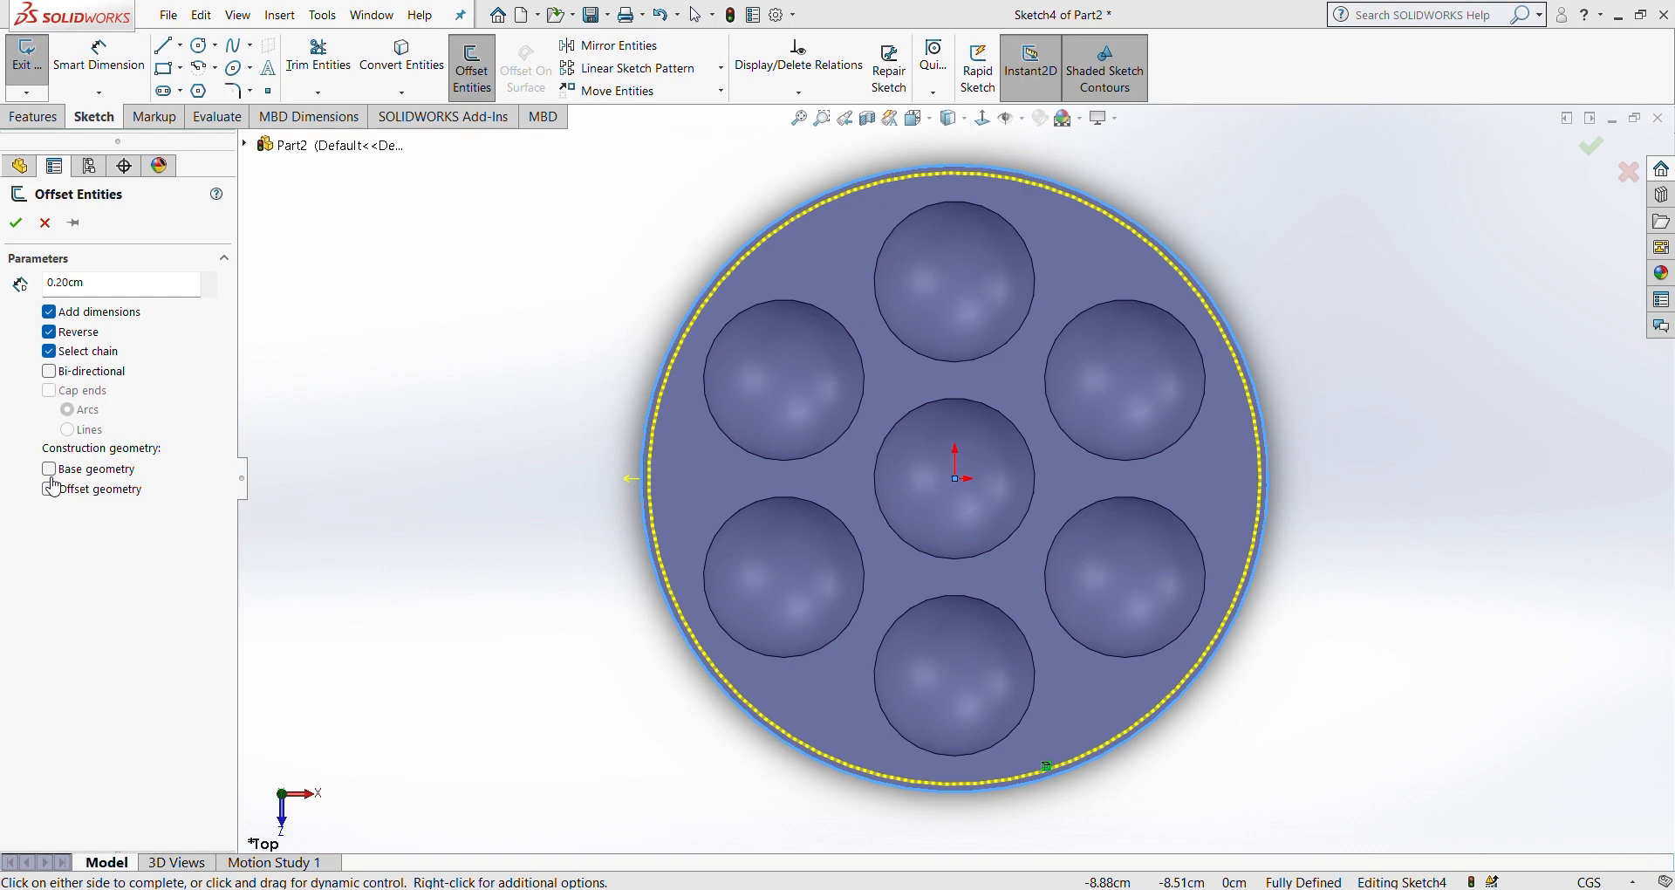
pyautogui.click(1654, 3)
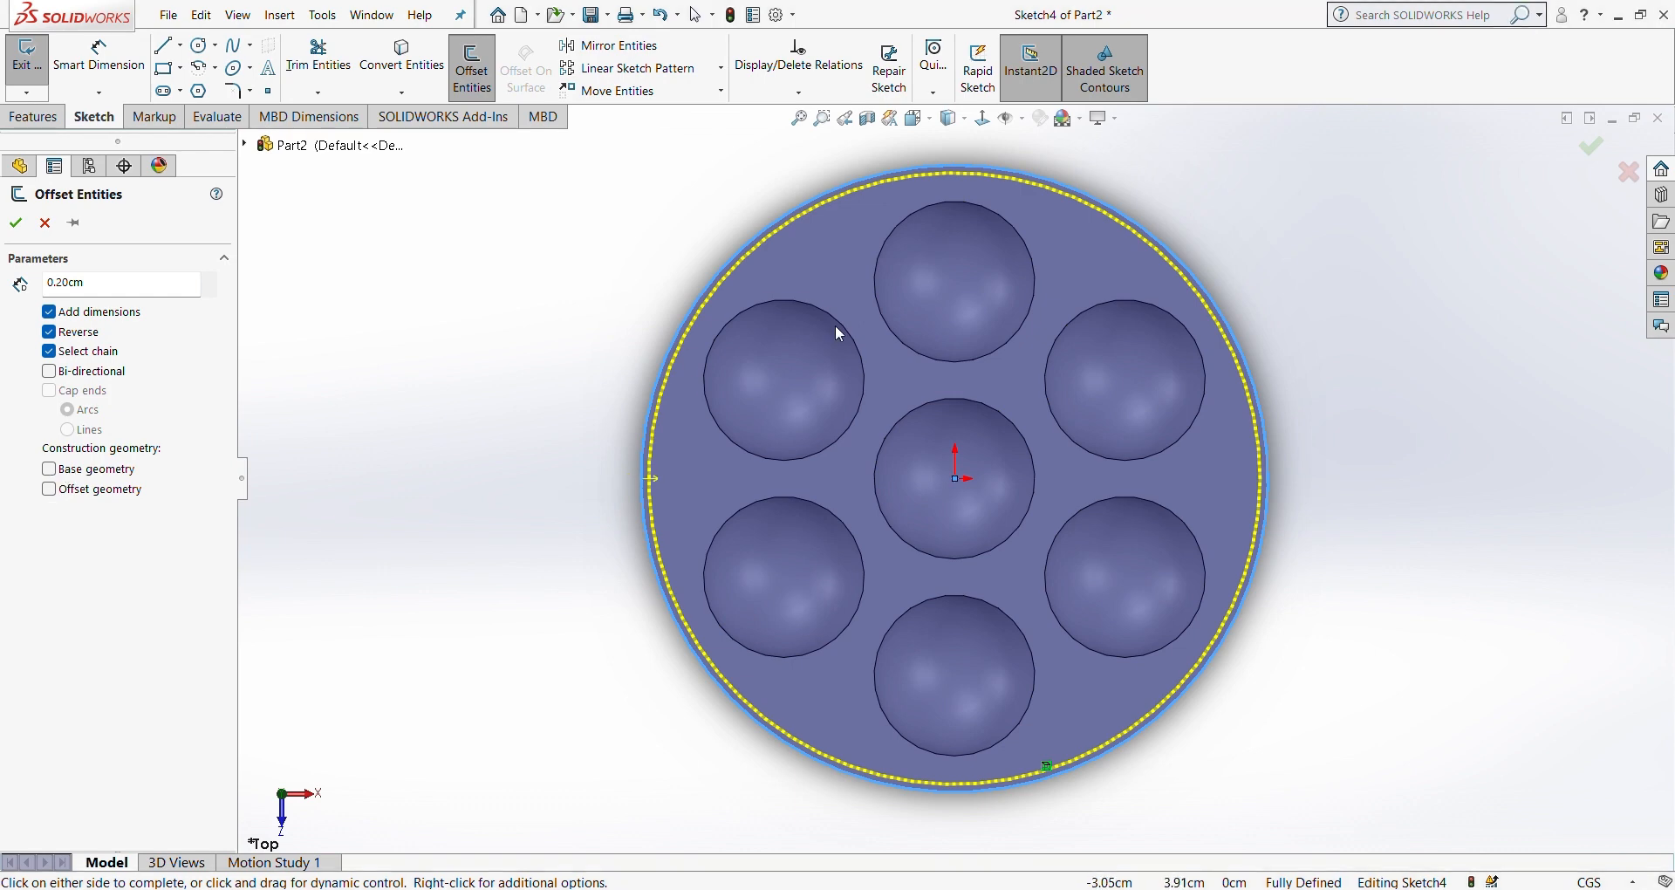
pyautogui.click(43, 226)
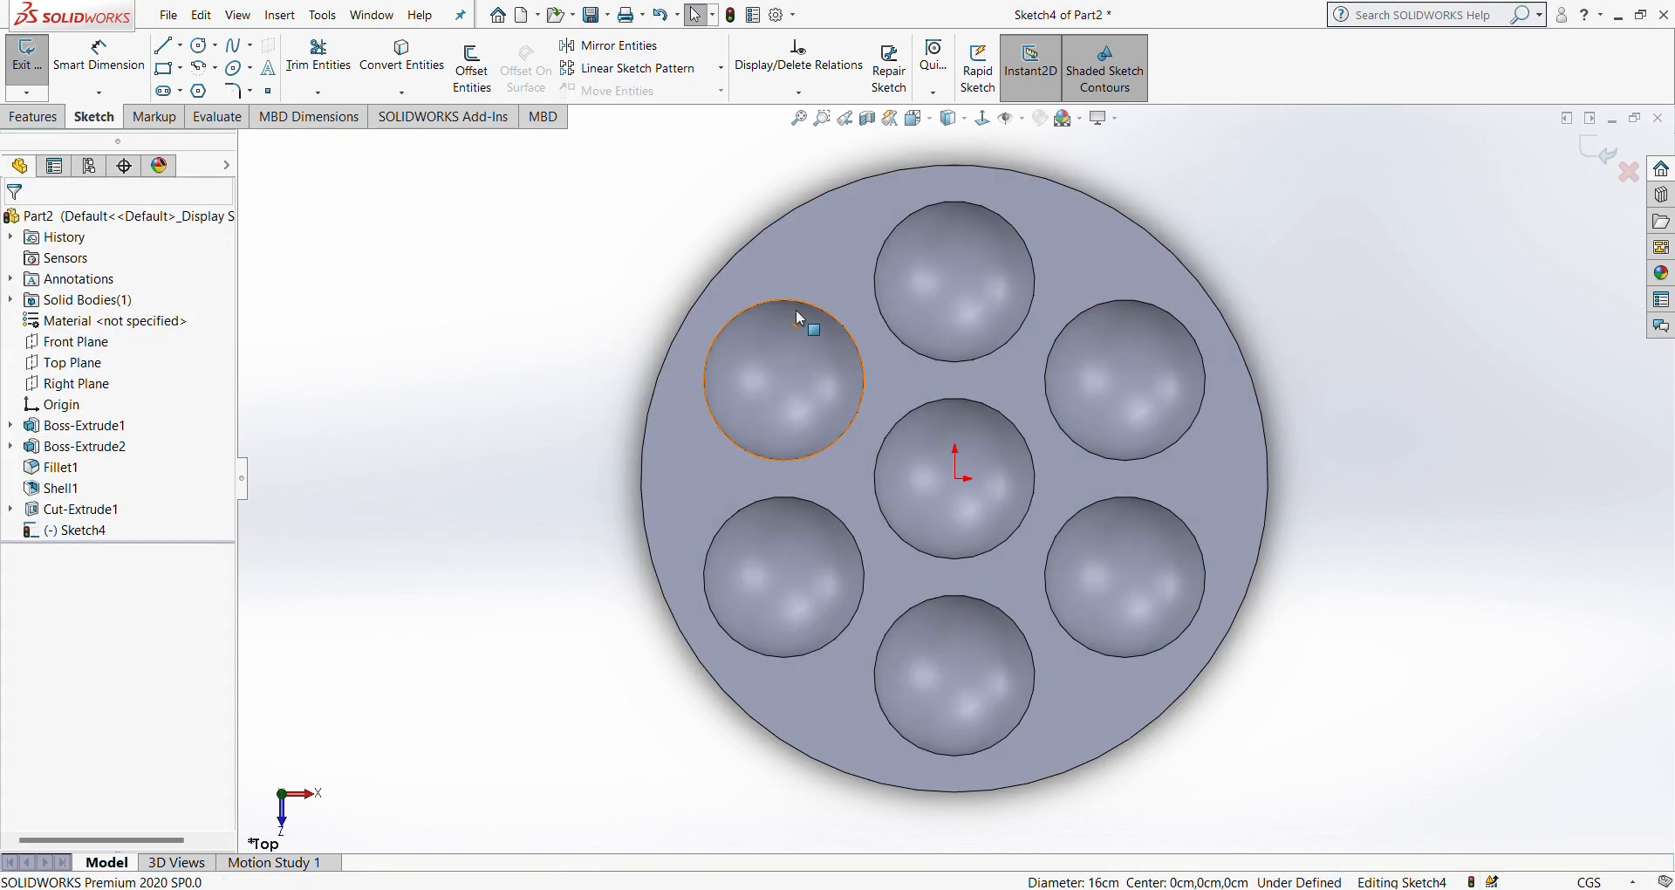
# Step: Convert the rim edges of all seven pockets into sketch circles
pyautogui.click(402, 61)
pyautogui.click(825, 344)
pyautogui.click(825, 344)
pyautogui.click(848, 333)
pyautogui.click(889, 327)
pyautogui.click(1054, 413)
pyautogui.click(1075, 524)
pyautogui.click(1004, 610)
pyautogui.click(860, 550)
pyautogui.click(902, 538)
pyautogui.click(16, 224)
# Step: Offset the circles of all seven pocket rims outward by 0.20 cm
pyautogui.click(470, 79)
pyautogui.click(851, 336)
pyautogui.click(875, 292)
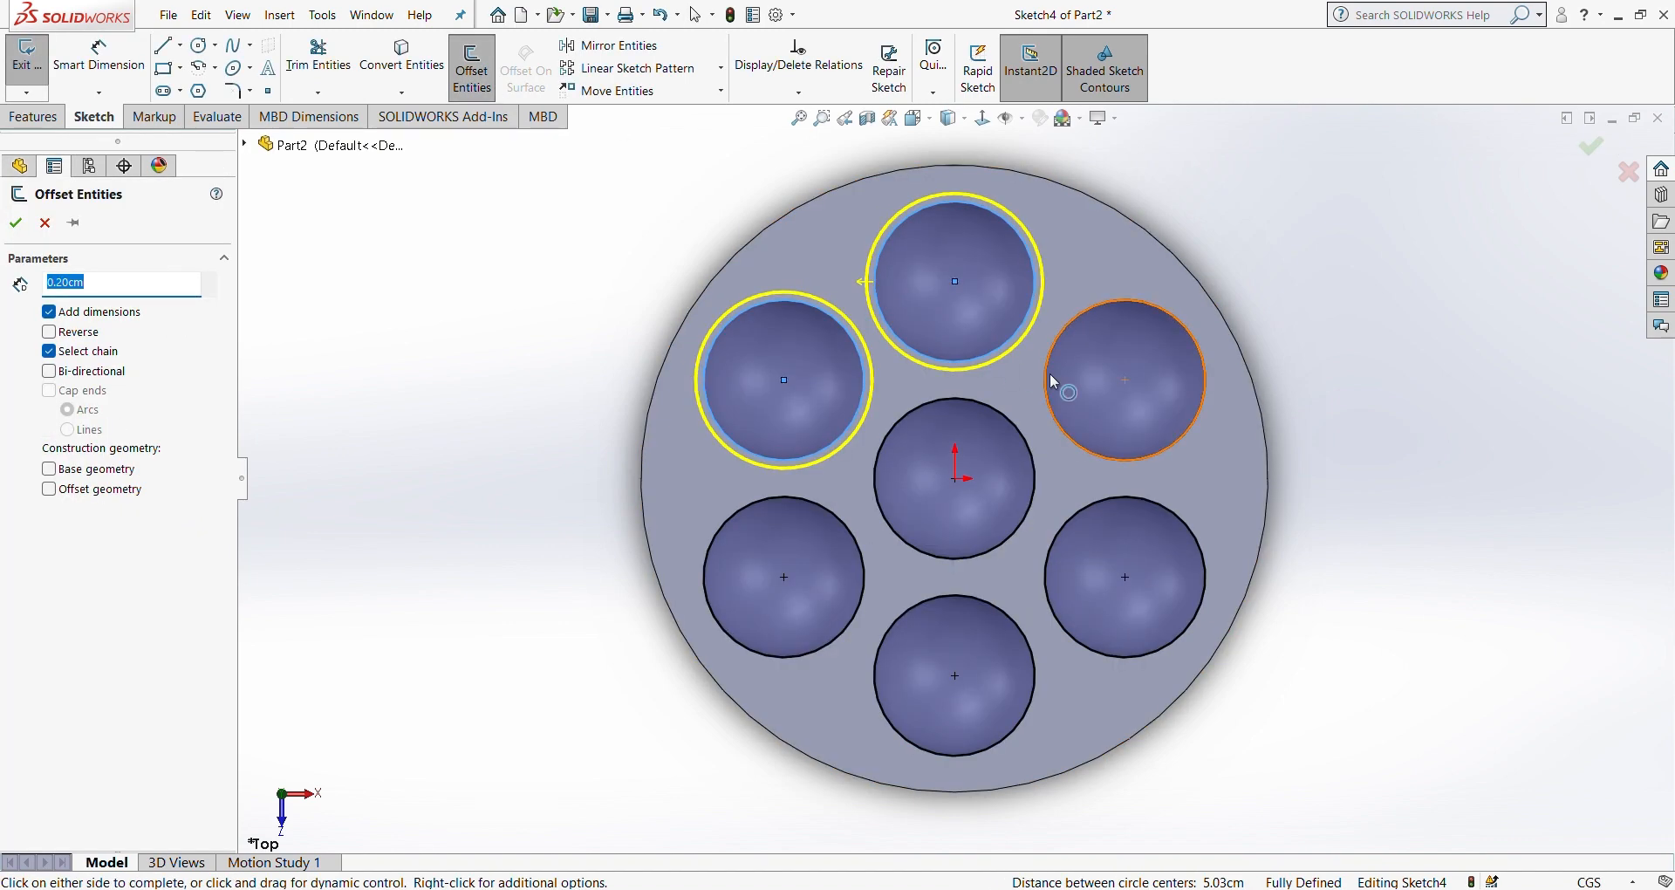
pyautogui.click(1056, 374)
pyautogui.click(1034, 462)
pyautogui.click(1085, 512)
pyautogui.click(988, 597)
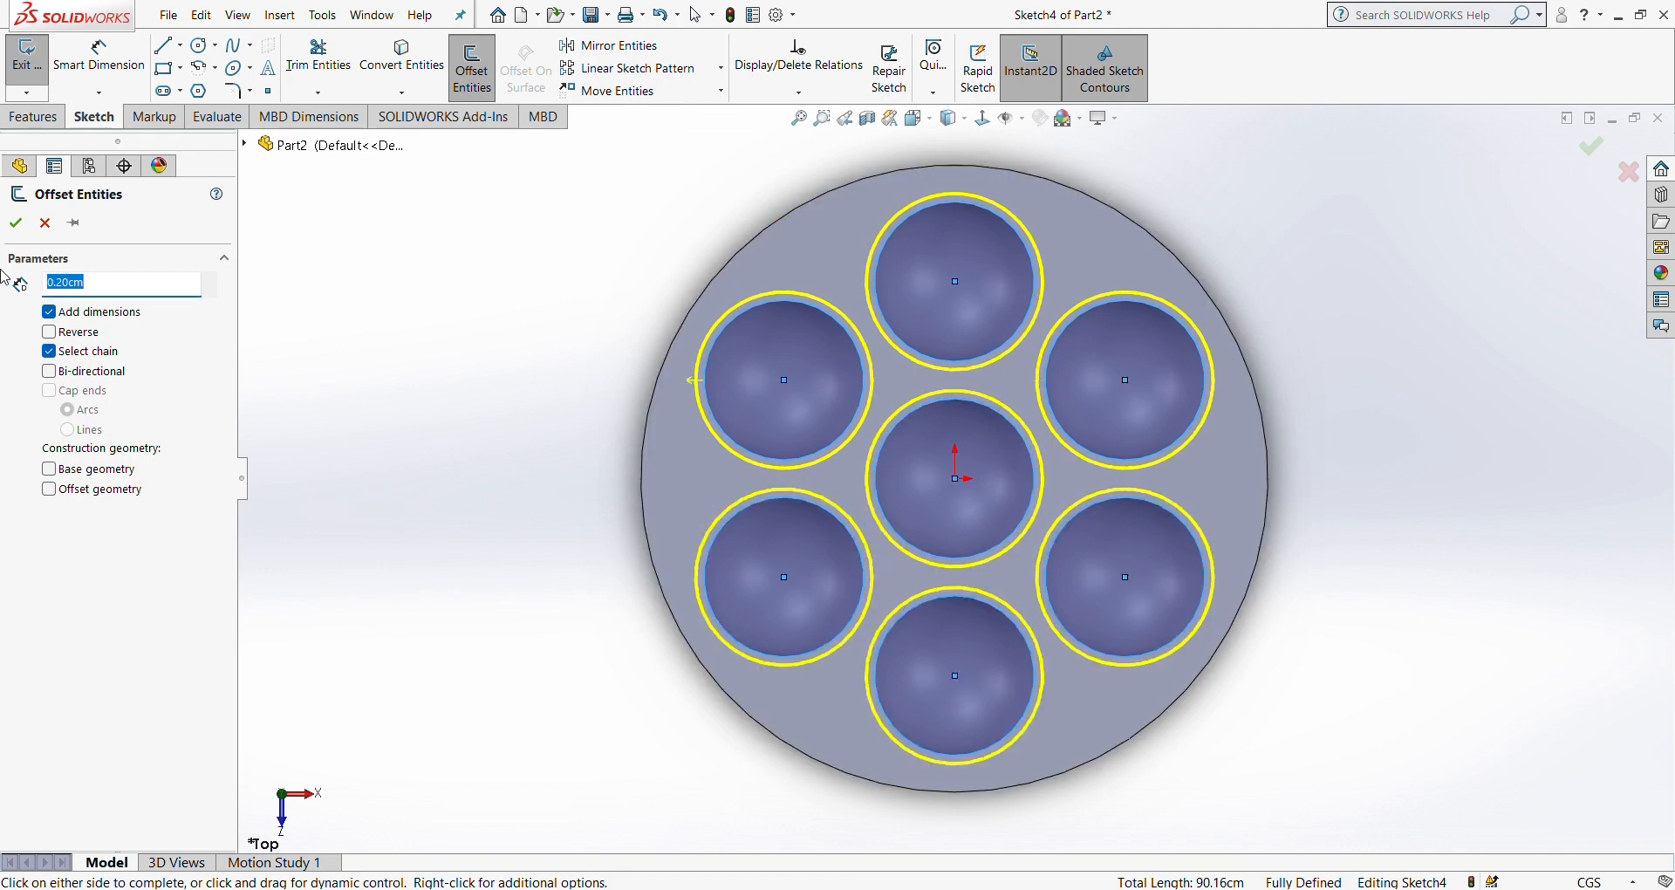
pyautogui.click(16, 224)
# Step: Extrude the ring profiles around the pockets 0.15 cm upward from the tray's top face
pyautogui.moveTo(740, 489); pyautogui.dragTo(731, 273, button='middle')
pyautogui.click(36, 117)
pyautogui.click(35, 73)
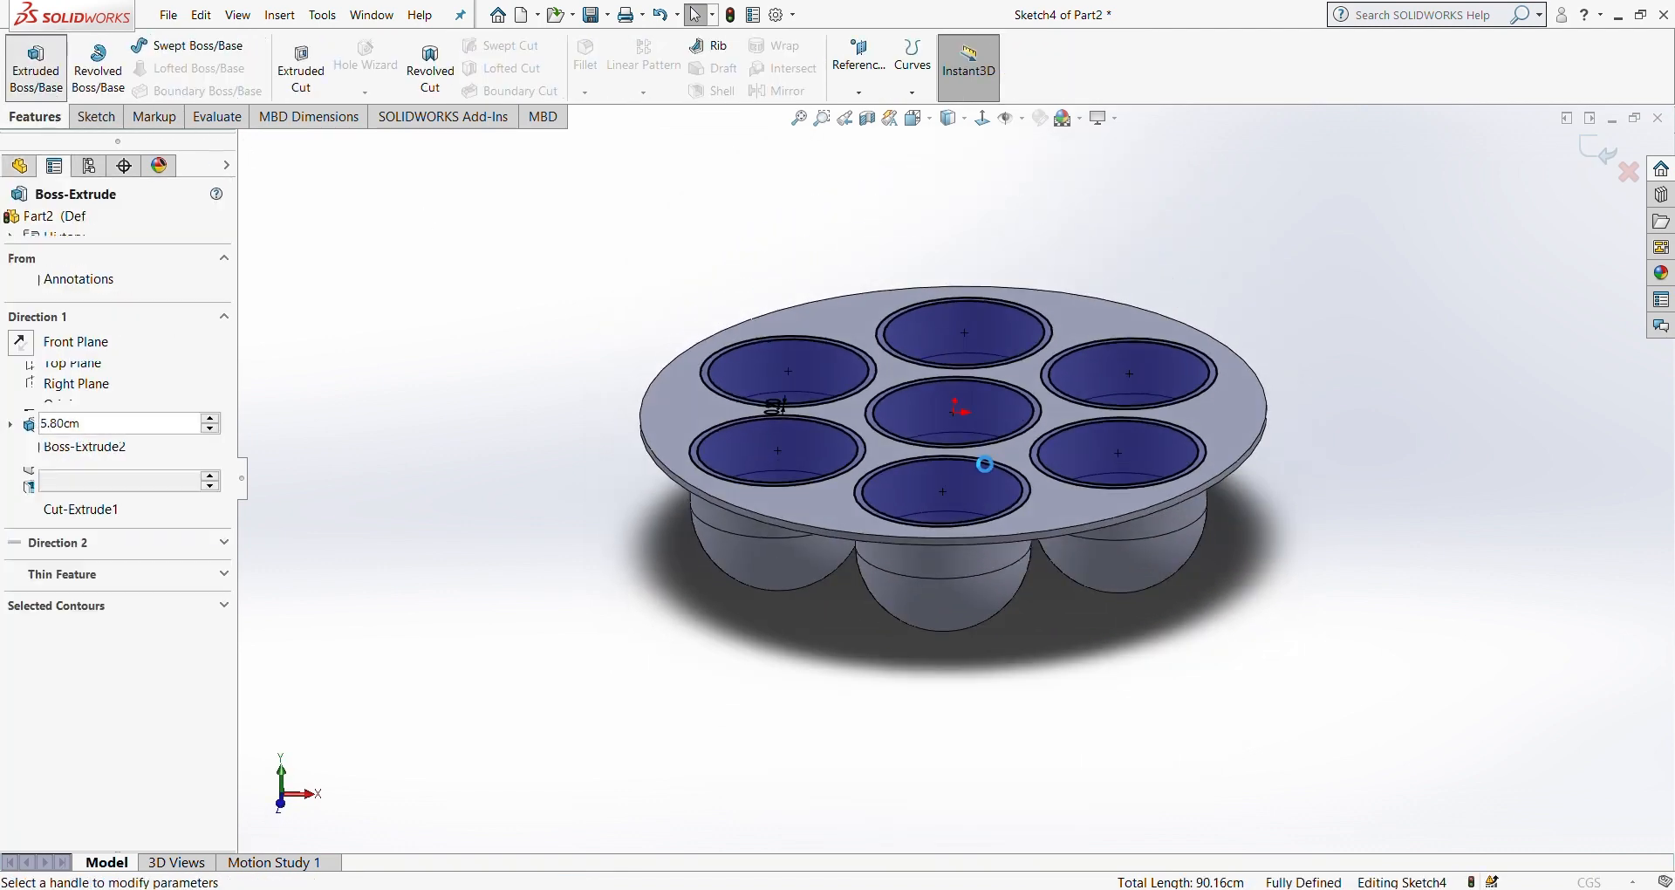
pyautogui.write('0.1')
pyautogui.press('Return')
pyautogui.write('0.15')
pyautogui.press('Return')
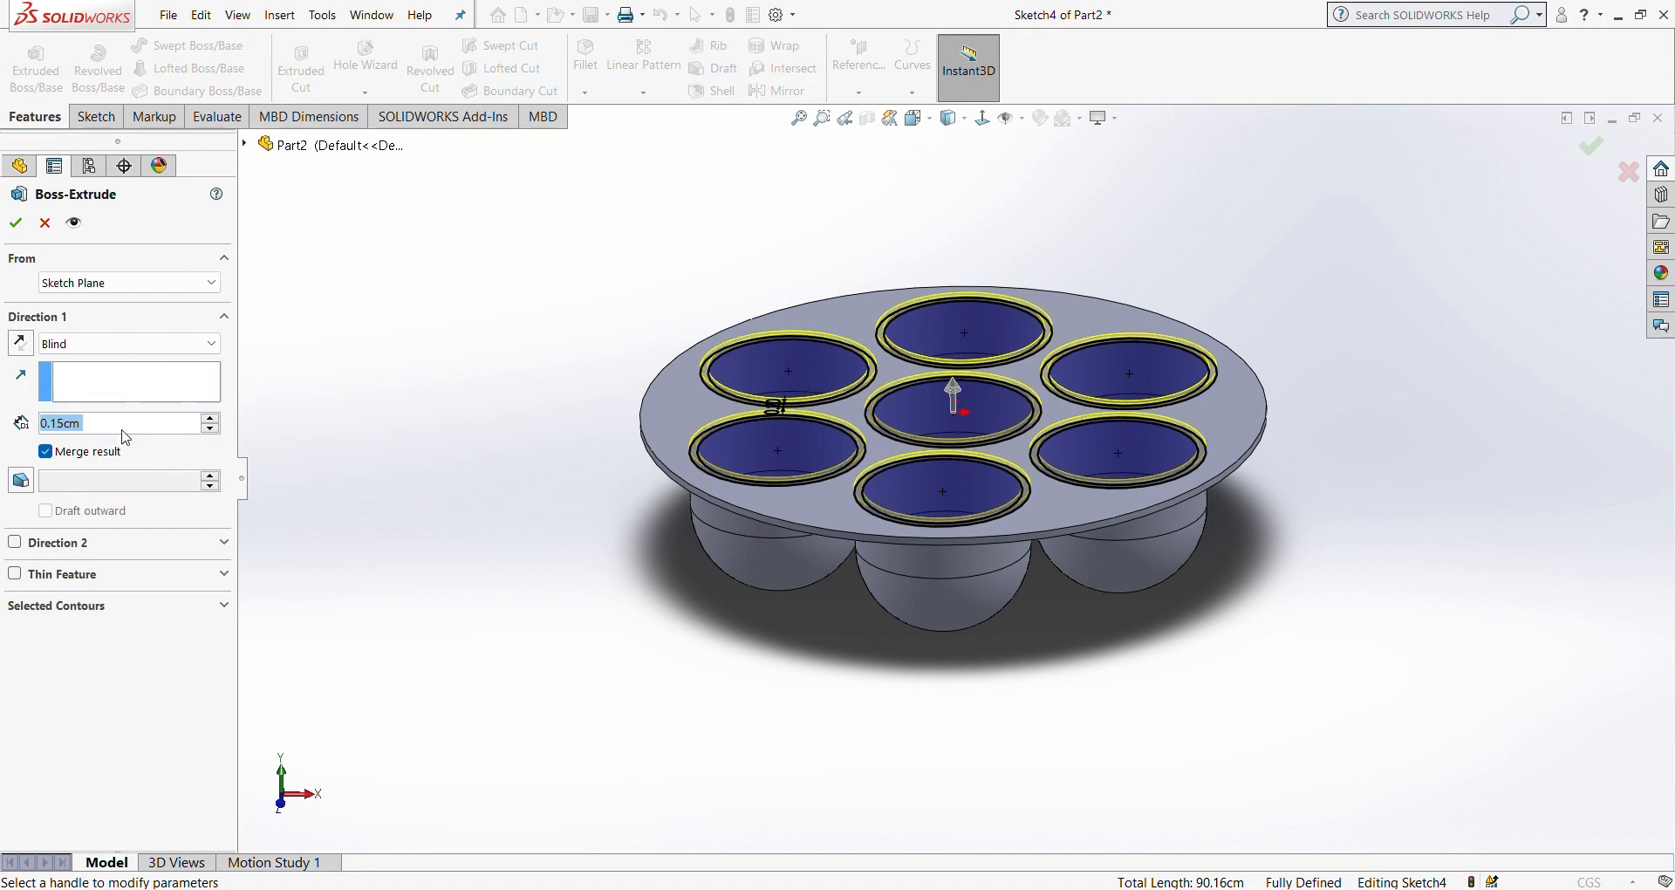
pyautogui.click(14, 220)
# Step: Fillet the top faces of all seven raised pocket rims with a 0.1 cm radius
pyautogui.scroll(-3, 880, 506)
pyautogui.moveTo(741, 514); pyautogui.dragTo(785, 508, button='middle')
pyautogui.click(584, 79)
pyautogui.scroll(-3, 785, 403)
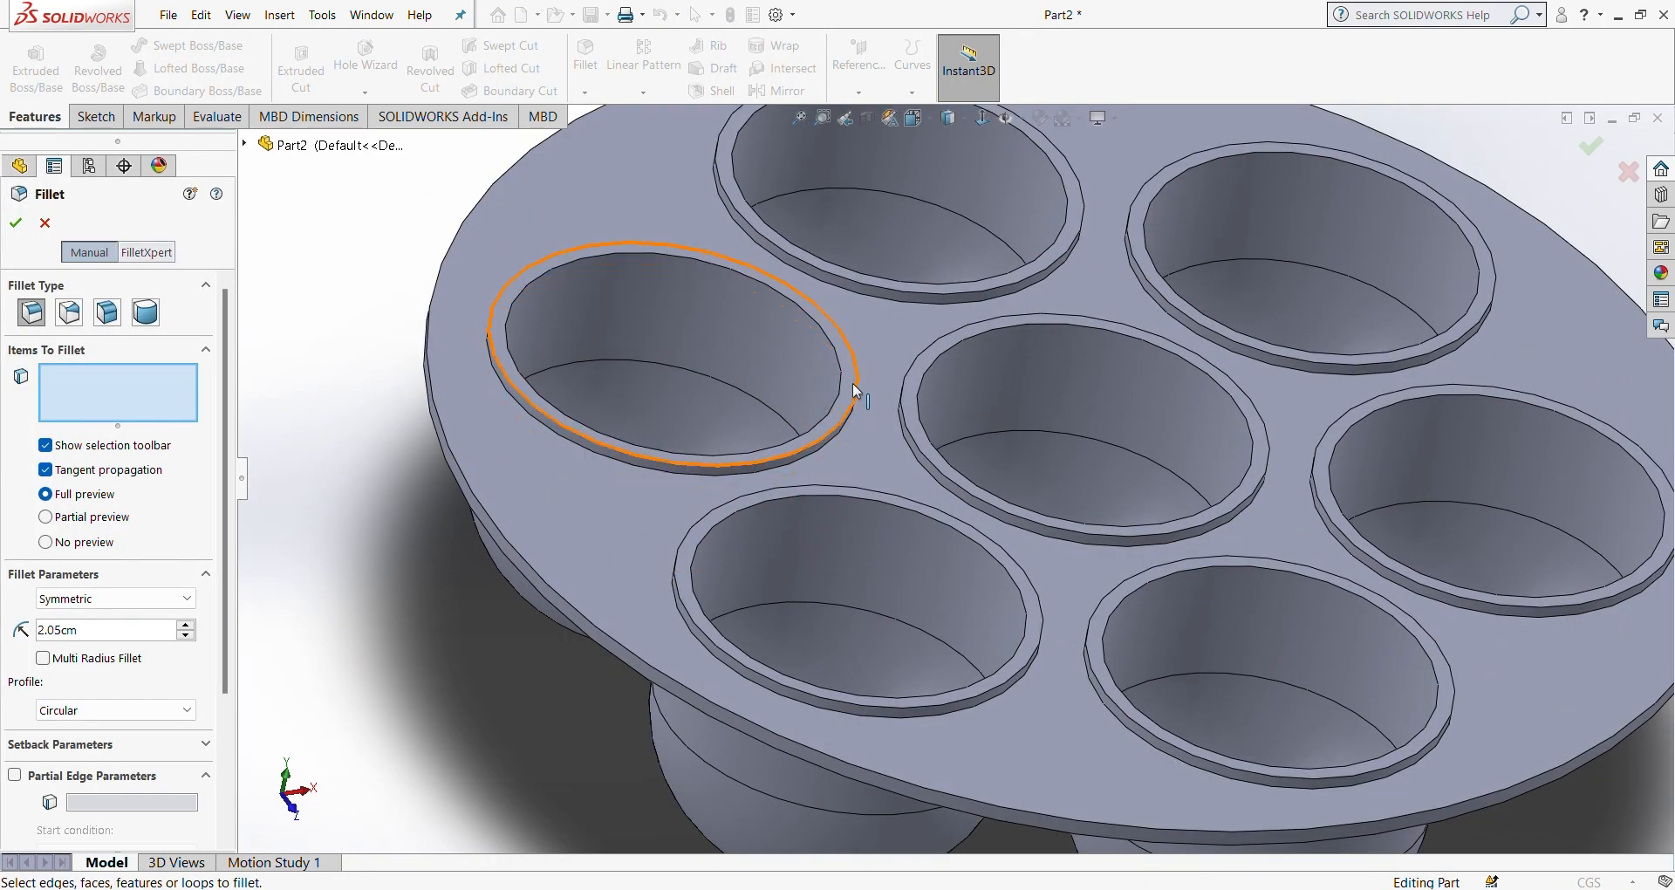
pyautogui.click(844, 344)
pyautogui.write('0.1')
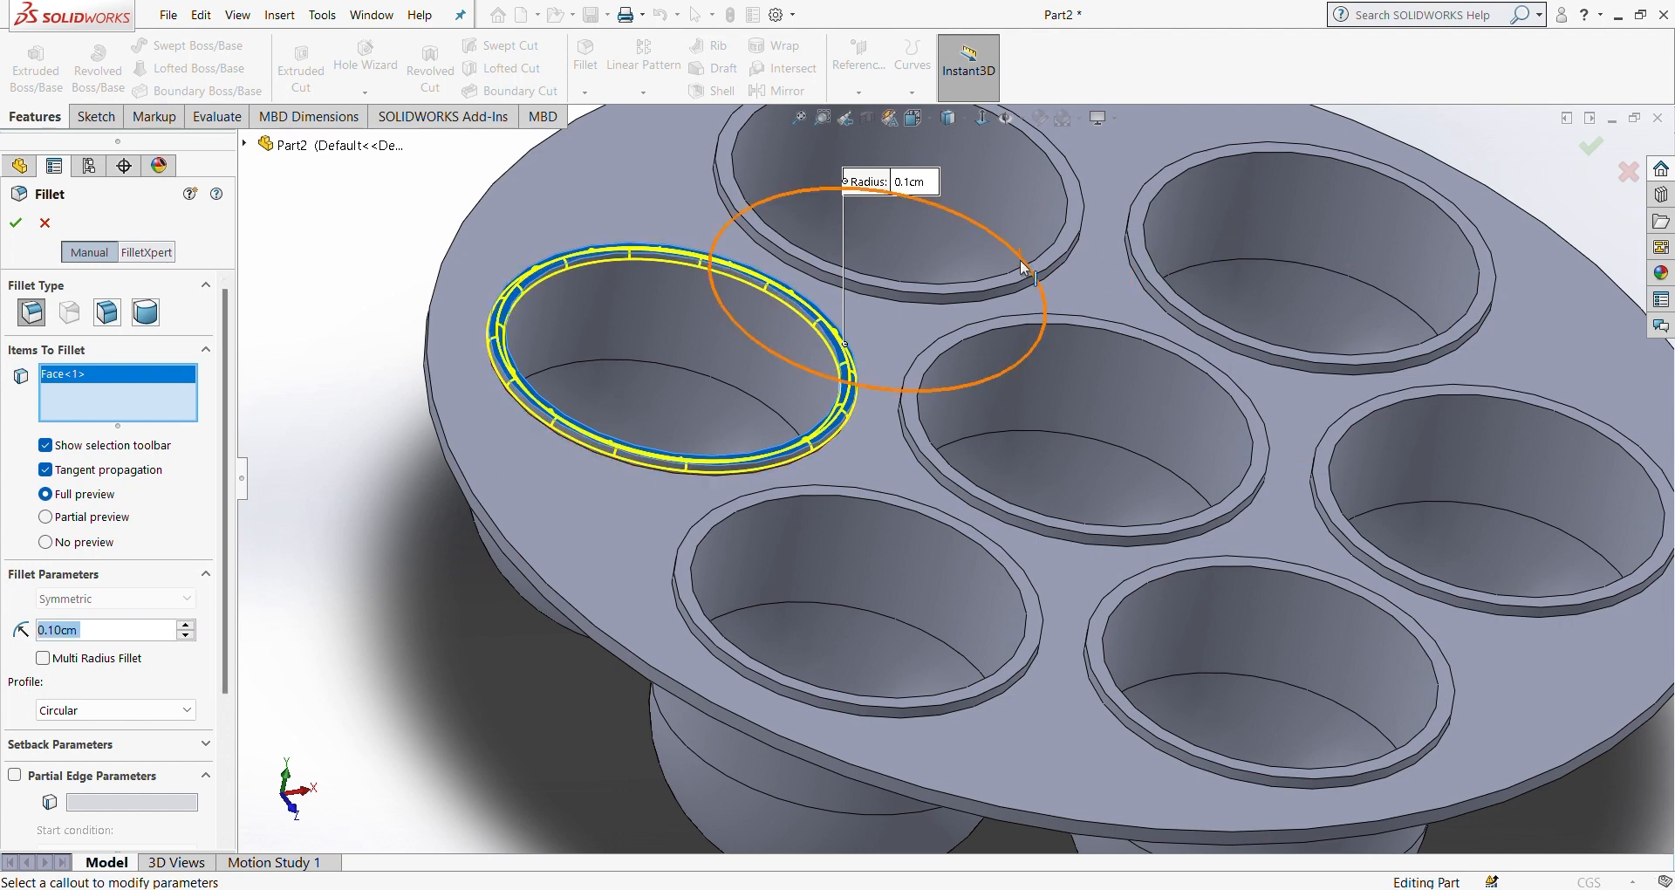
pyautogui.click(1049, 269)
pyautogui.click(1178, 302)
pyautogui.click(1336, 432)
pyautogui.click(1257, 428)
pyautogui.click(1258, 429)
pyautogui.click(1263, 441)
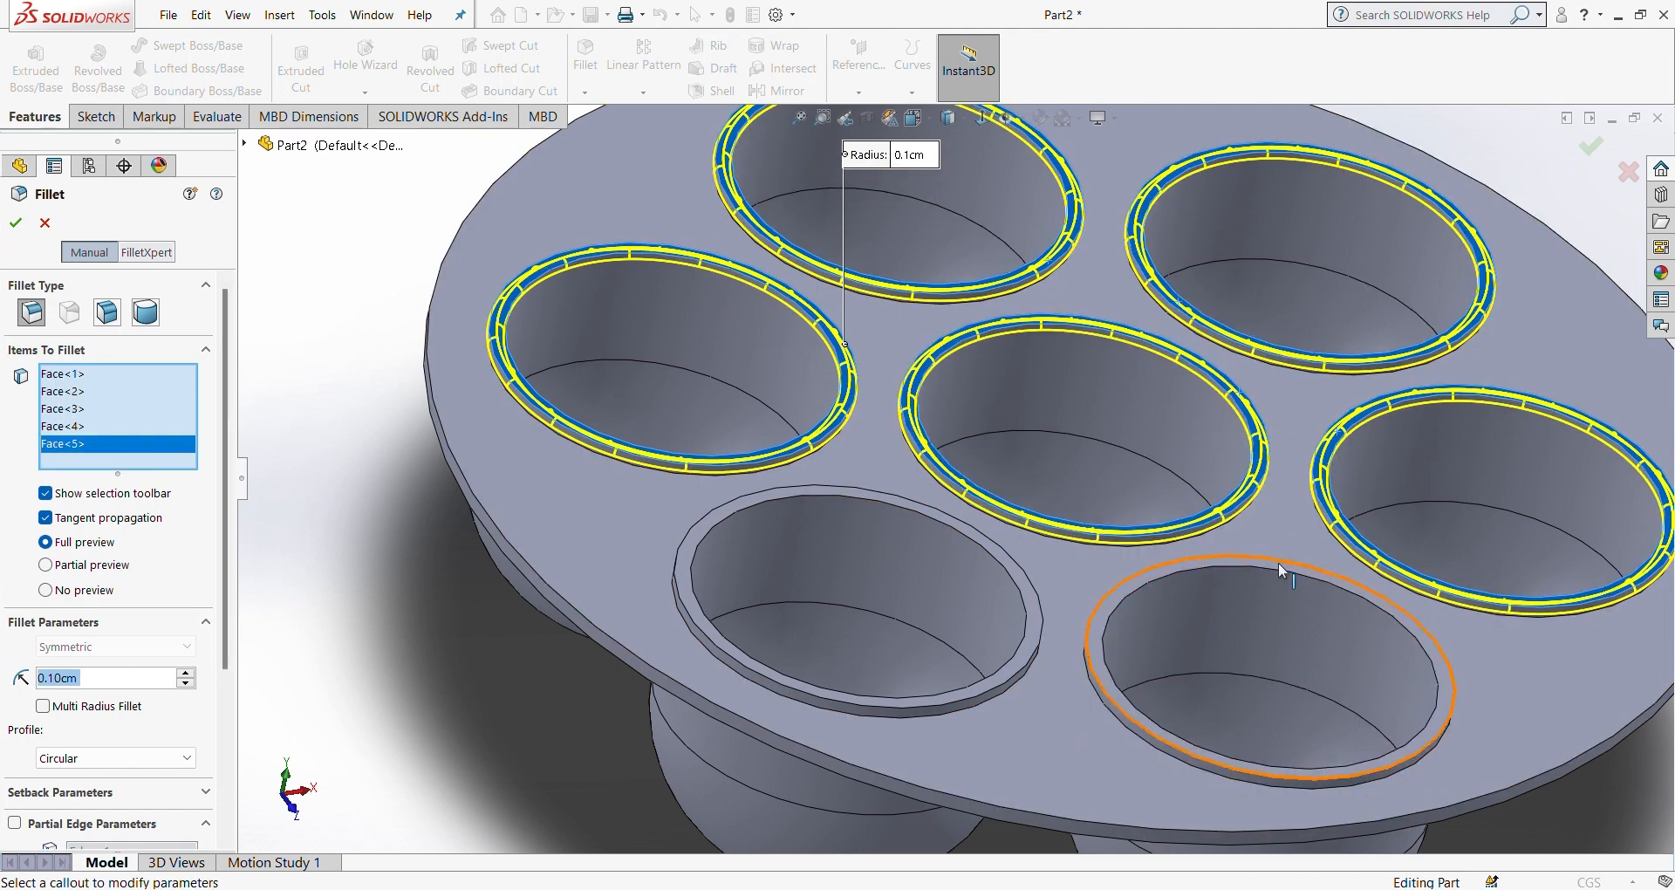
pyautogui.click(1279, 563)
pyautogui.click(1026, 576)
pyautogui.click(14, 225)
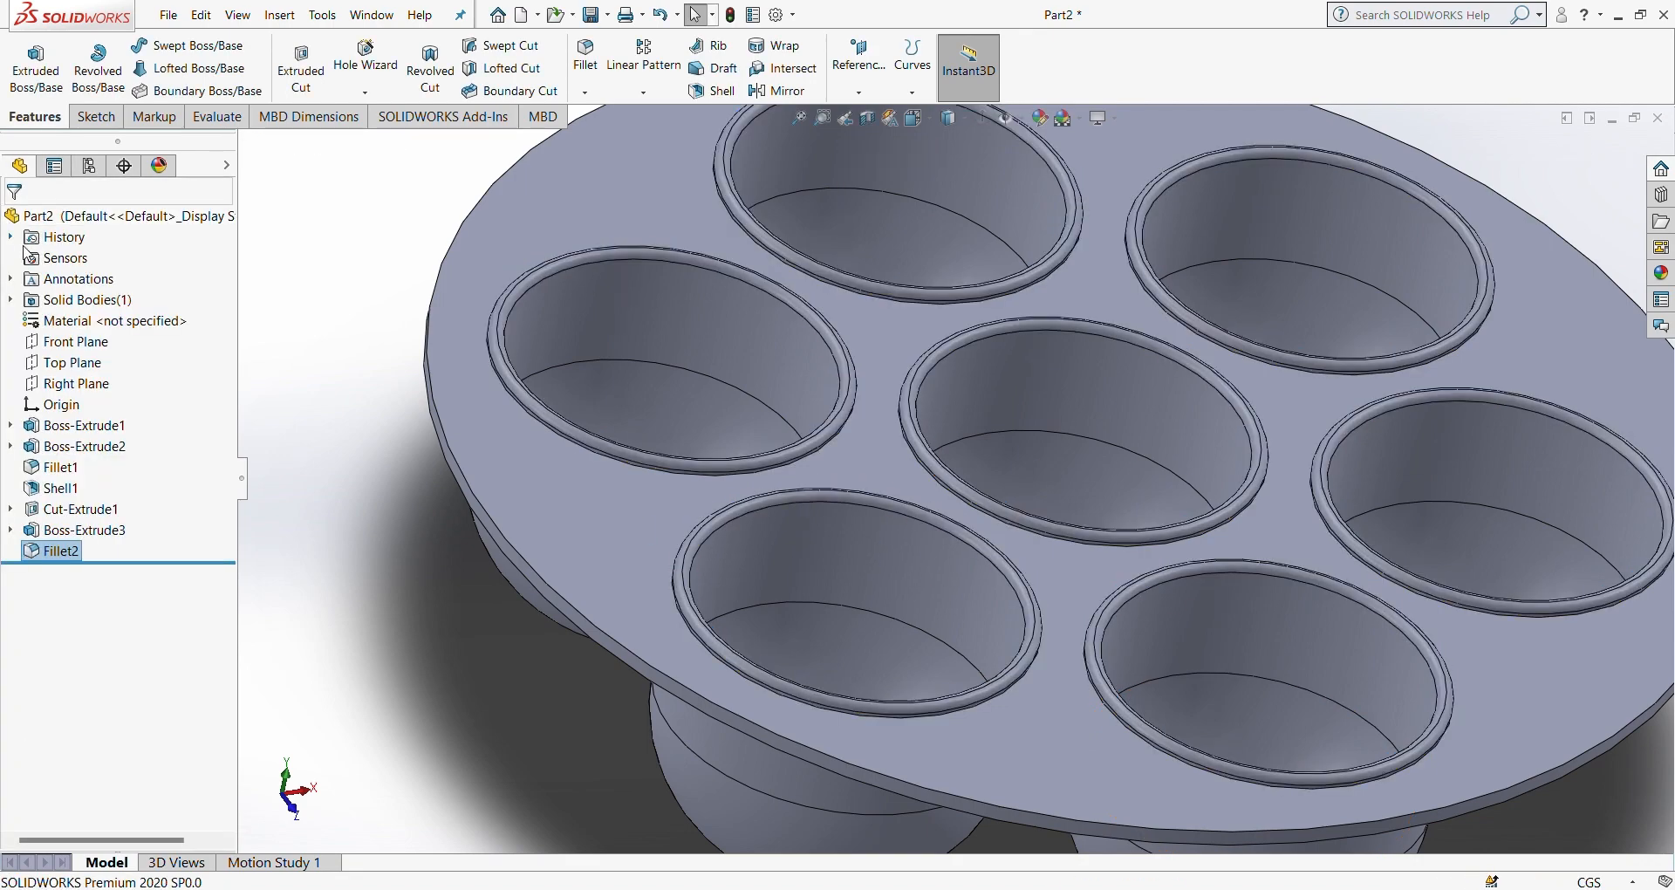
# Step: Try to change the rim fillet's radius to 0.15 cm
pyautogui.click(33, 557)
pyautogui.click(155, 463)
pyautogui.write('.15')
pyautogui.press('Return')
pyautogui.write('.')
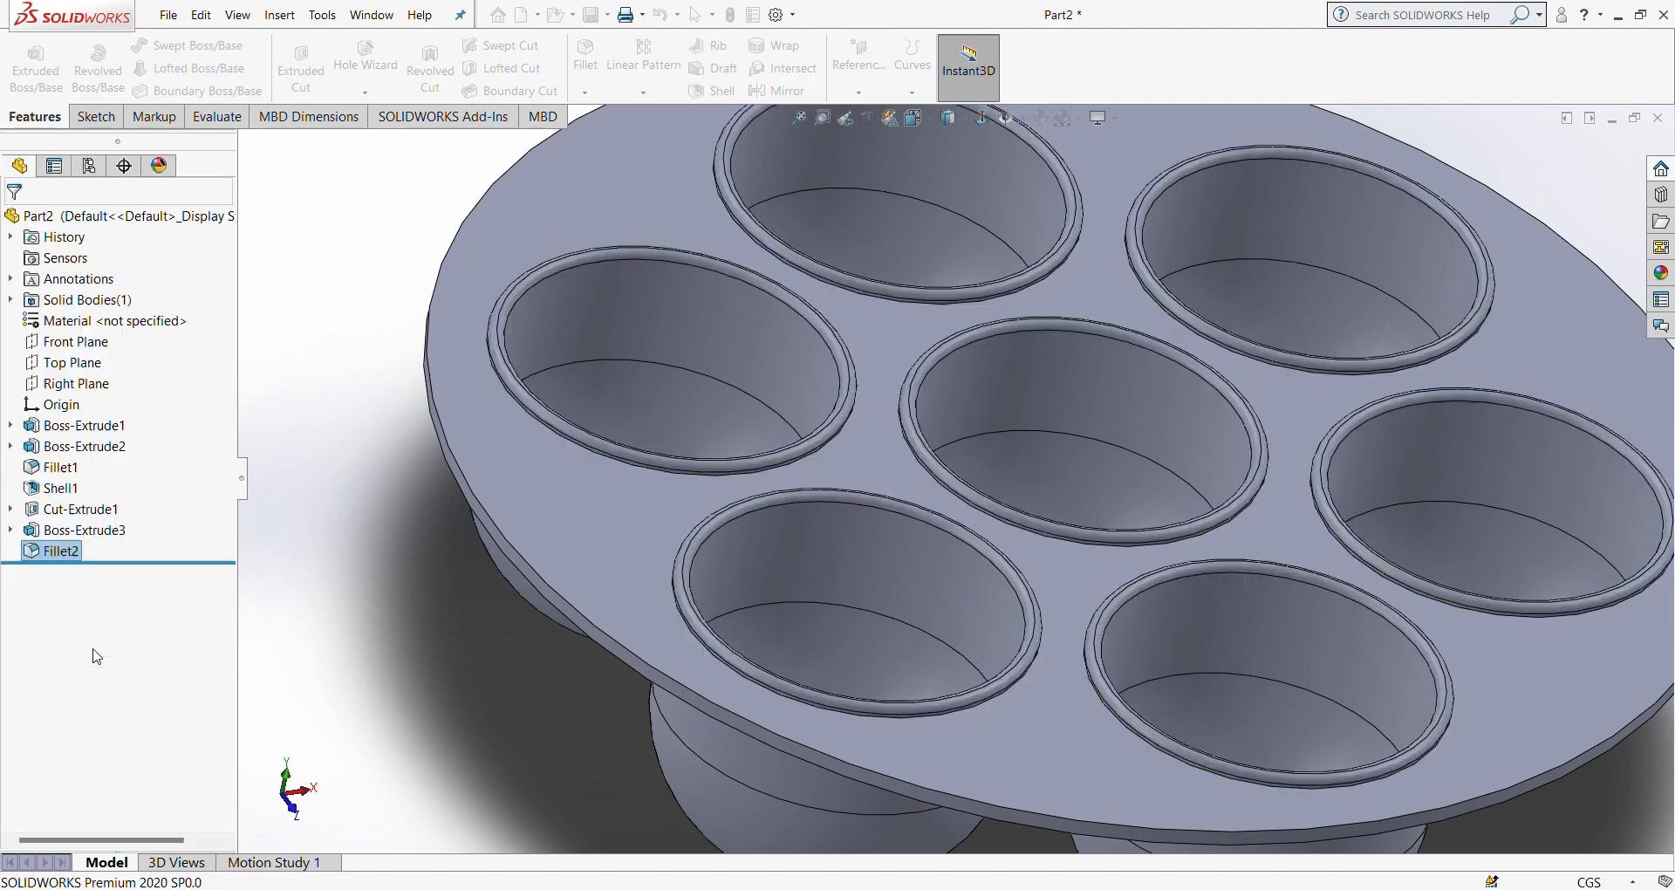
pyautogui.press('Return')
# Step: Start a sketch on the tray's flat underside and view it face-on
pyautogui.scroll(3, 907, 558)
pyautogui.moveTo(873, 667); pyautogui.dragTo(1156, 610, button='middle')
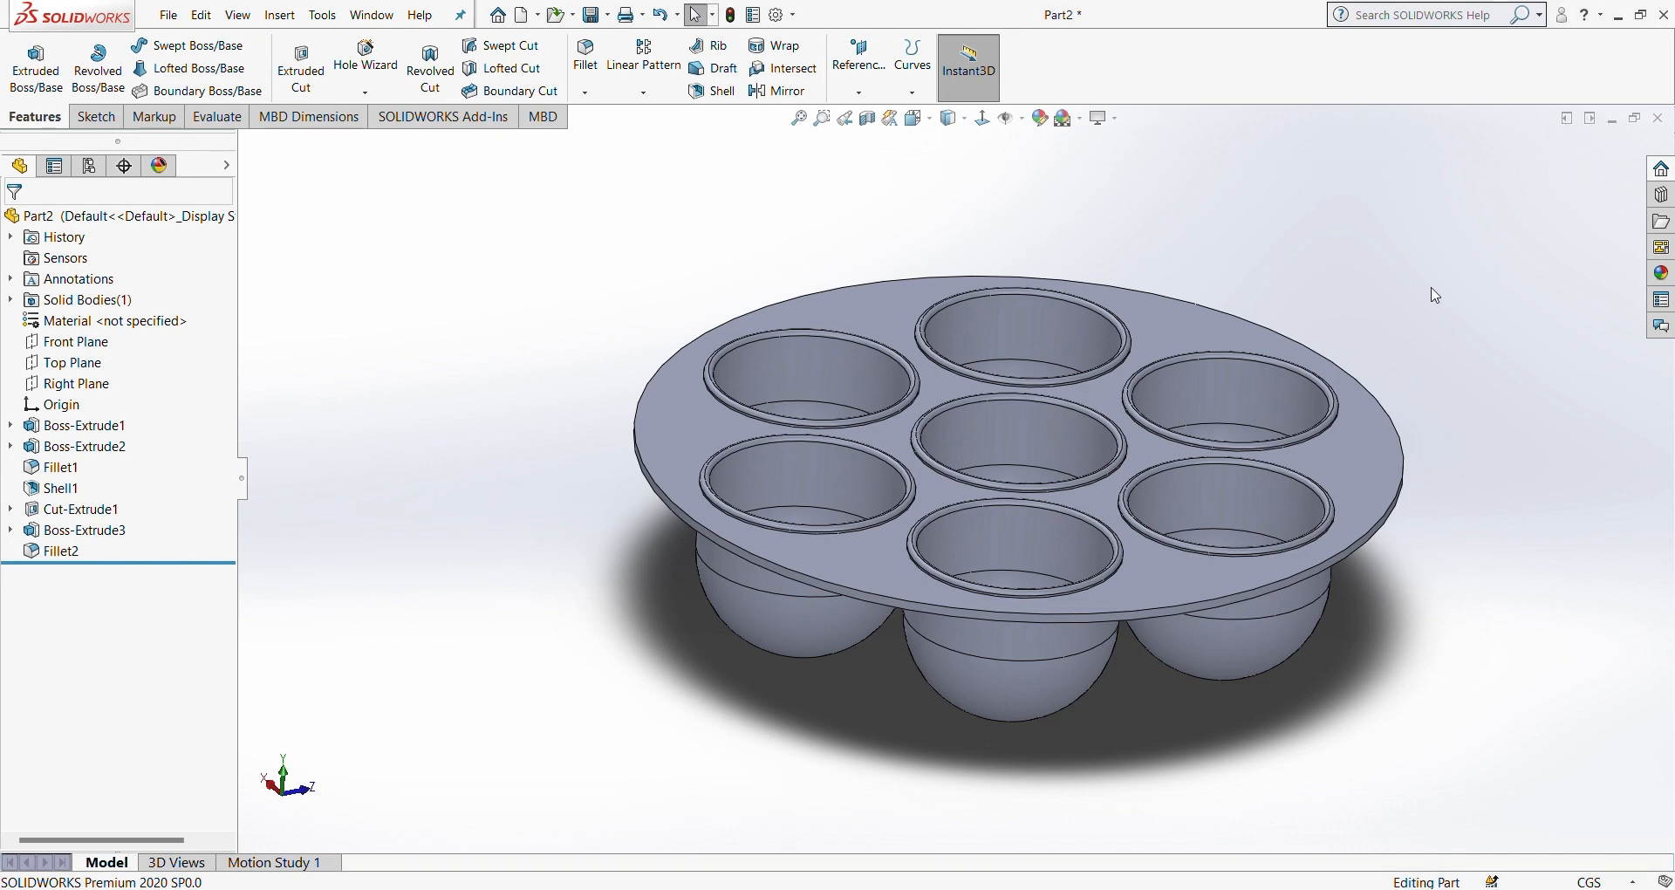
pyautogui.moveTo(1324, 649)
pyautogui.mouseDown(button='middle')
pyautogui.moveTo(1329, 352)
pyautogui.moveTo(1304, 109)
pyautogui.mouseUp(button='middle')
pyautogui.press('f')
pyautogui.click(1049, 295)
pyautogui.click(1118, 256)
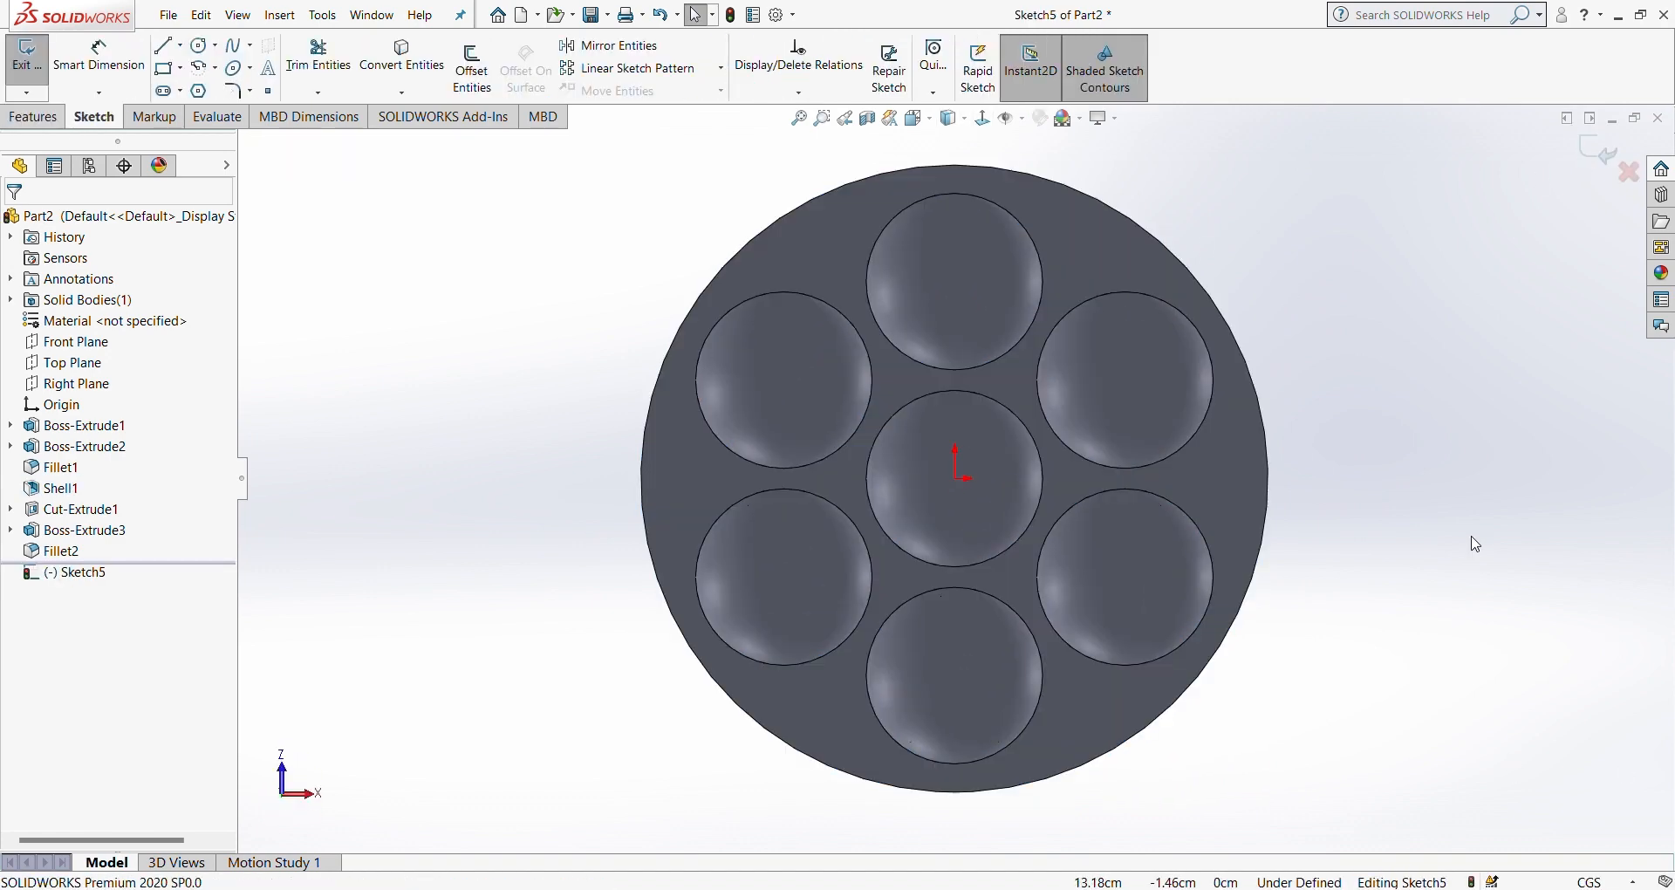
# Step: Sketch a narrow center rectangle bridging the central pocket and the pocket above it, with its centre vertically aligned to the origin
pyautogui.click(163, 70)
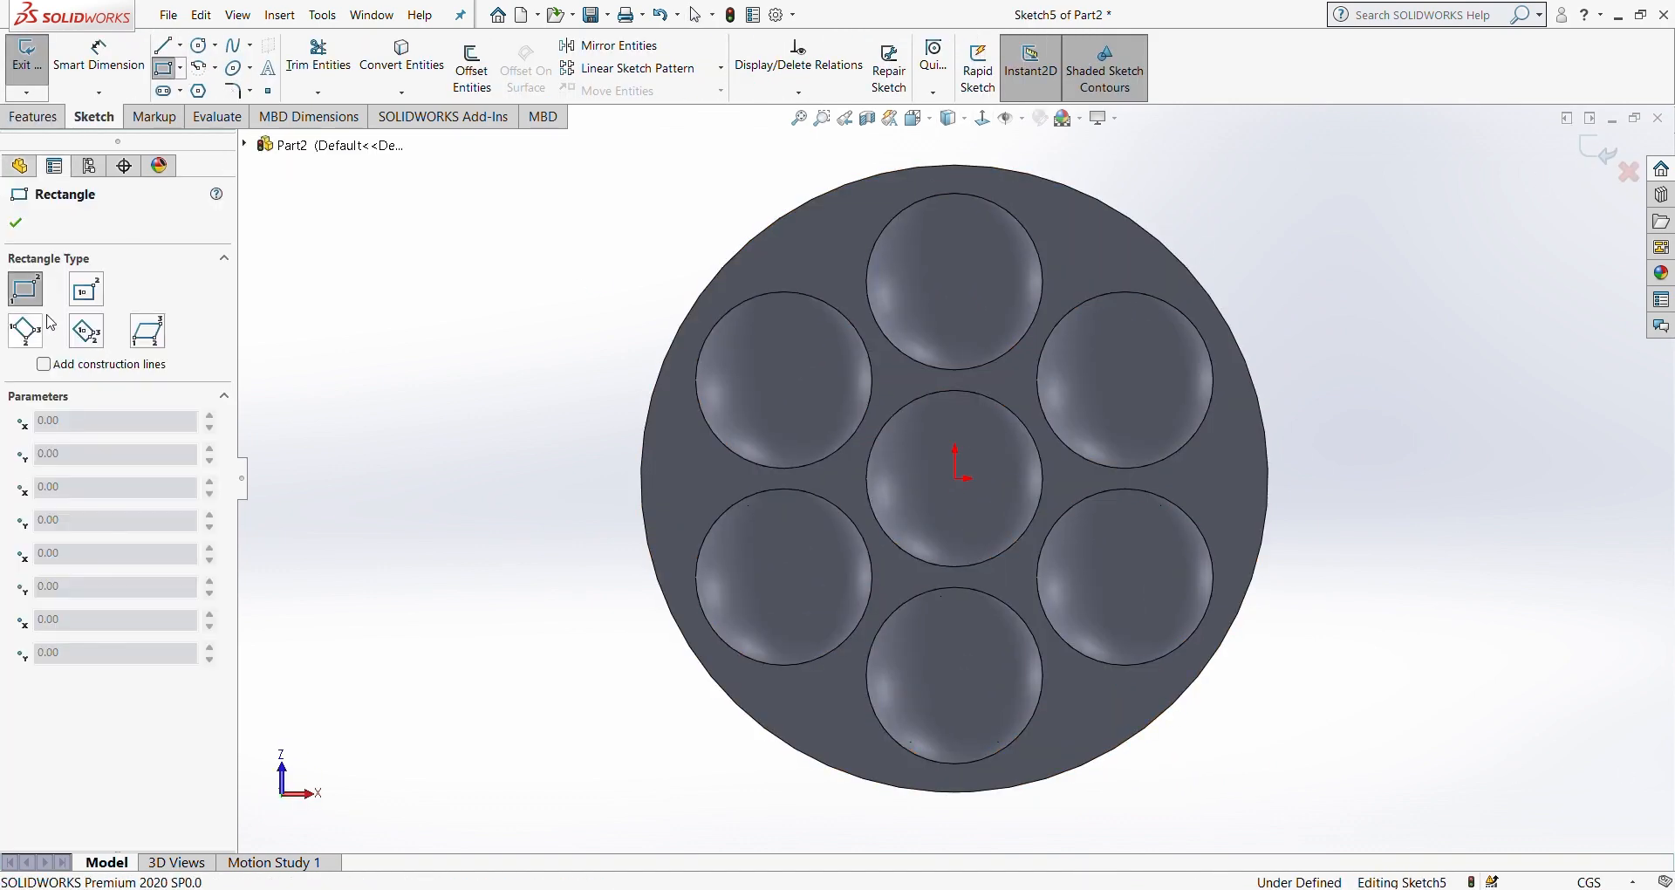
pyautogui.click(87, 290)
pyautogui.scroll(-4, 975, 422)
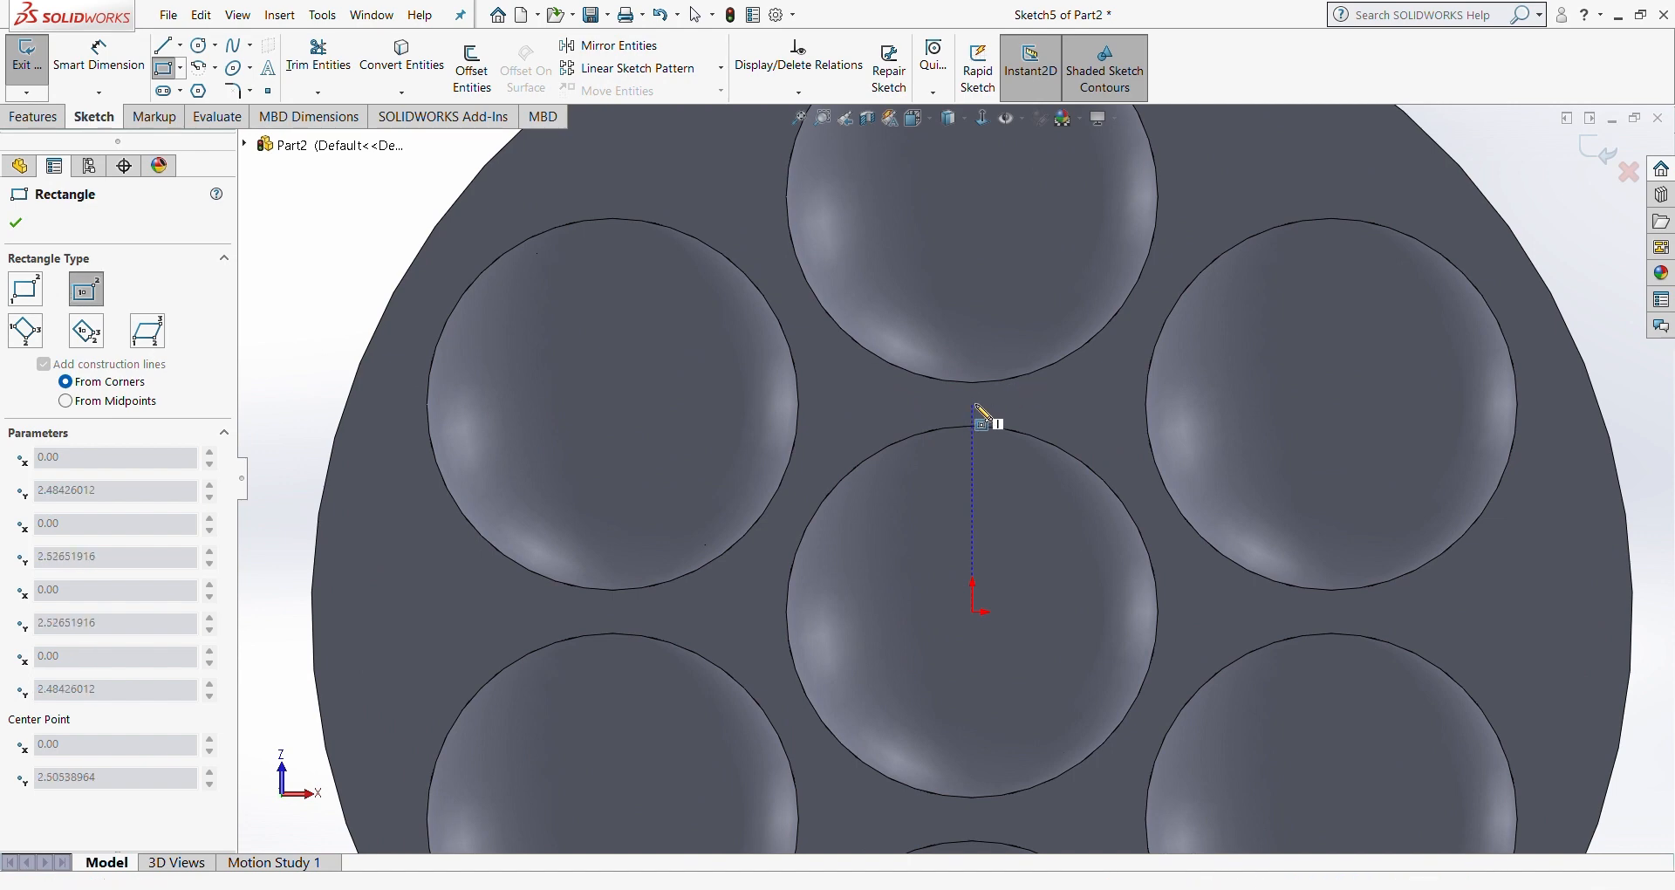
pyautogui.click(972, 408)
pyautogui.click(982, 439)
pyautogui.press('Escape')
pyautogui.scroll(-5, 1006, 425)
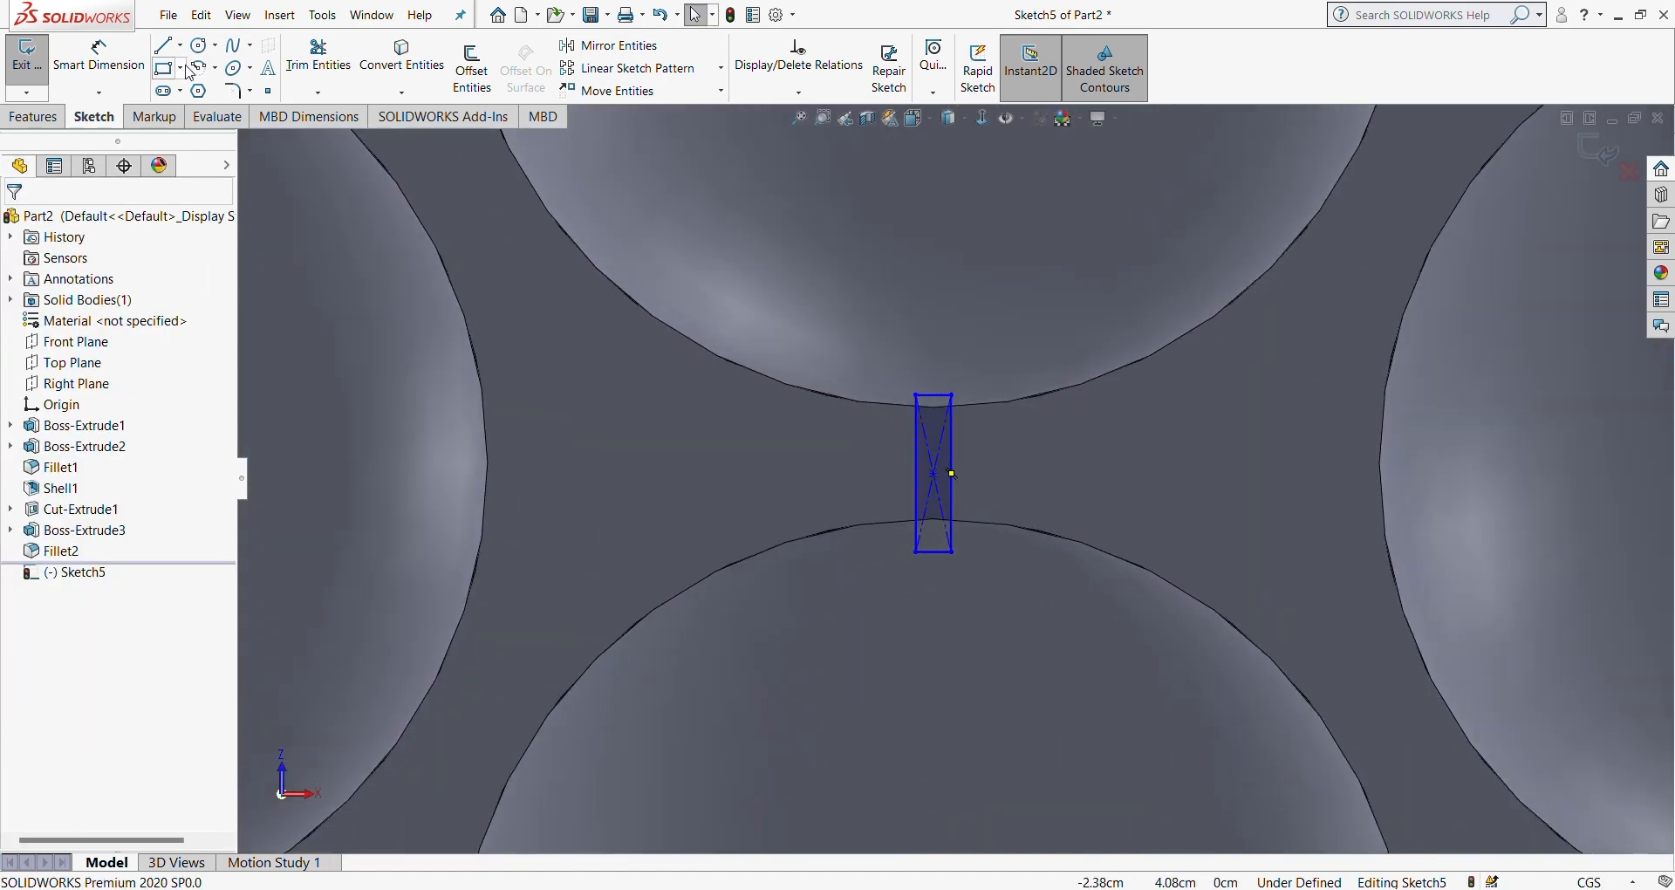
pyautogui.scroll(3, 947, 475)
pyautogui.click(945, 476)
pyautogui.keyDown('ctrl'); pyautogui.click(945, 727); pyautogui.keyUp('ctrl')
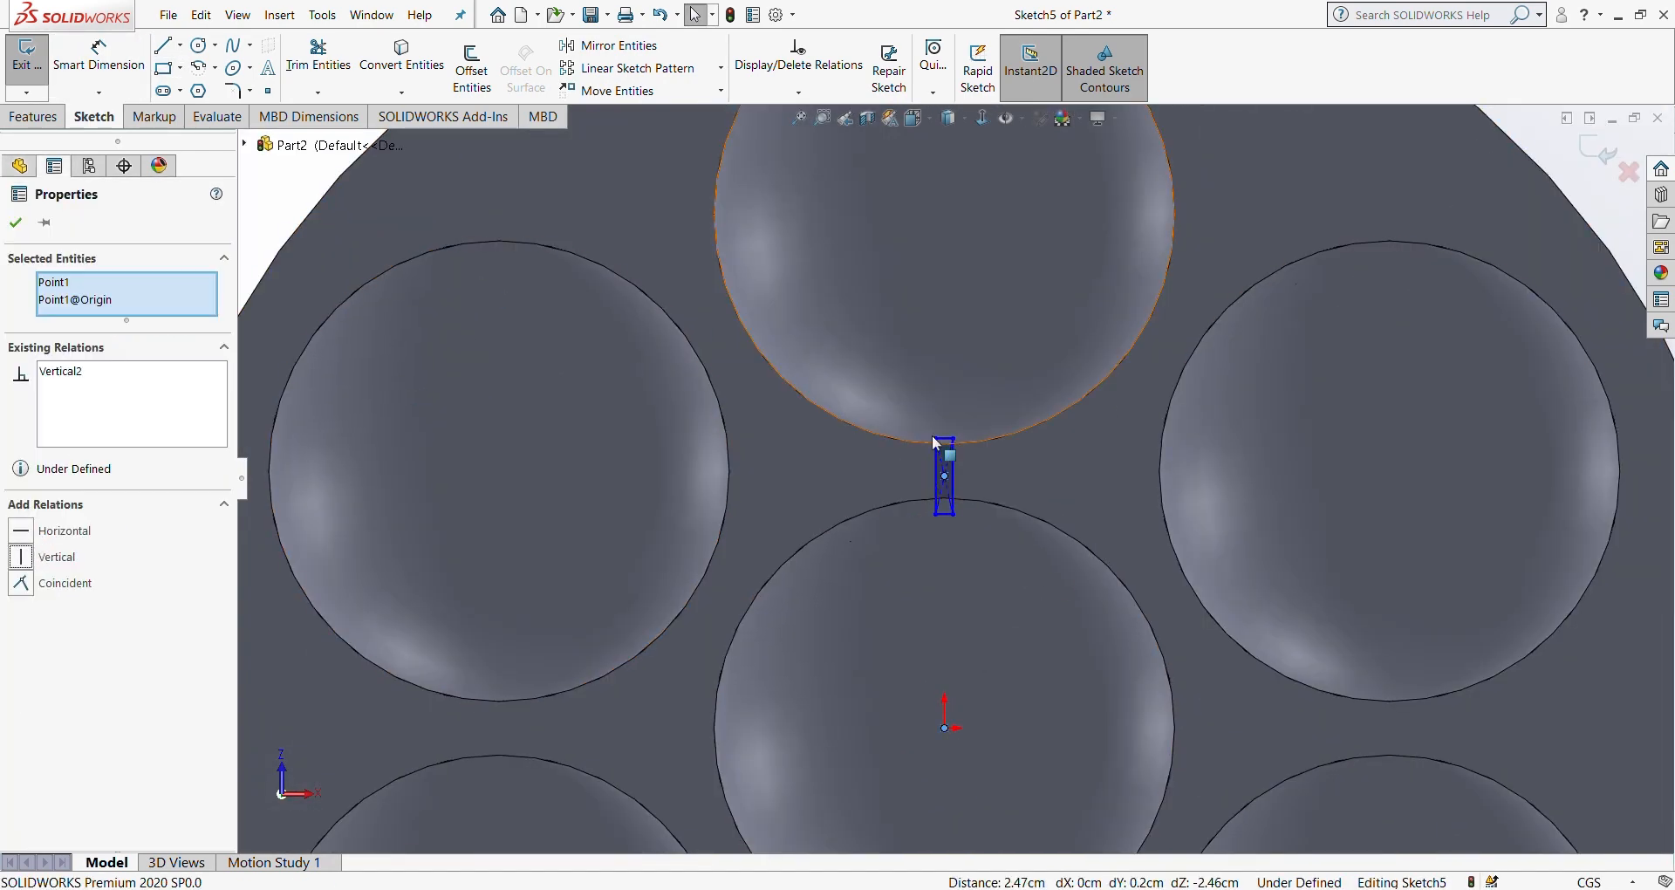
# Step: Dimension the rectangle 0.10 cm wide and 0.80 cm long, with its centre 2.50 cm from the origin
pyautogui.click(99, 57)
pyautogui.click(945, 438)
pyautogui.click(1005, 414)
pyautogui.write('0.1')
pyautogui.press('Return')
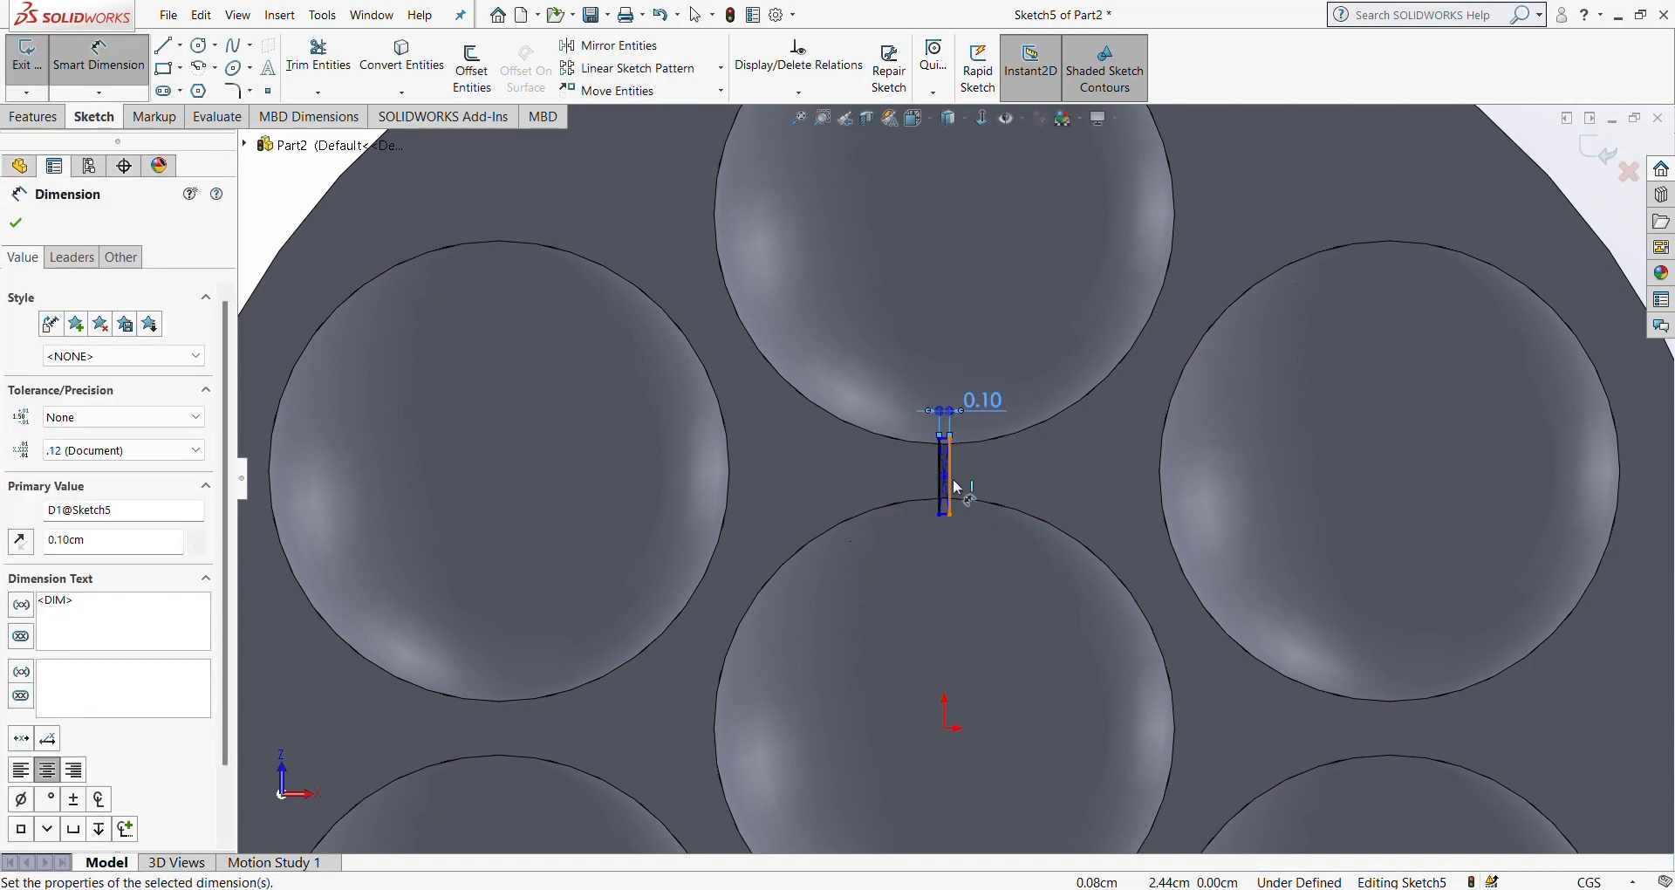
pyautogui.click(945, 474)
pyautogui.click(945, 726)
pyautogui.click(838, 630)
pyautogui.press('Return')
pyautogui.click(947, 471)
pyautogui.click(1005, 471)
pyautogui.press('Return')
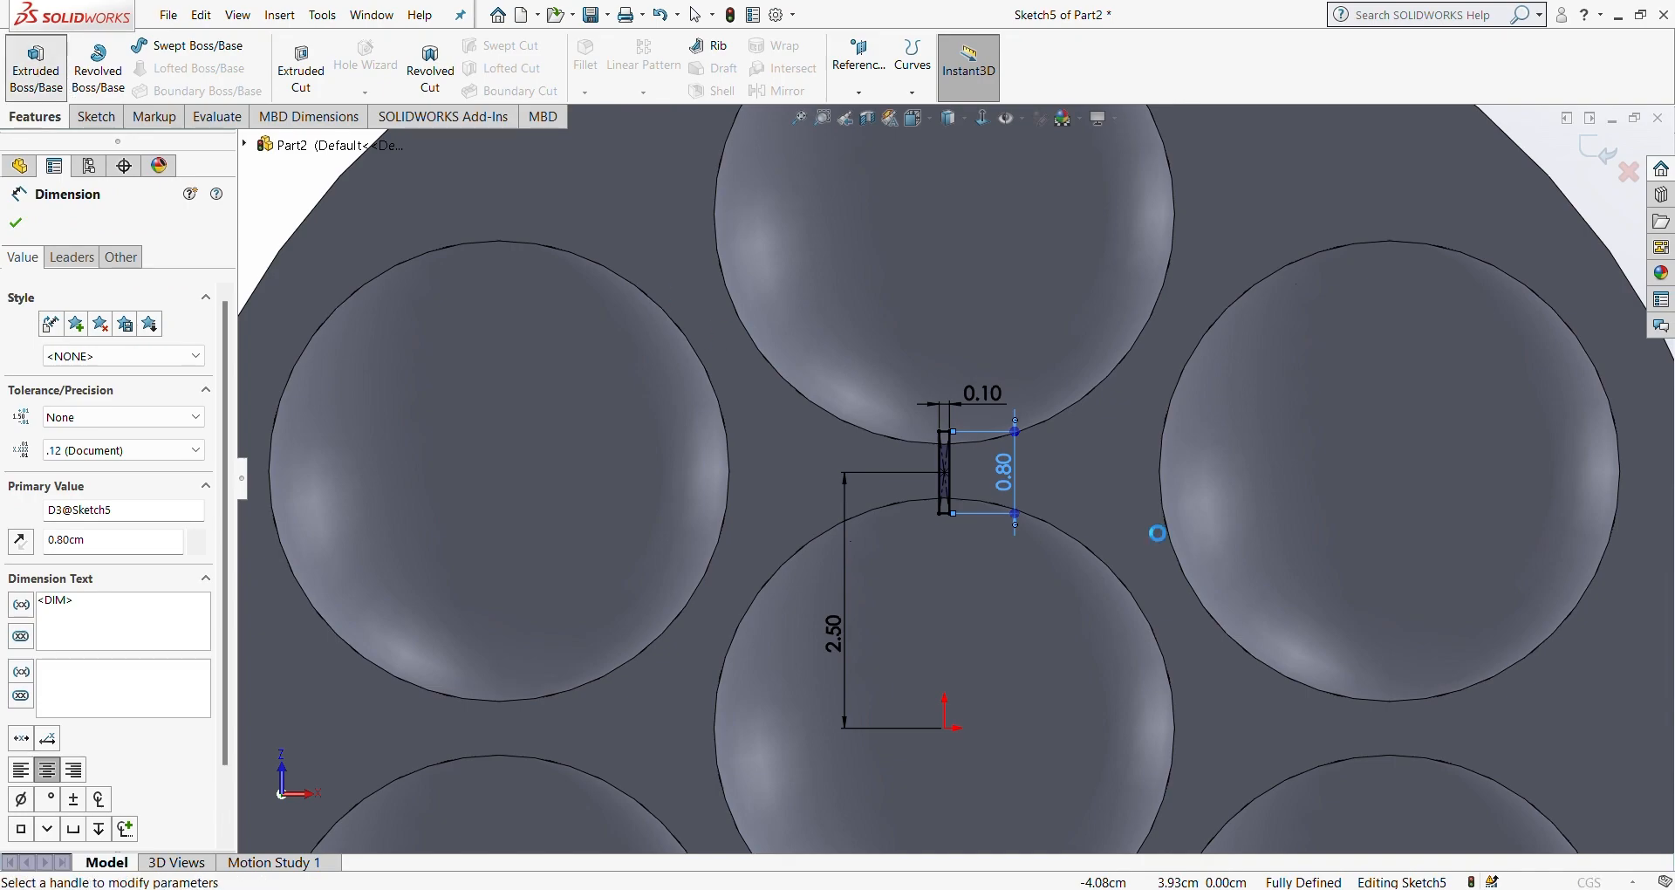
# Step: Extrude the rectangle as a boss to a blind depth of 1.15 cm, forming a rib between the two pockets
pyautogui.click(36, 61)
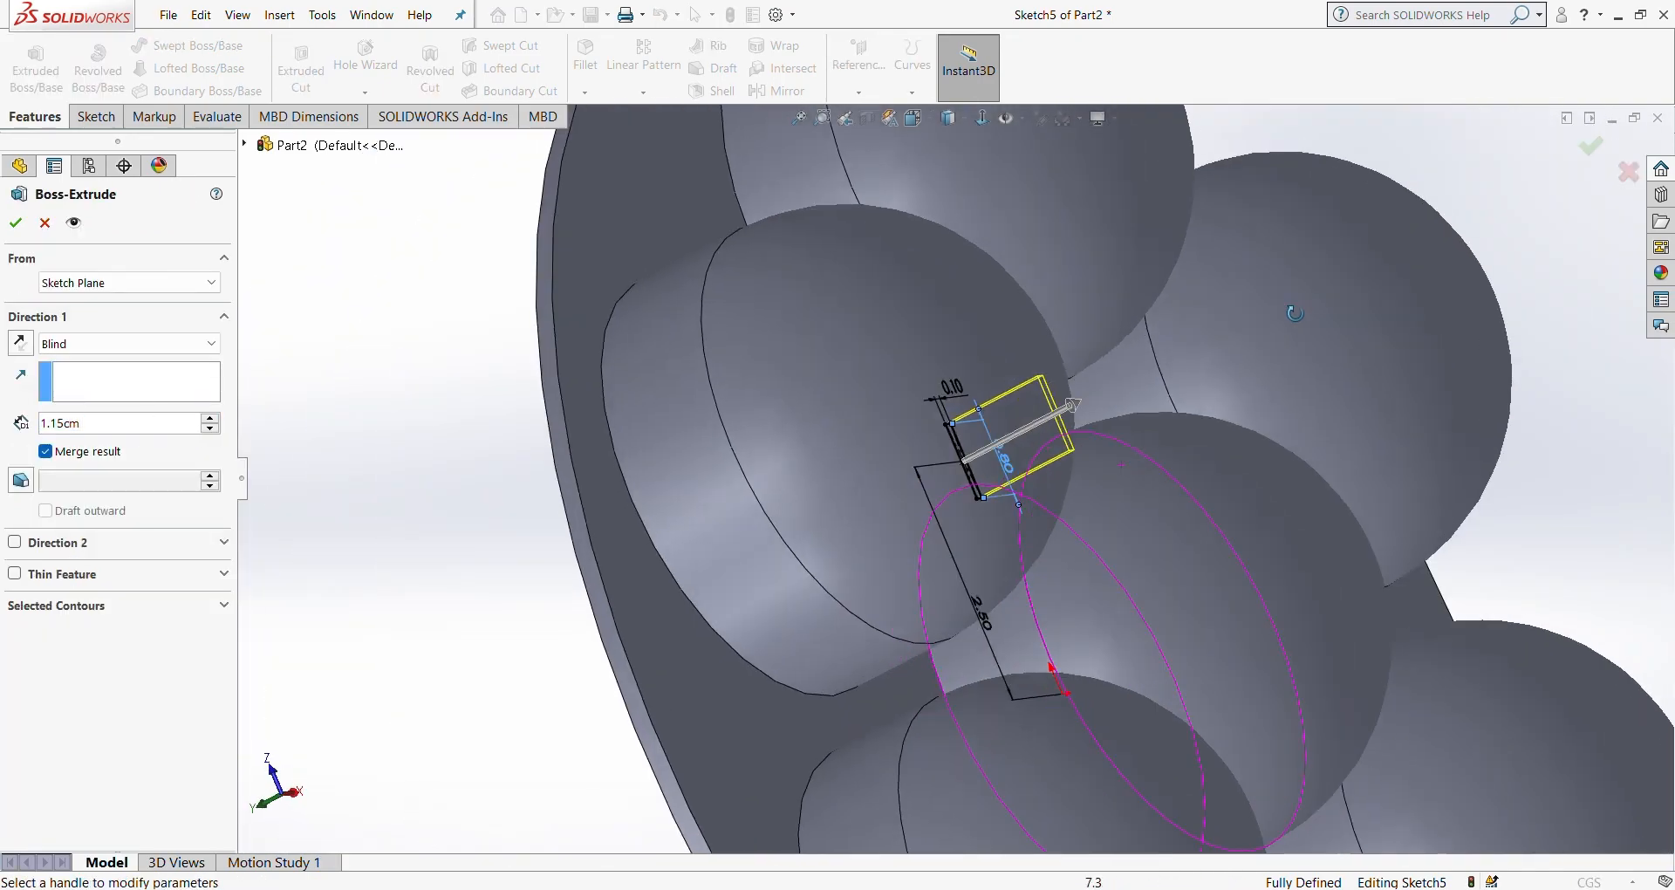
pyautogui.moveTo(1295, 314); pyautogui.dragTo(1160, 360, button='middle')
pyautogui.click(16, 223)
# Step: Set up a circular pattern around the tray's outer rim face, replacing the preselected shell with the rib as the patterned feature
pyautogui.moveTo(1075, 510); pyautogui.dragTo(1335, 283, button='middle')
pyautogui.scroll(1, 1335, 284)
pyautogui.click(643, 93)
pyautogui.click(677, 135)
pyautogui.click(878, 540)
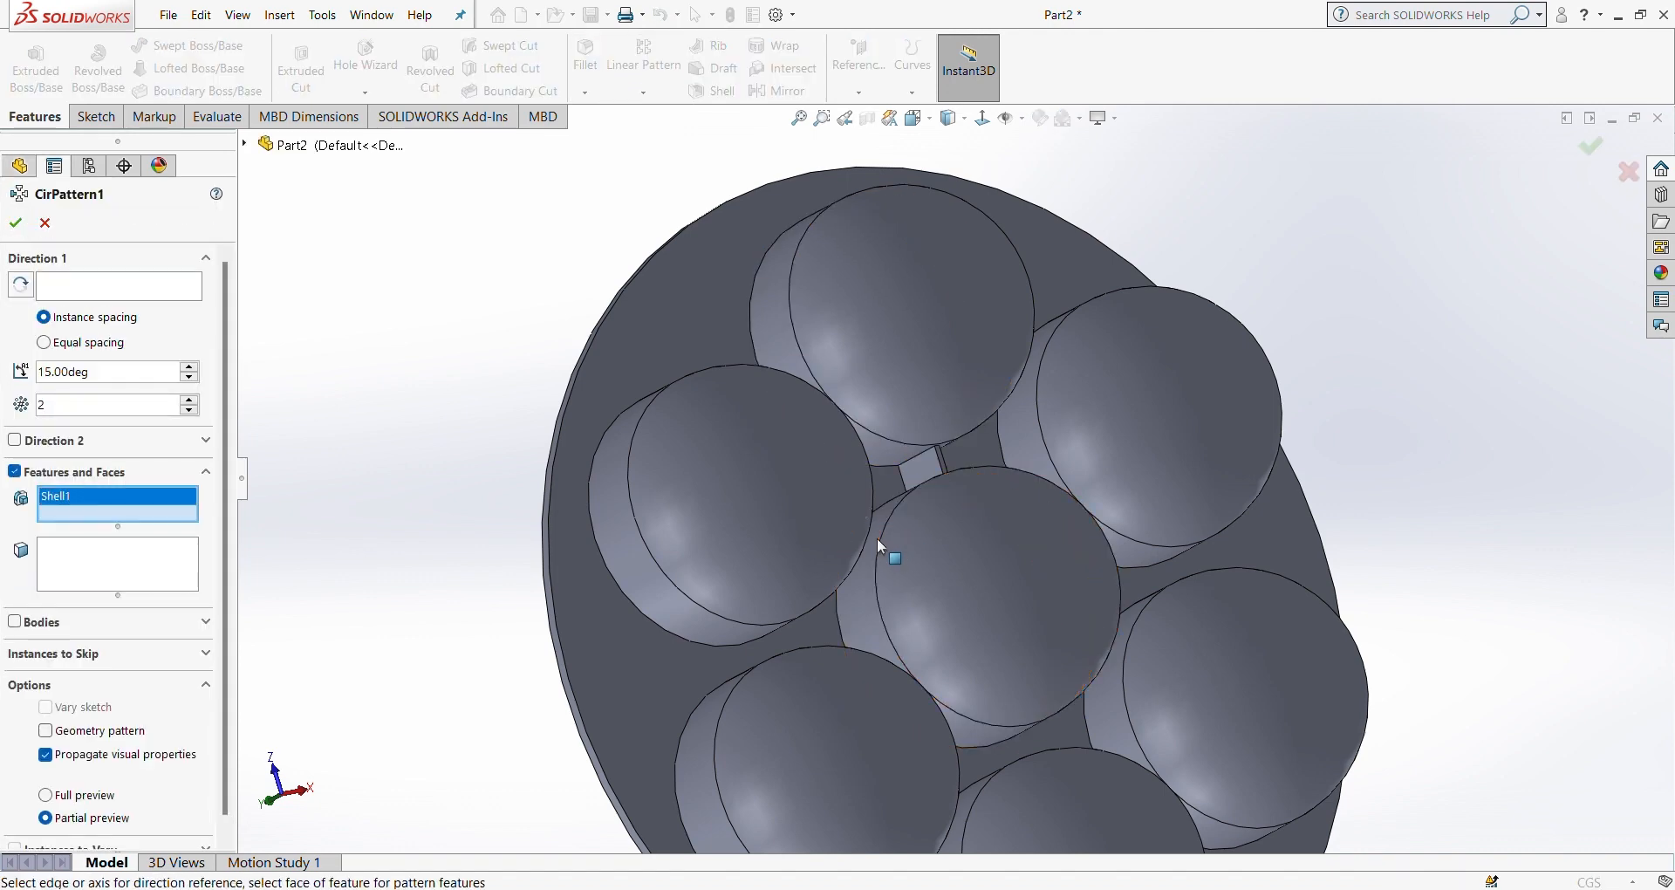
pyautogui.rightClick(113, 502)
pyautogui.click(115, 516)
pyautogui.click(119, 287)
pyautogui.click(555, 634)
pyautogui.click(109, 501)
pyautogui.click(920, 472)
# Step: Space the pattern equally over 360 degrees with six instances and create it
pyautogui.click(91, 343)
pyautogui.click(189, 400)
pyautogui.click(189, 399)
pyautogui.click(188, 400)
pyautogui.click(188, 400)
pyautogui.moveTo(541, 677); pyautogui.dragTo(673, 648, button='middle')
pyautogui.rightClick(677, 646)
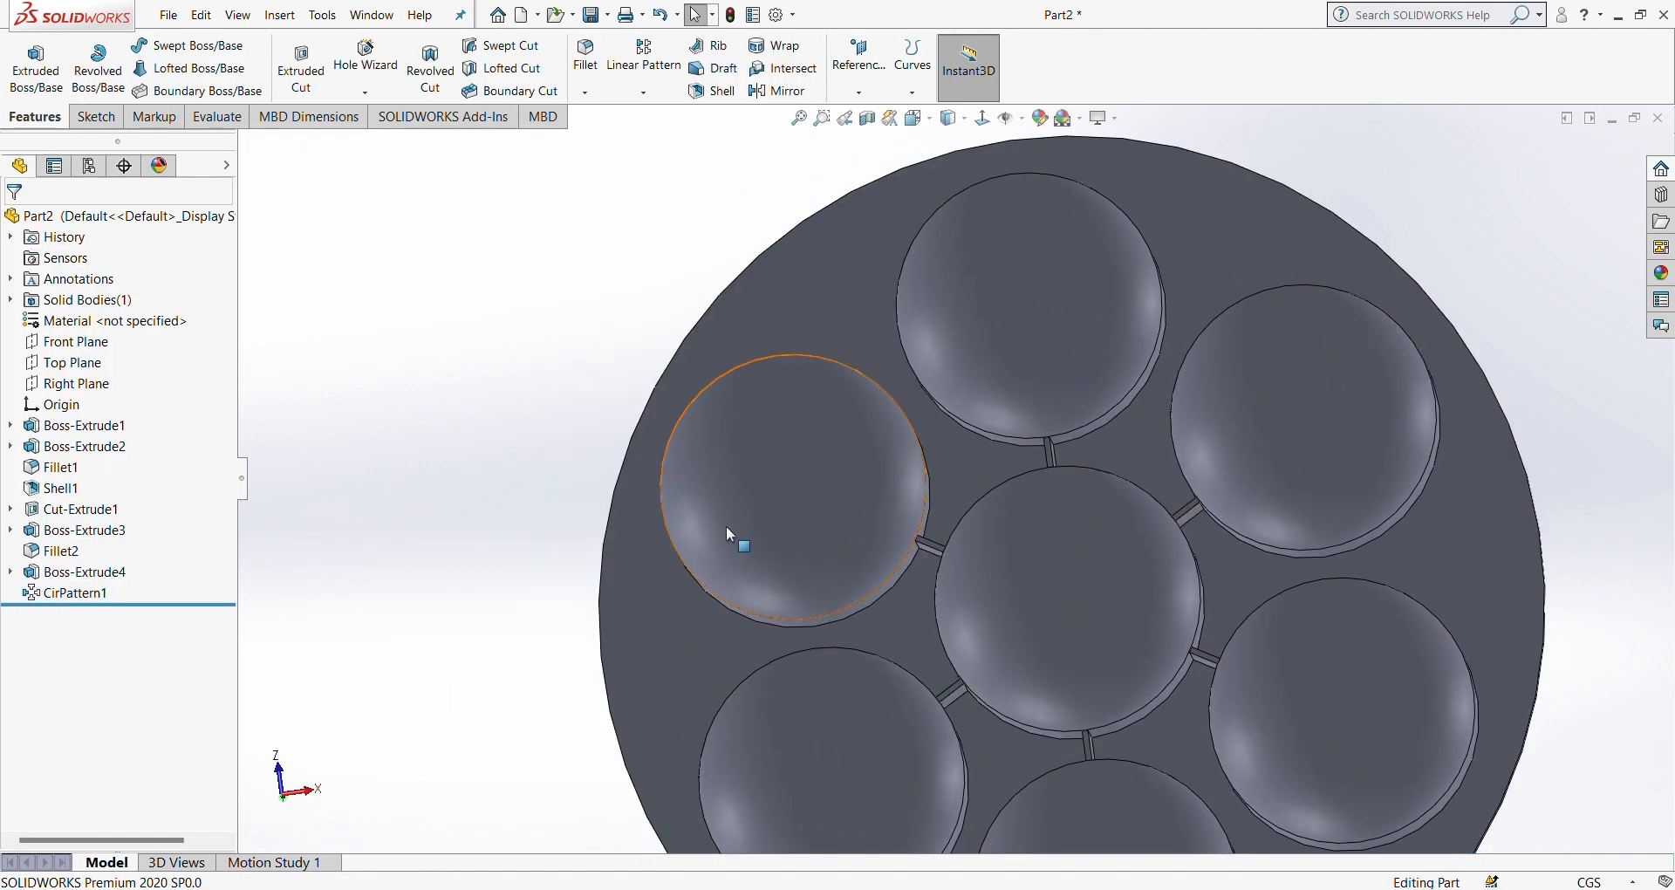
# Step: Start a sketch on the rib's broad side face, viewed face-on with hidden lines visible
pyautogui.moveTo(726, 525); pyautogui.dragTo(887, 487, button='middle')
pyautogui.click(898, 443)
pyautogui.click(929, 401)
pyautogui.click(982, 118)
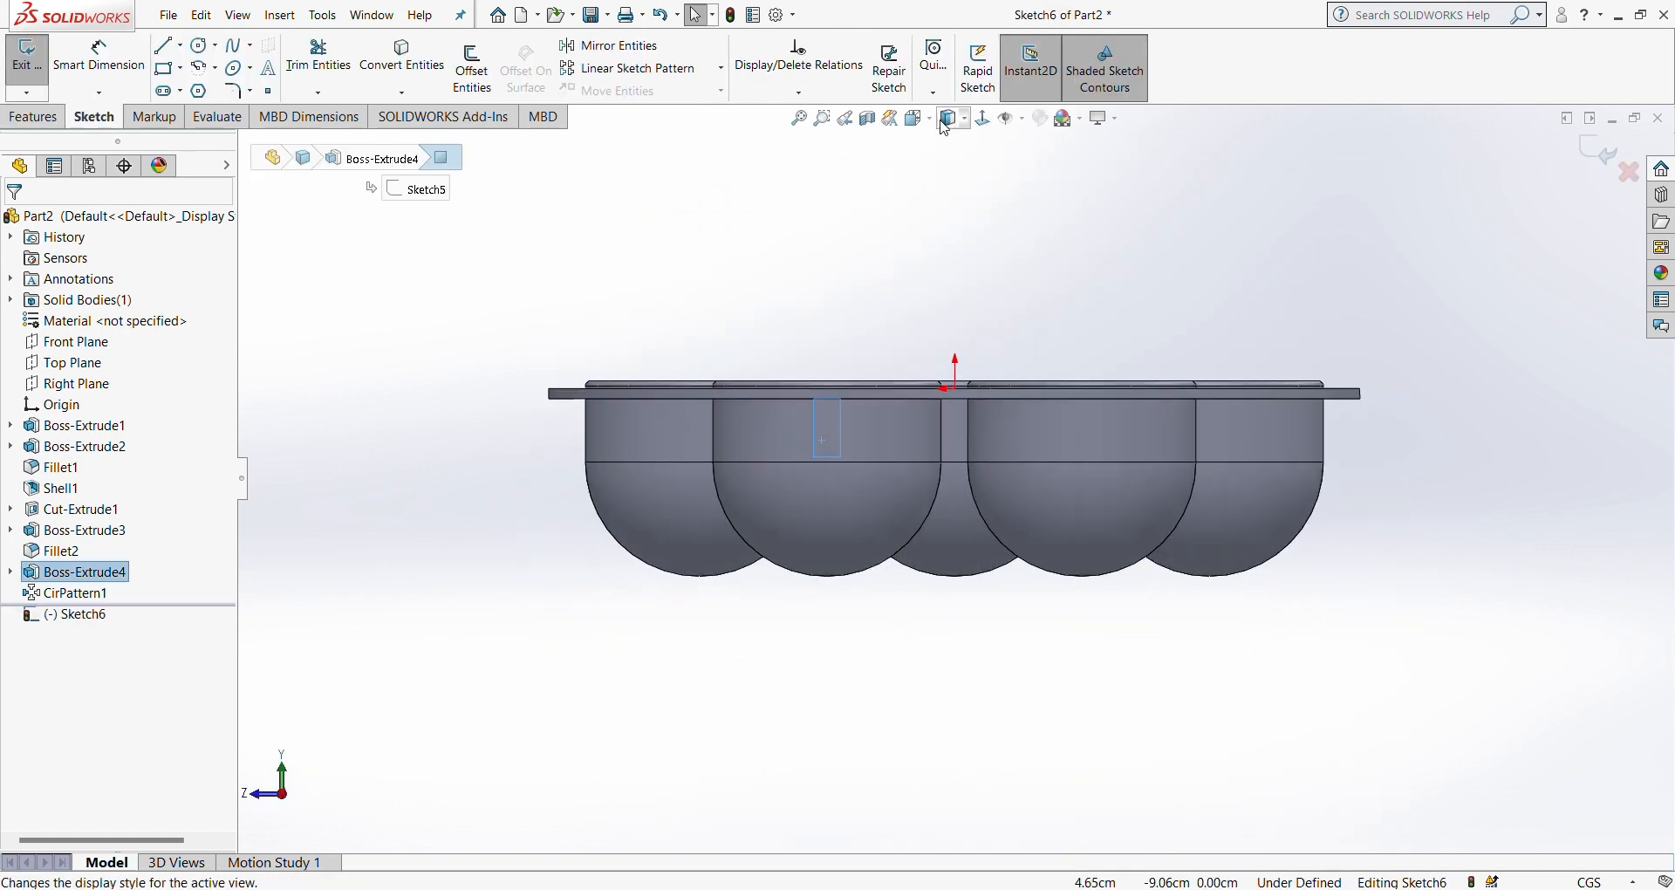
pyautogui.click(947, 120)
pyautogui.click(950, 211)
# Step: Leave the sketch and roll the feature history back to just before the circular pattern
pyautogui.scroll(-8, 802, 464)
pyautogui.click(88, 594)
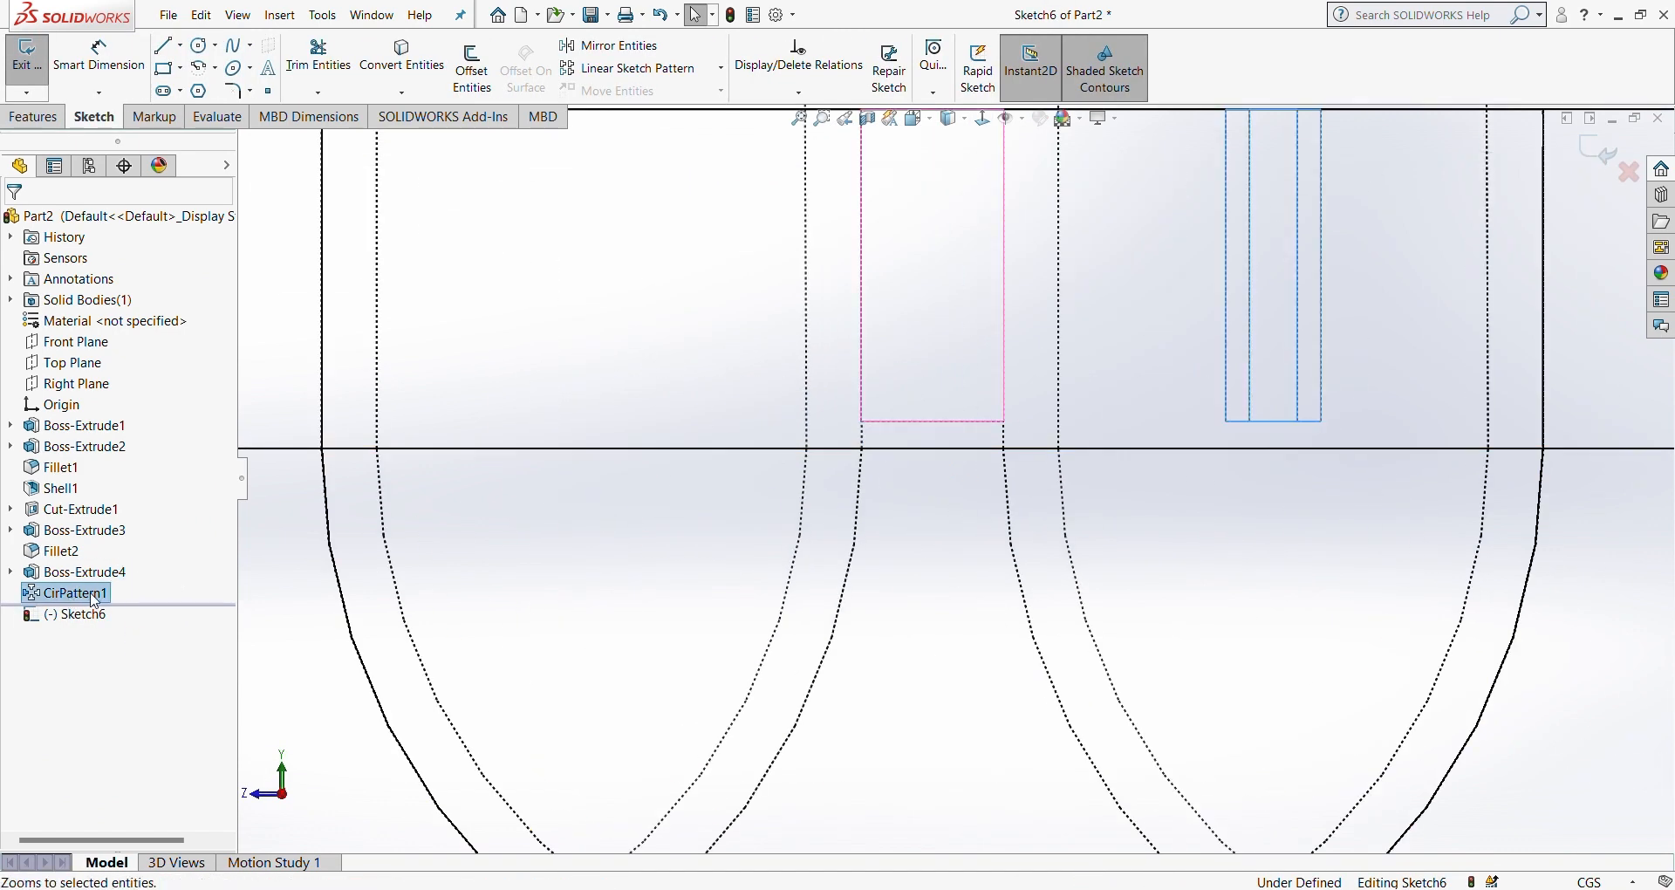
pyautogui.click(1592, 150)
pyautogui.moveTo(174, 604); pyautogui.dragTo(176, 577)
# Step: Start a new sketch on the side face of the original rib and view it face-on
pyautogui.click(943, 422)
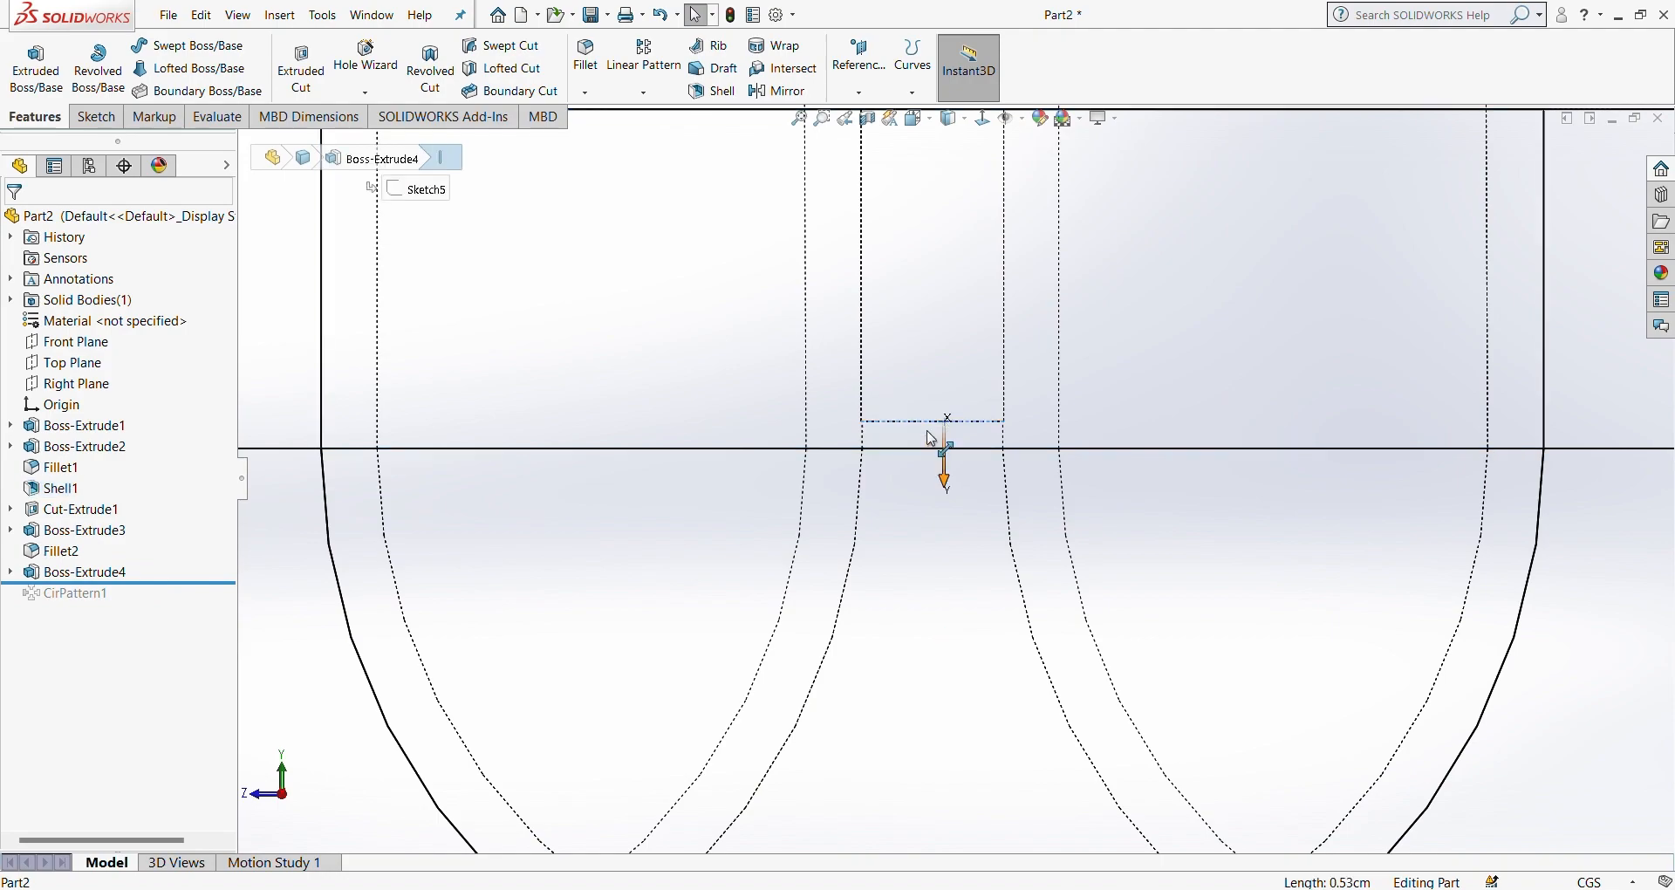
pyautogui.click(927, 384)
pyautogui.scroll(8, 923, 419)
pyautogui.moveTo(899, 599); pyautogui.dragTo(927, 454, button='middle')
pyautogui.click(960, 463)
pyautogui.click(955, 445)
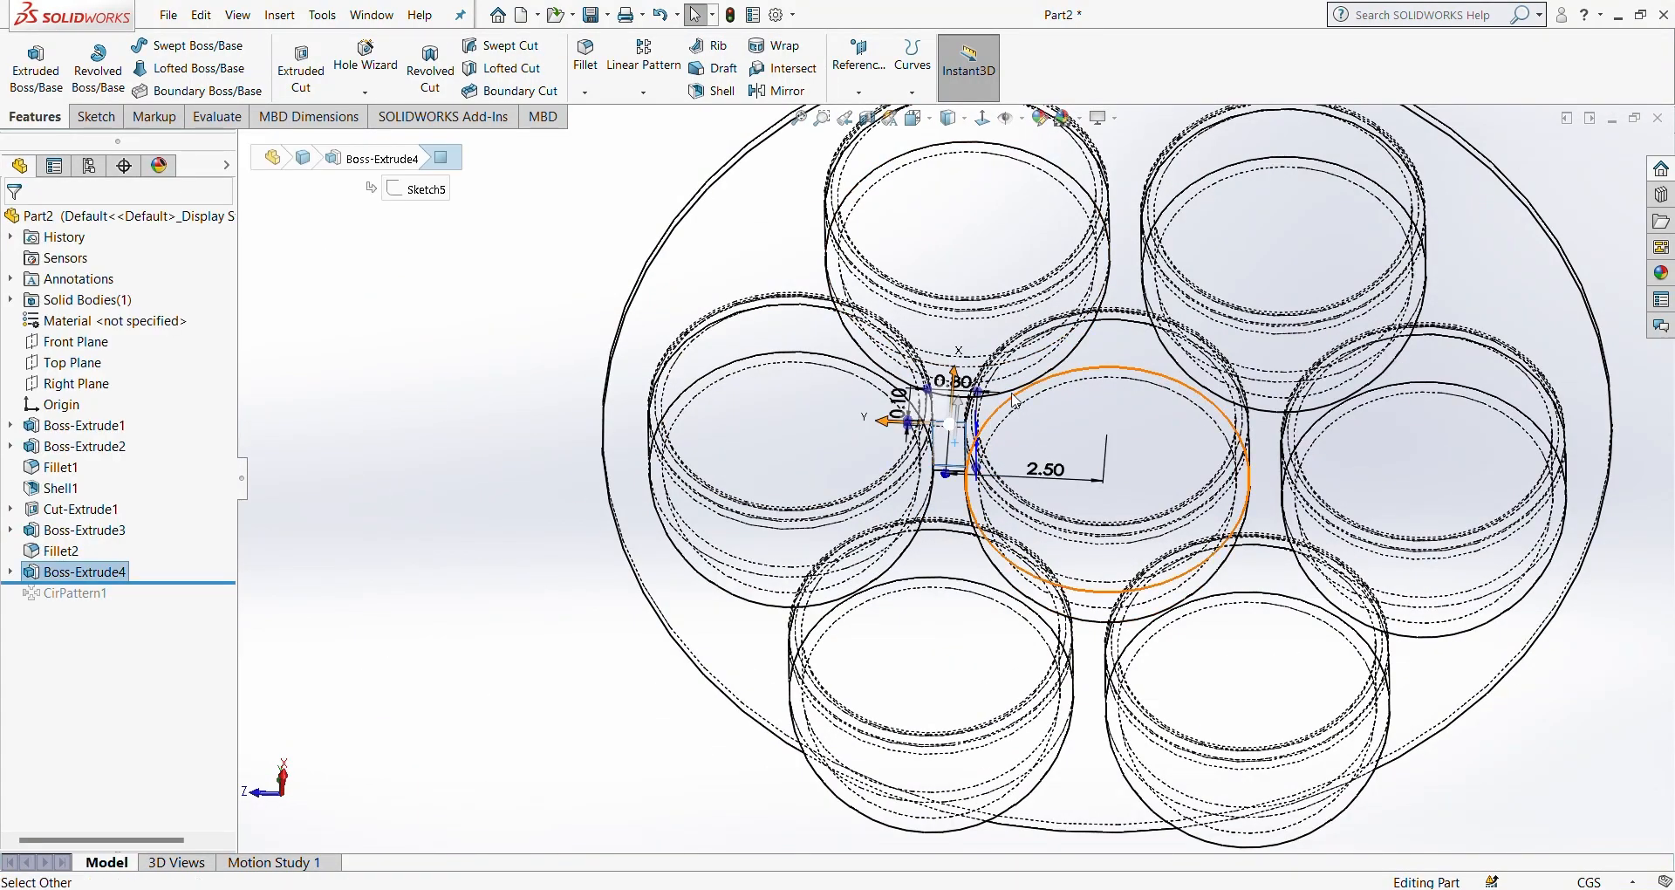
pyautogui.click(1010, 401)
pyautogui.scroll(-8, 812, 462)
# Step: Sketch a three-point arc across the rib's free end and close the profile with straight lines beyond that end
pyautogui.click(198, 69)
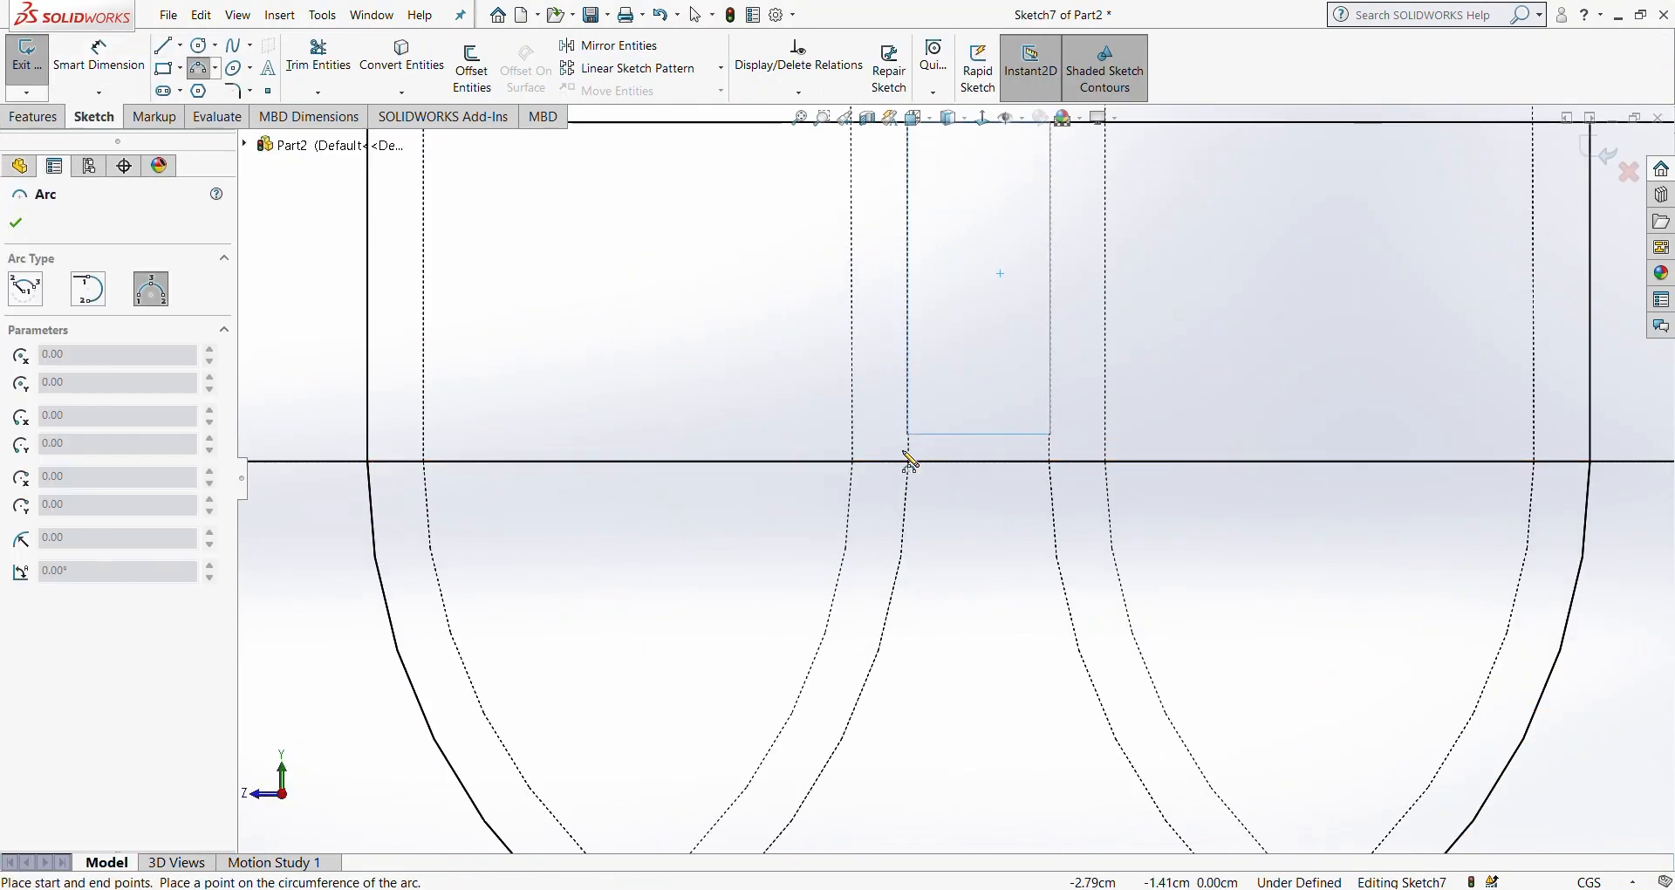
pyautogui.click(1003, 425)
pyautogui.press('l')
pyautogui.click(888, 442)
pyautogui.click(888, 490)
pyautogui.click(1064, 490)
pyautogui.press('Escape')
pyautogui.moveTo(1066, 491); pyautogui.dragTo(1011, 464)
# Step: Cut-extrude the arc profile to a blind depth of 0.25 cm and return the display to shaded with edges
pyautogui.click(33, 117)
pyautogui.click(301, 70)
pyautogui.moveTo(975, 520)
pyautogui.mouseDown(button='middle')
pyautogui.moveTo(970, 367)
pyautogui.moveTo(1028, 350)
pyautogui.moveTo(1052, 370)
pyautogui.mouseUp(button='middle')
pyautogui.click(950, 118)
pyautogui.click(949, 142)
pyautogui.scroll(4, 1047, 558)
pyautogui.scroll(-4, 1061, 592)
pyautogui.scroll(3, 1033, 453)
pyautogui.click(16, 223)
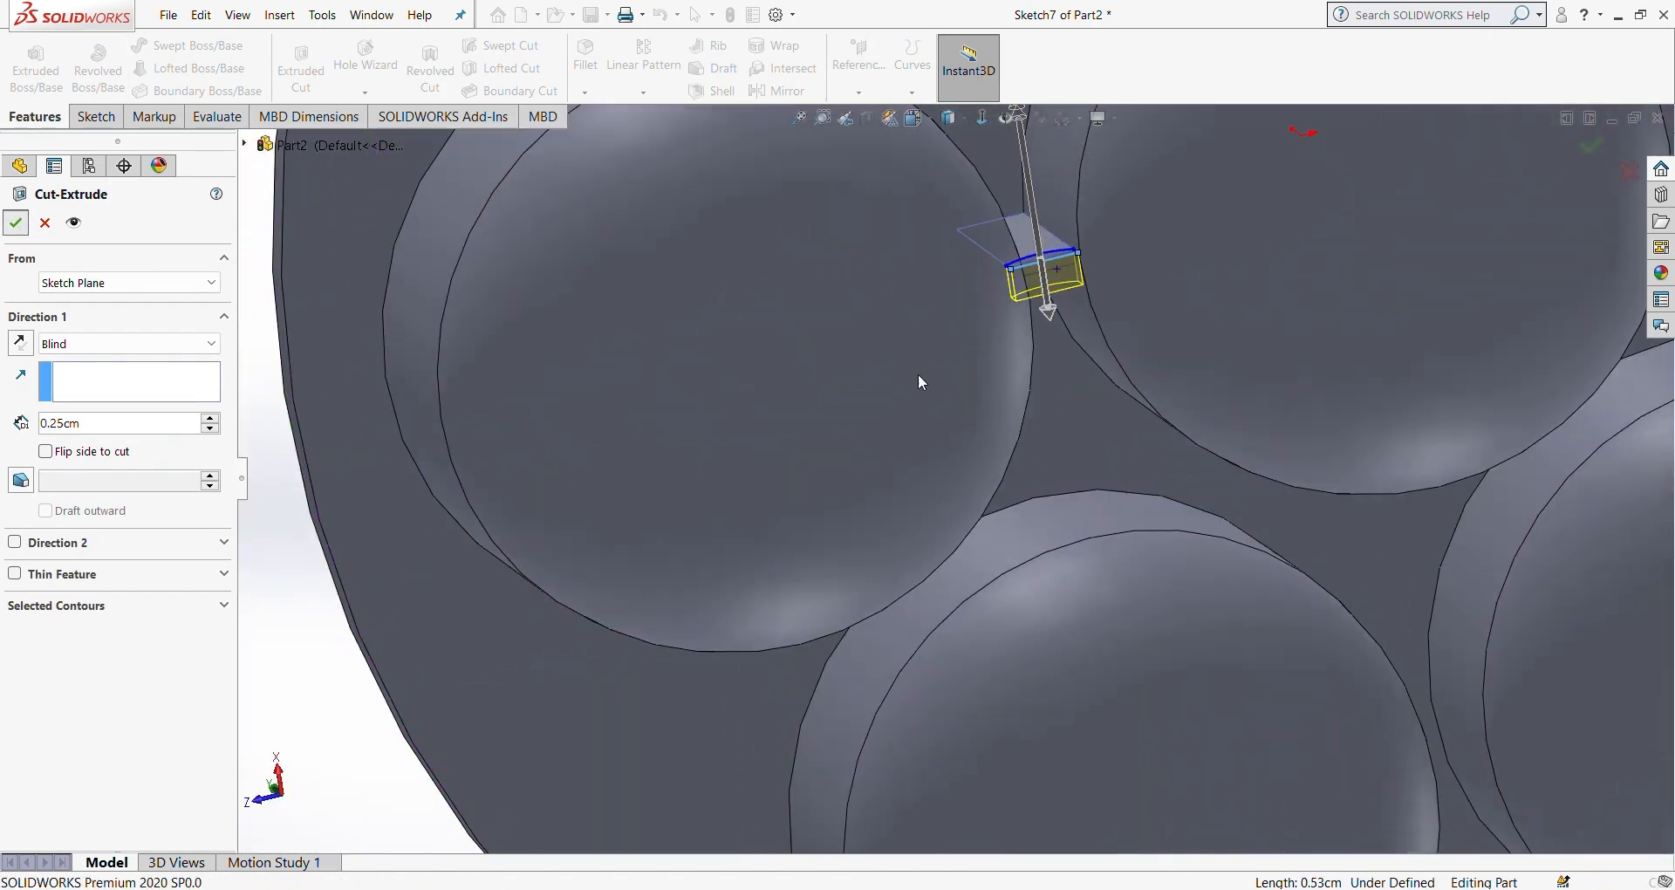
# Step: Fillet the two curved edges at the rib's free end with a 0.05 cm radius
pyautogui.scroll(3, 942, 454)
pyautogui.scroll(-4, 958, 403)
pyautogui.moveTo(958, 407); pyautogui.dragTo(827, 356, button='middle')
pyautogui.click(586, 56)
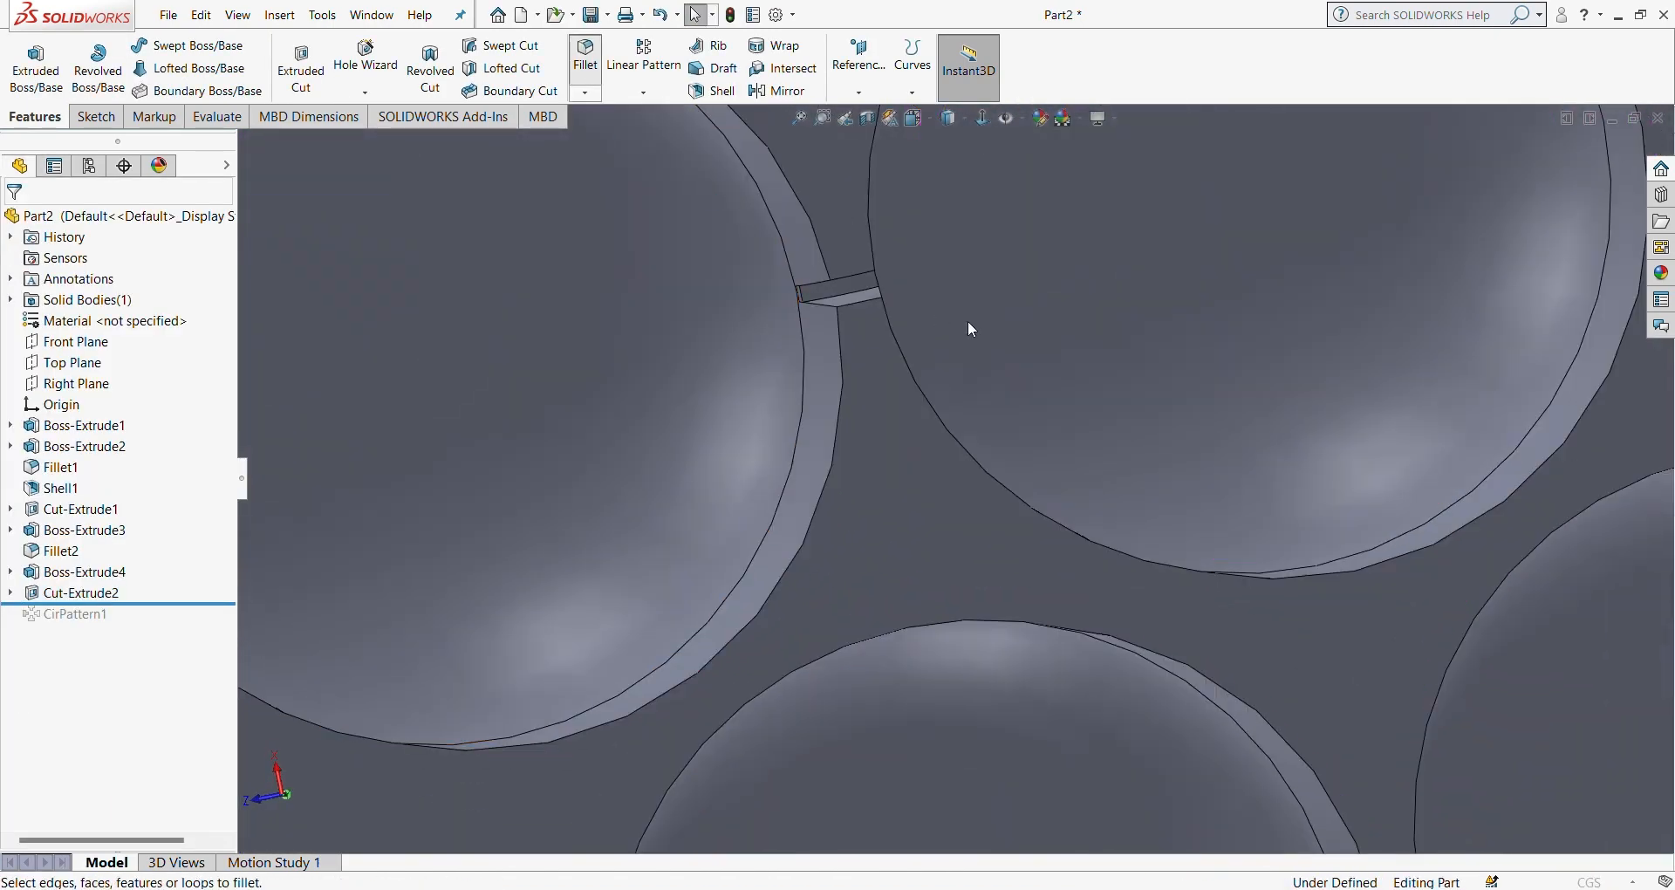
pyautogui.scroll(-3, 853, 304)
pyautogui.click(844, 298)
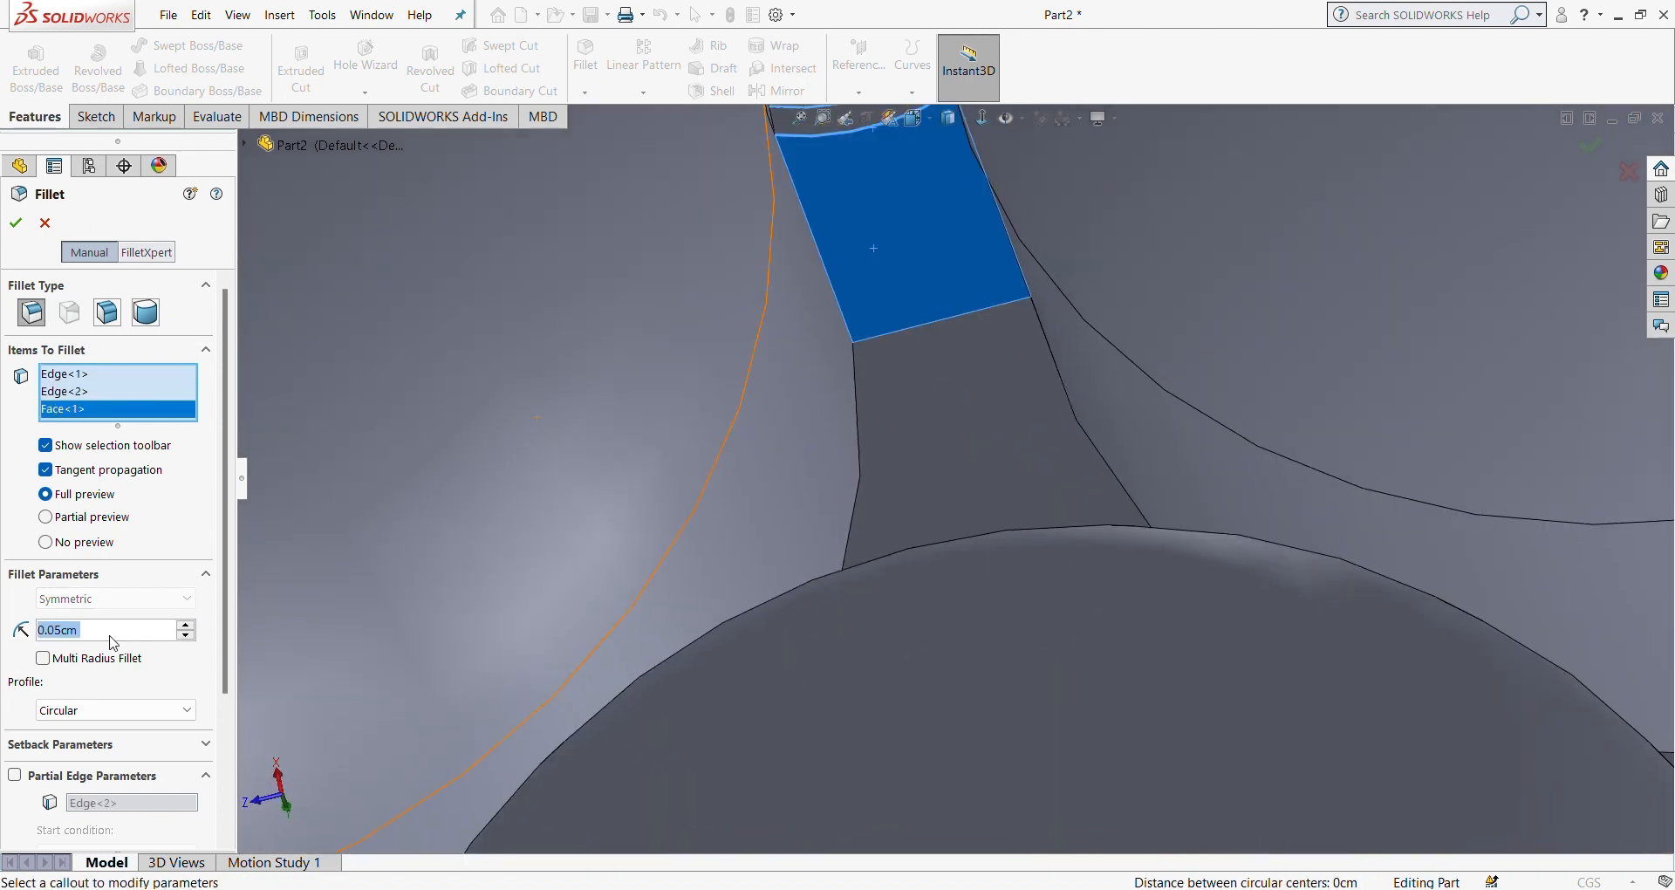
pyautogui.click(927, 237)
pyautogui.scroll(-1, 873, 288)
pyautogui.click(870, 374)
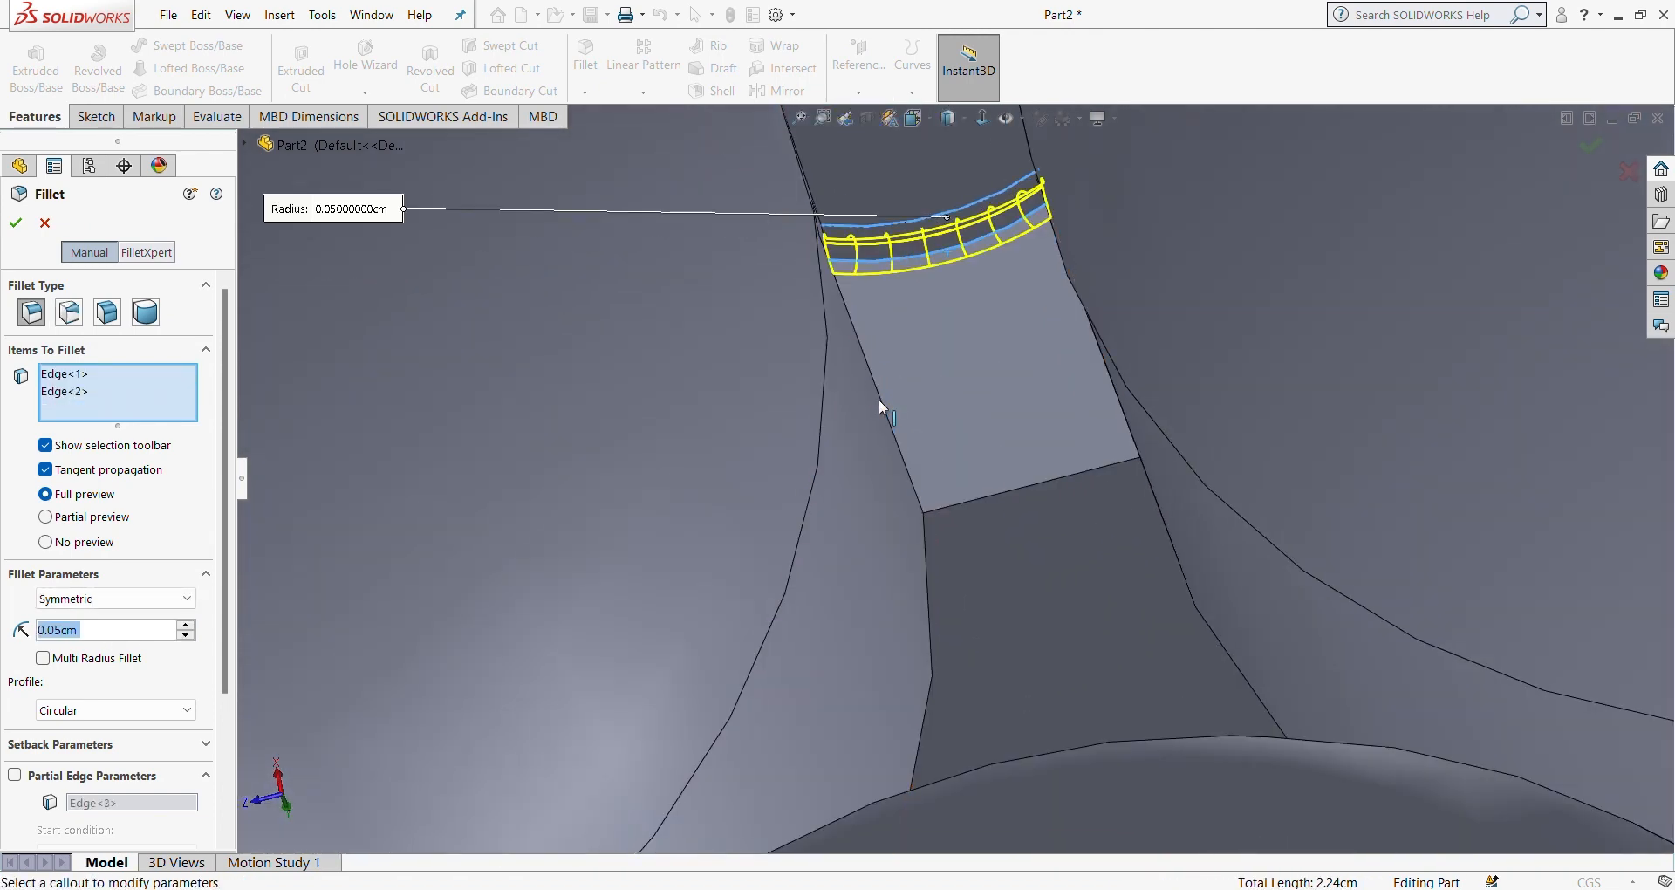
pyautogui.click(878, 400)
pyautogui.moveTo(878, 400); pyautogui.dragTo(899, 388, button='middle')
pyautogui.press('Return')
# Step: Edit the circular pattern to also include the rib's arc cut and its end fillet
pyautogui.scroll(-4, 1059, 207)
pyautogui.moveTo(1060, 207); pyautogui.dragTo(1036, 245, button='middle')
pyautogui.scroll(6, 933, 458)
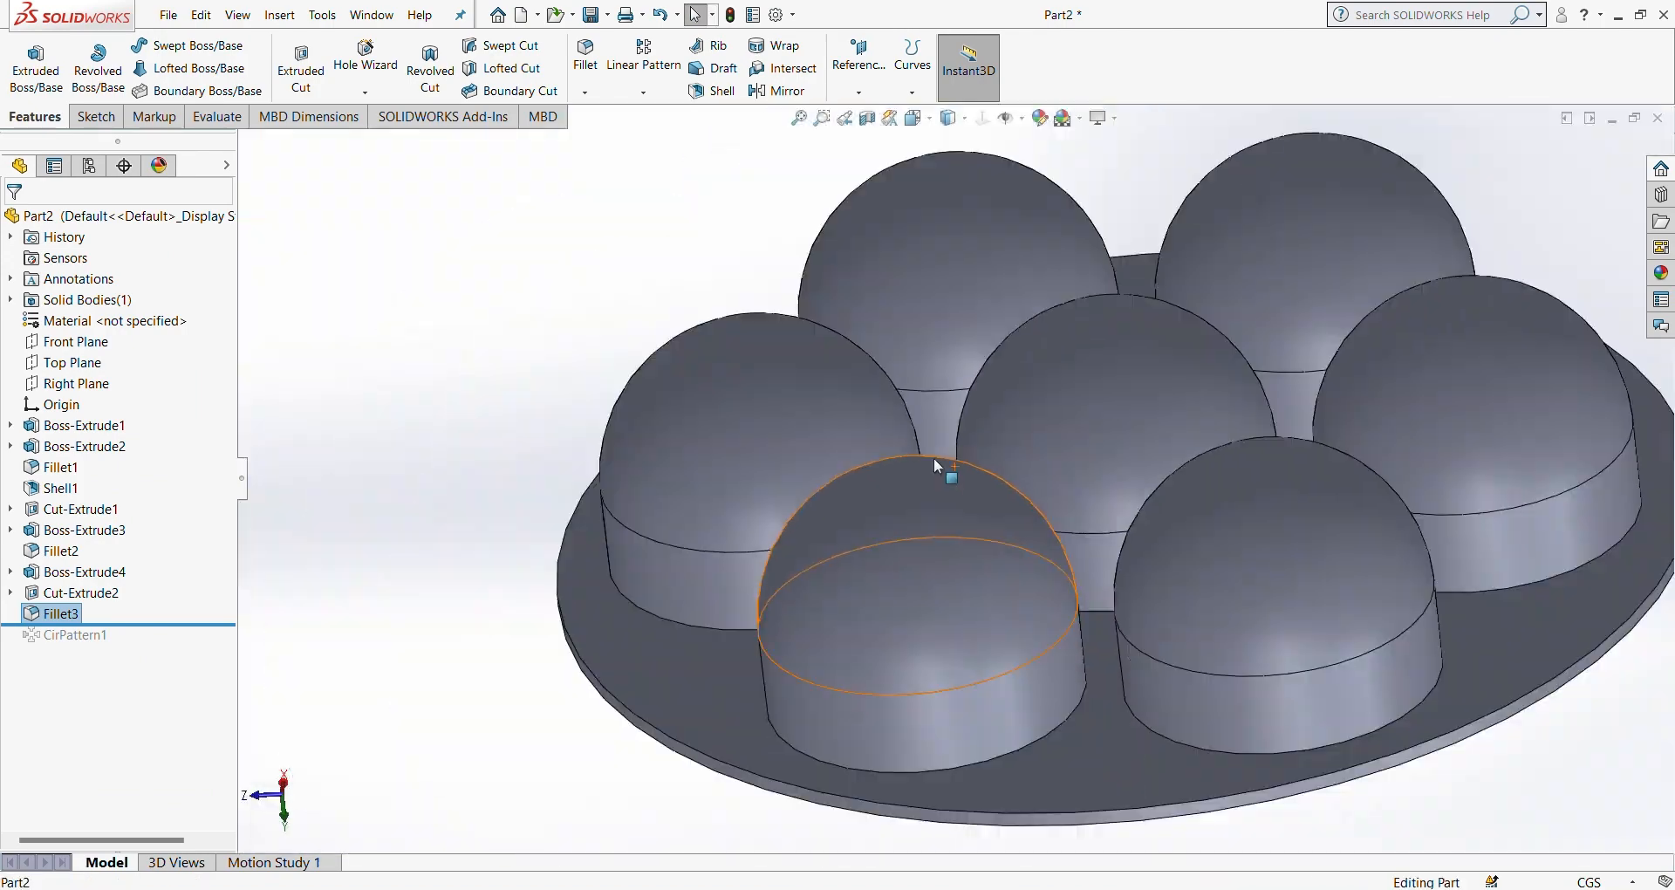
pyautogui.click(84, 592)
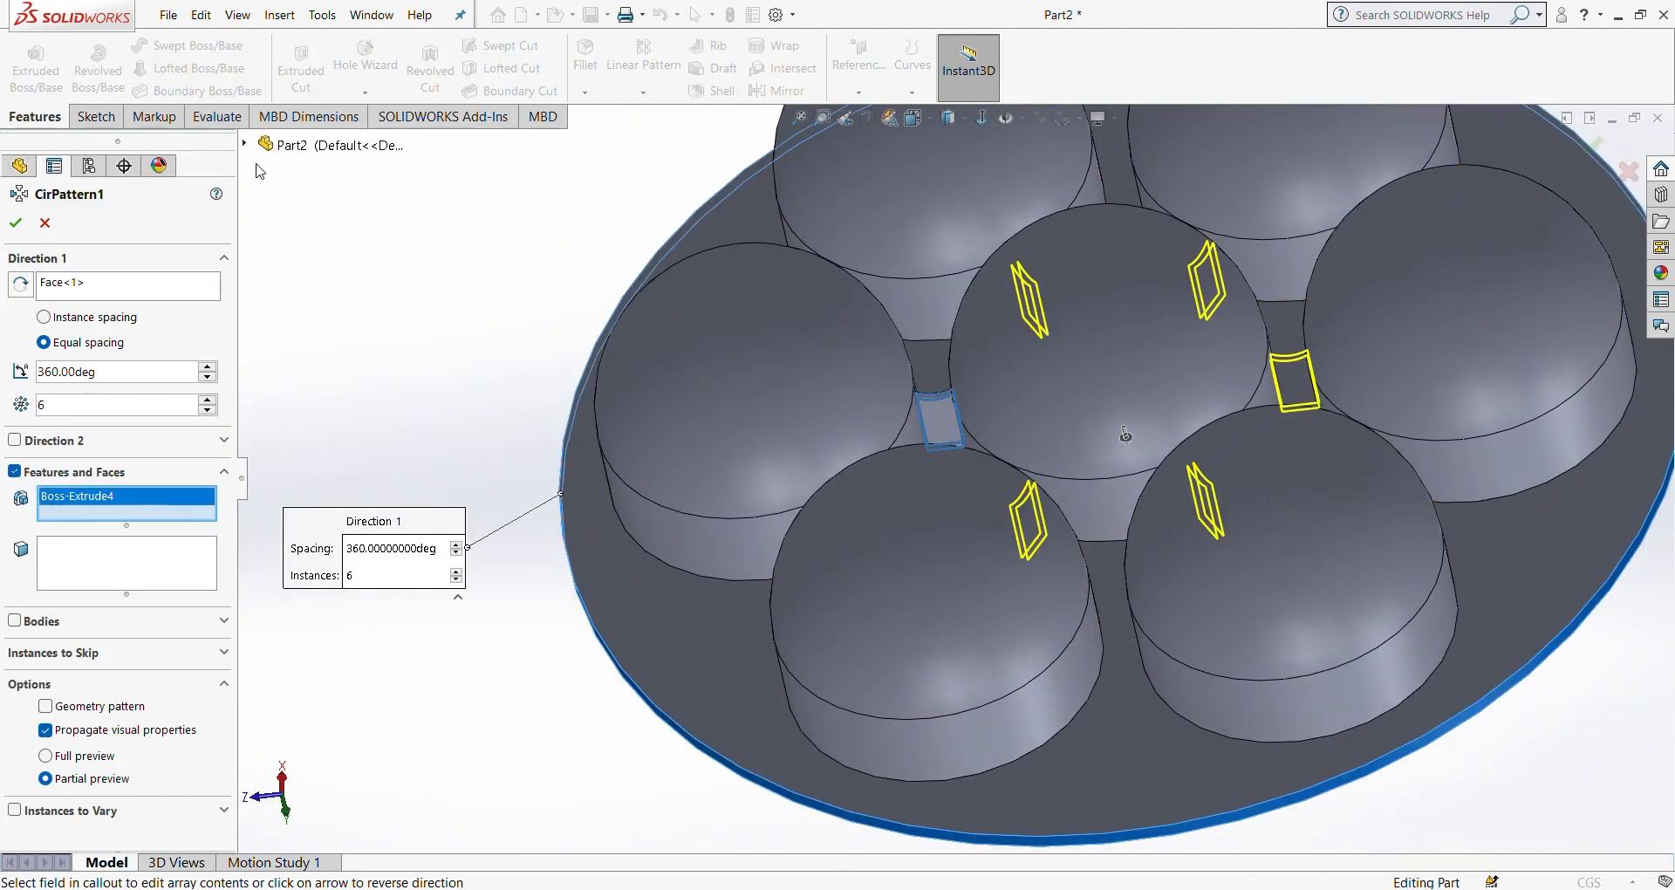
pyautogui.click(284, 522)
pyautogui.moveTo(444, 515); pyautogui.dragTo(580, 328)
pyautogui.click(306, 542)
pyautogui.press('Return')
# Step: Sketch a corner rectangle about 18.35 by 2.63 cm across the lower ends of all pockets on the Right Plane
pyautogui.moveTo(968, 376)
pyautogui.mouseDown(button='middle')
pyautogui.moveTo(932, 369)
pyautogui.moveTo(991, 355)
pyautogui.mouseUp(button='middle')
pyautogui.click(53, 386)
pyautogui.click(76, 336)
pyautogui.click(983, 117)
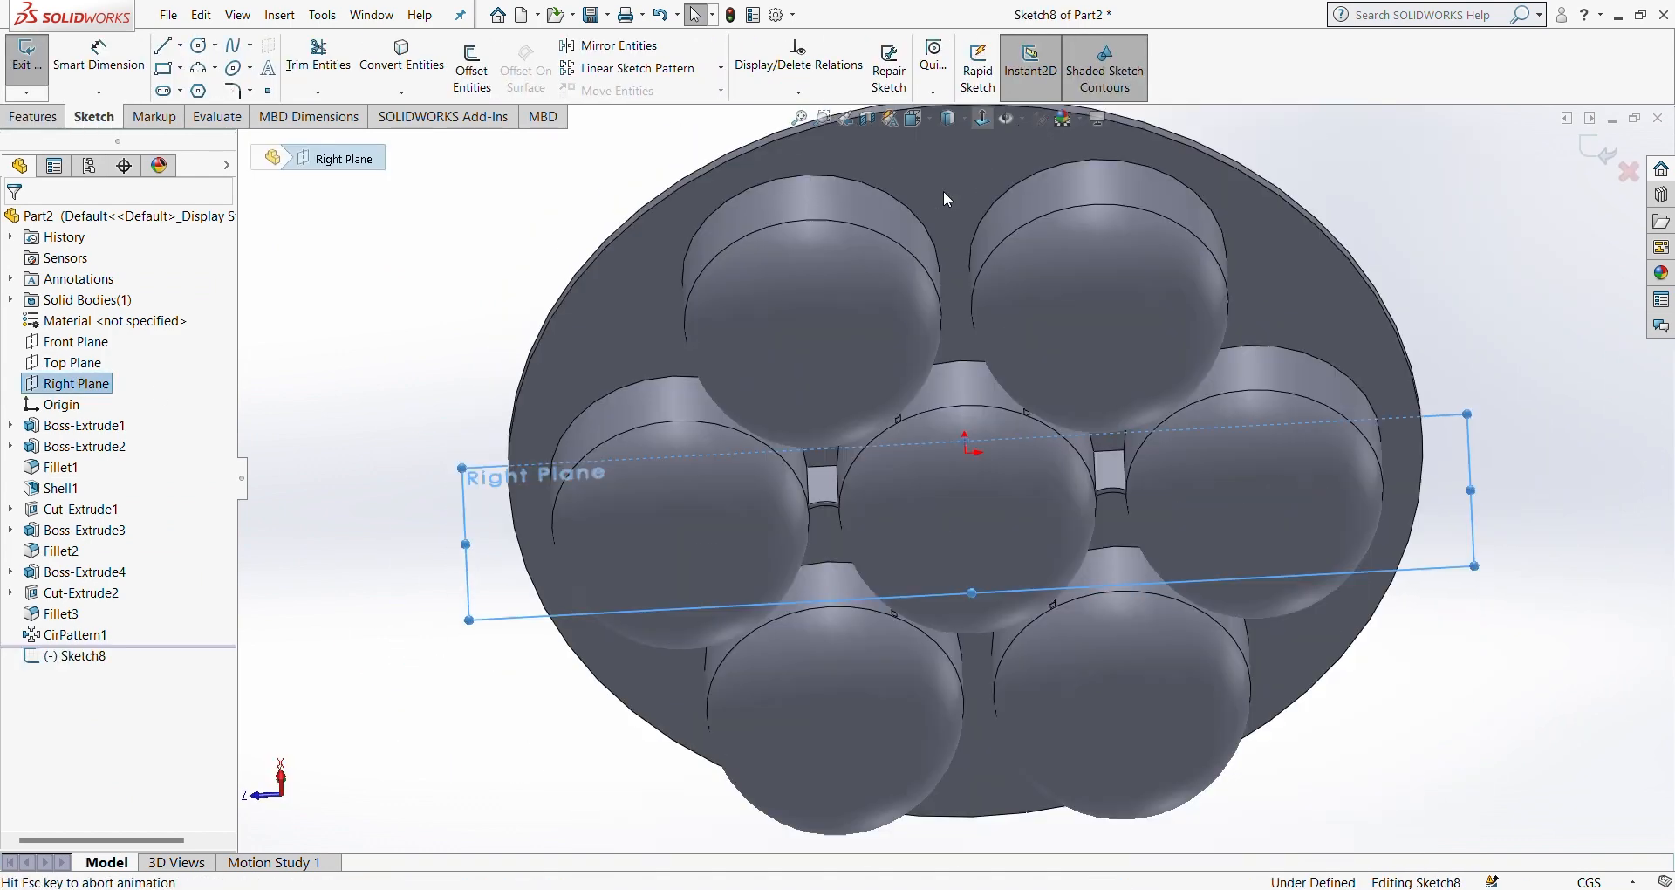
pyautogui.click(165, 68)
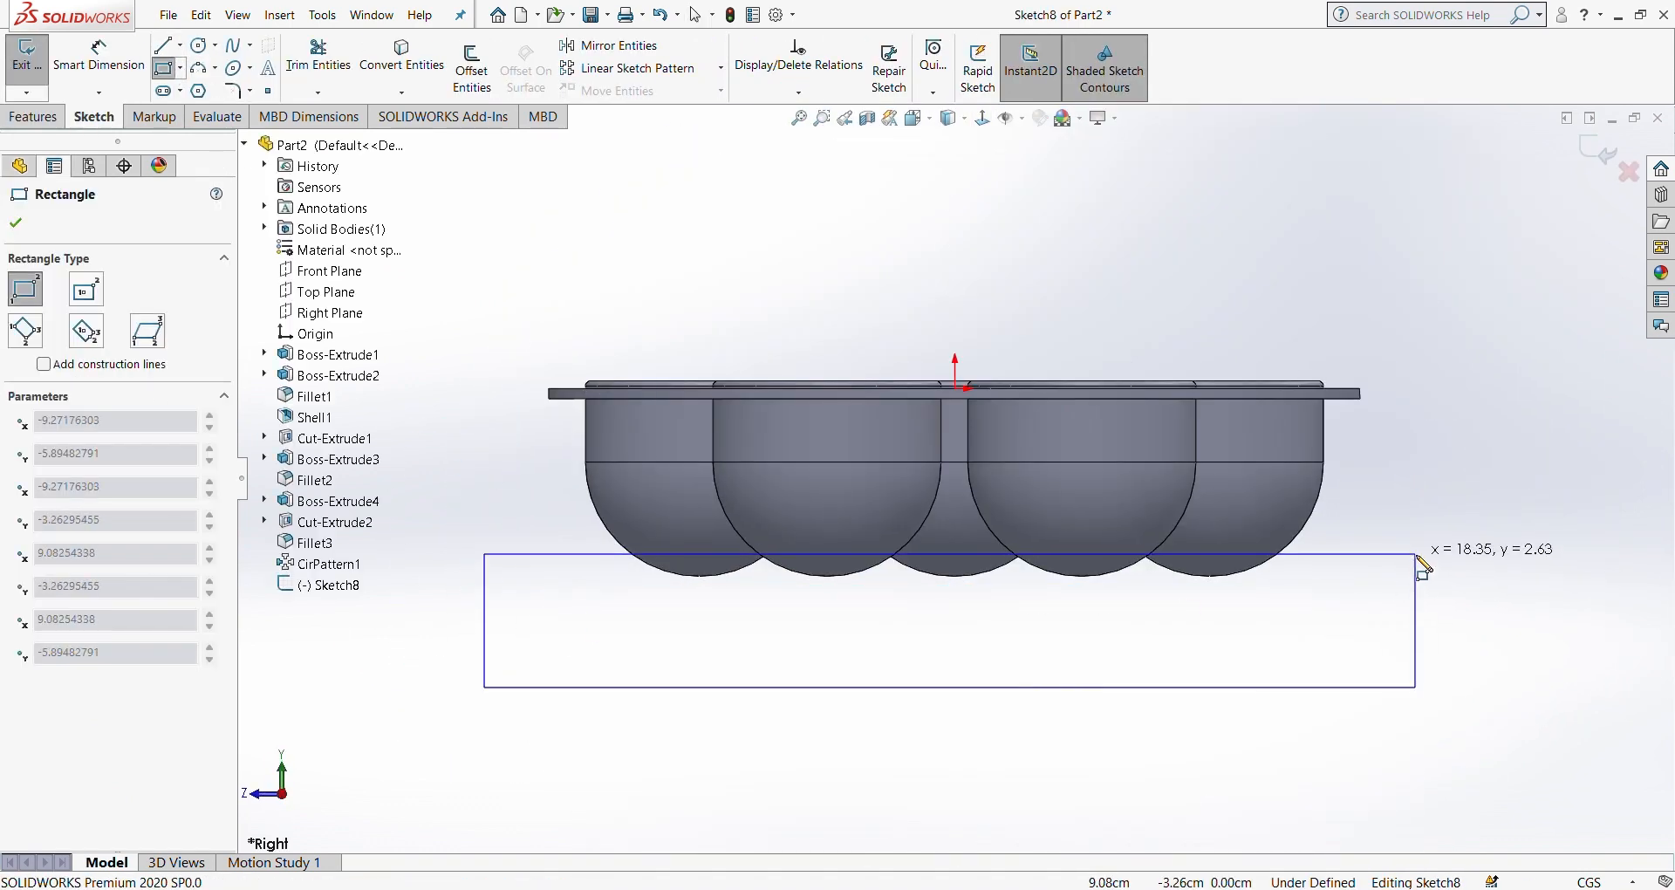
pyautogui.click(1416, 555)
# Step: Dimension the rectangle's upper edge from the origin and set the rectangle's height to 2 cm
pyautogui.click(34, 116)
pyautogui.moveTo(515, 450); pyautogui.dragTo(517, 392, button='right')
pyautogui.click(955, 390)
pyautogui.click(507, 556)
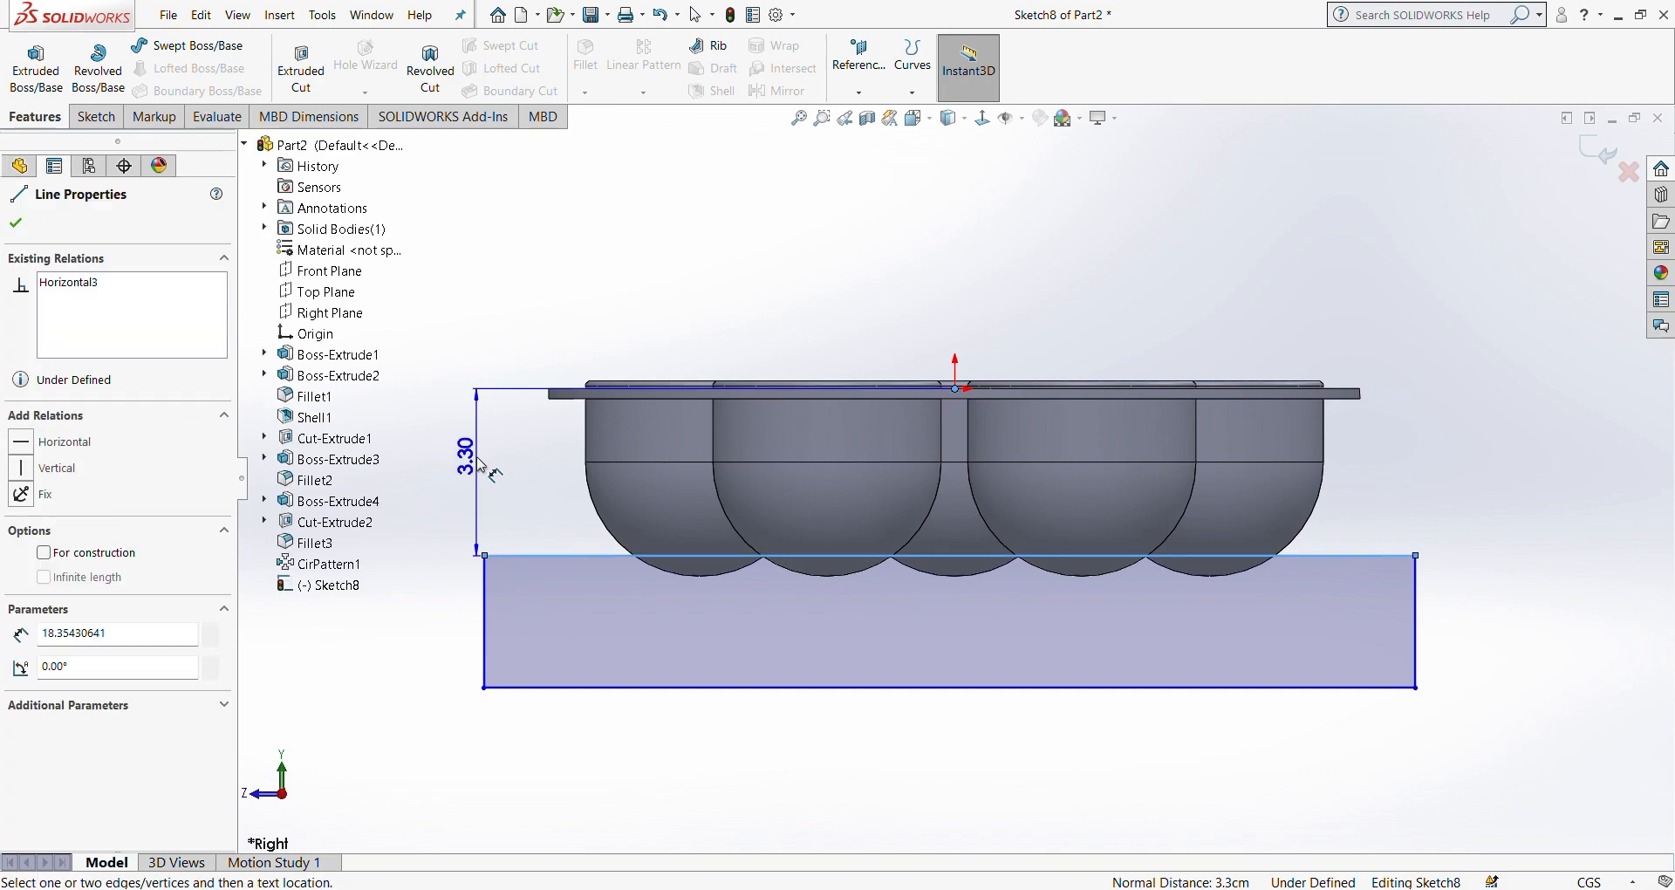
pyautogui.click(478, 459)
pyautogui.press('Return')
pyautogui.click(484, 623)
pyautogui.click(441, 623)
pyautogui.write('2')
pyautogui.press('Return')
# Step: Cut-extrude the rectangle through the bottoms of all seven pockets
pyautogui.click(302, 72)
pyautogui.click(123, 344)
pyautogui.click(93, 393)
pyautogui.click(16, 222)
# Step: Start a sketch on the flat bottom rim of one outer pocket and convert its outer circular edge
pyautogui.moveTo(771, 616)
pyautogui.mouseDown(button='middle')
pyautogui.moveTo(966, 319)
pyautogui.moveTo(882, 628)
pyautogui.moveTo(776, 437)
pyautogui.moveTo(798, 384)
pyautogui.mouseUp(button='middle')
pyautogui.click(881, 266)
pyautogui.click(929, 206)
pyautogui.click(983, 118)
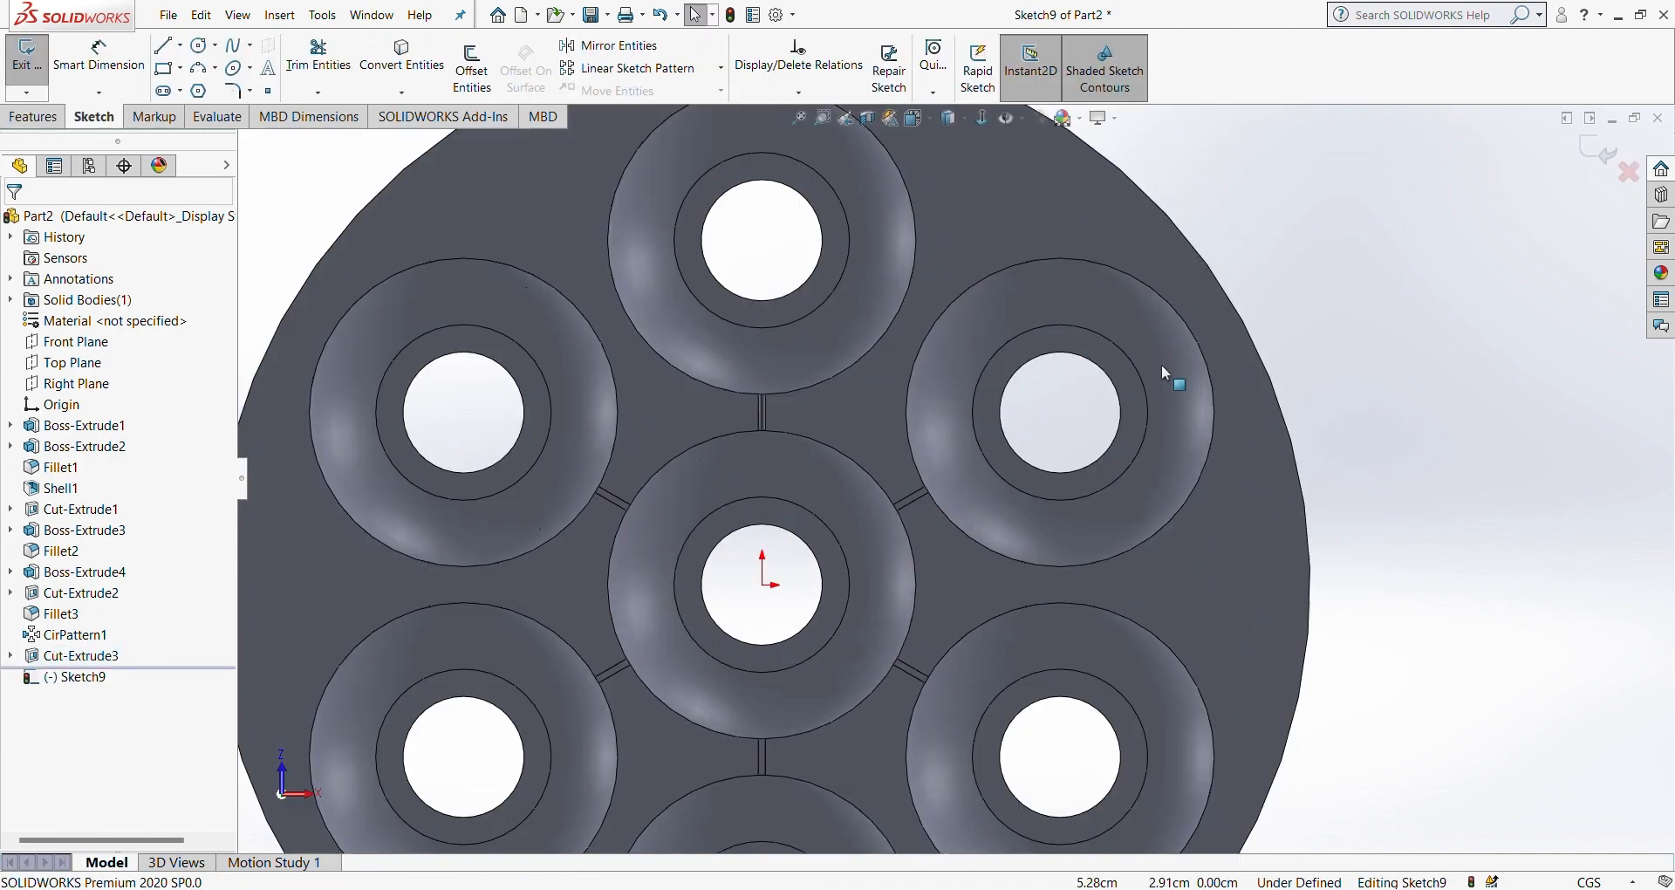
pyautogui.scroll(-2, 1166, 374)
pyautogui.click(402, 57)
# Step: Extrude the converted circle 0.25 cm in the reversed direction, into the pocket, to close its opening
pyautogui.click(38, 117)
pyautogui.click(39, 72)
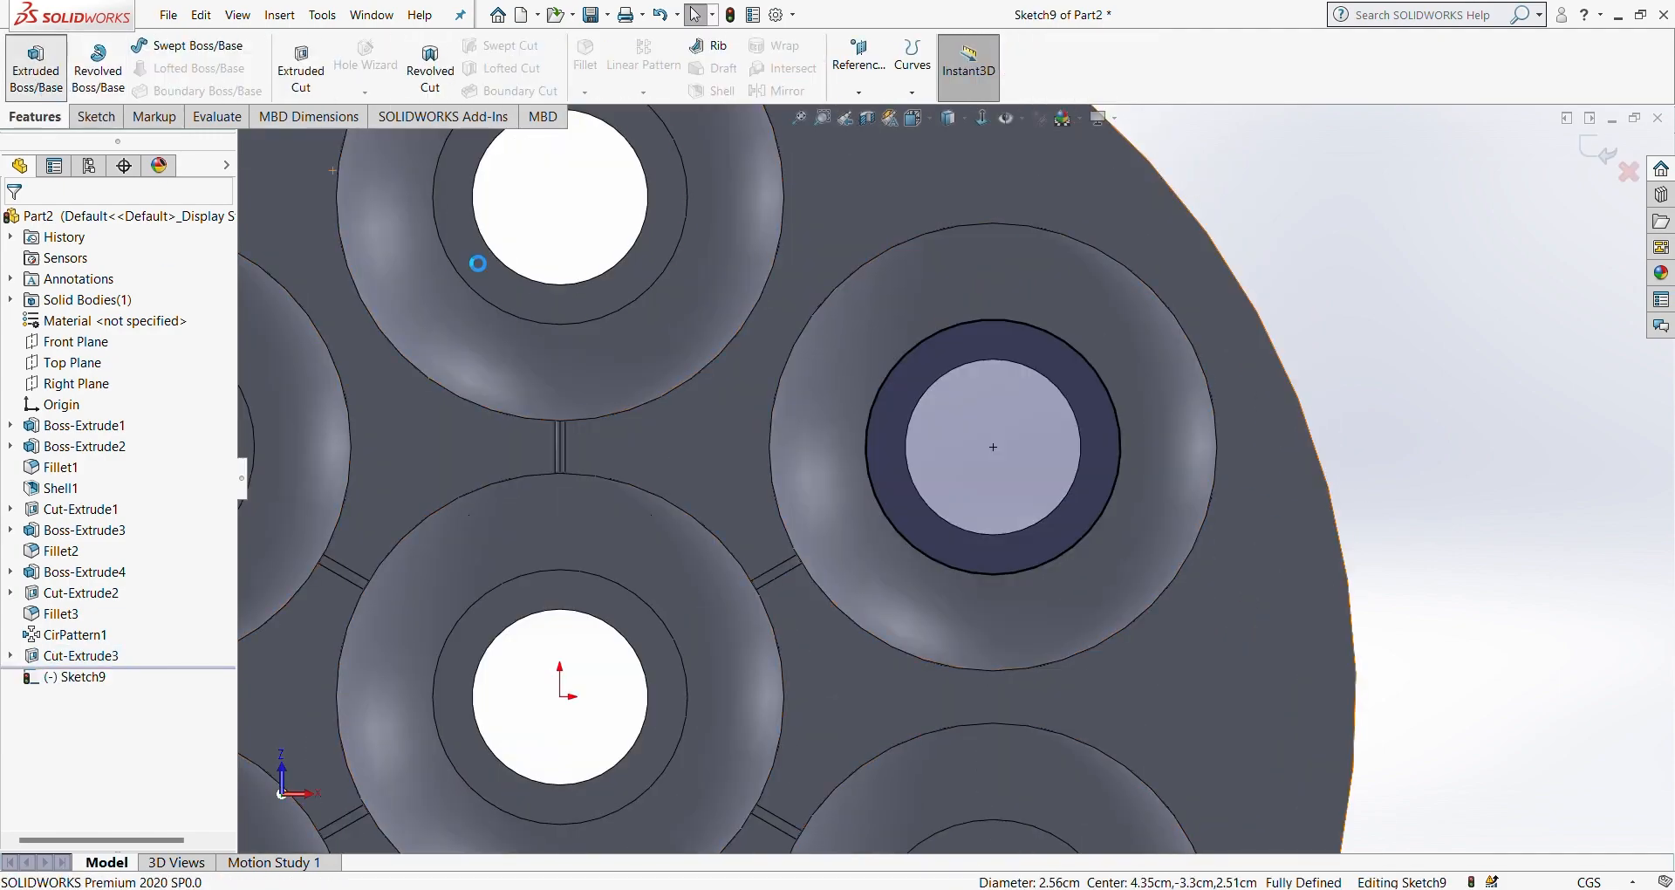
pyautogui.moveTo(646, 375)
pyautogui.mouseDown(button='middle')
pyautogui.moveTo(752, 751)
pyautogui.moveTo(948, 488)
pyautogui.moveTo(1038, 475)
pyautogui.moveTo(669, 532)
pyautogui.moveTo(916, 458)
pyautogui.moveTo(1215, 107)
pyautogui.mouseUp(button='middle')
pyautogui.click(21, 343)
pyautogui.scroll(-5, 976, 438)
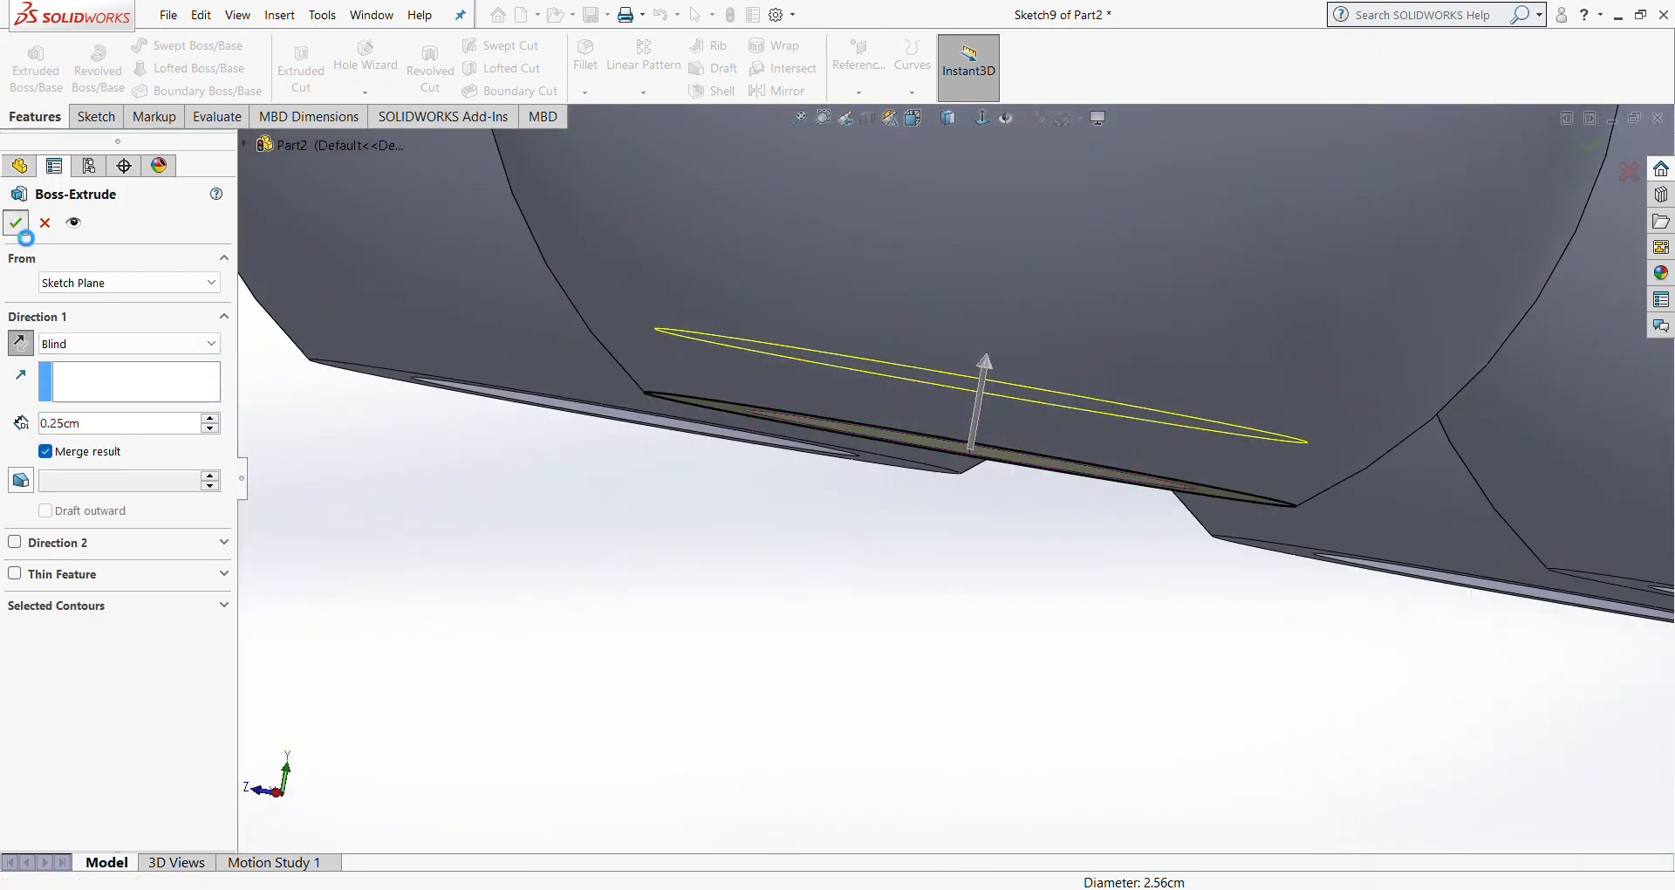
pyautogui.click(15, 227)
# Step: Add a fillet at the closed bottom of that outer pocket
pyautogui.scroll(8, 897, 484)
pyautogui.moveTo(897, 486); pyautogui.dragTo(925, 724, button='middle')
pyautogui.scroll(-4, 987, 493)
pyautogui.click(976, 398)
pyautogui.moveTo(976, 449)
pyautogui.mouseDown(button='middle')
pyautogui.moveTo(1023, 464)
pyautogui.moveTo(960, 455)
pyautogui.mouseUp(button='middle')
pyautogui.click(586, 54)
pyautogui.write('7')
pyautogui.press('BackSpace')
pyautogui.write('50')
pyautogui.press('BackSpace')
pyautogui.press('BackSpace')
pyautogui.write('9')
pyautogui.press('Return')
# Step: Delete the fillet just added at the pocket bottom
pyautogui.scroll(8, 1032, 559)
pyautogui.moveTo(1031, 559); pyautogui.dragTo(930, 226, button='middle')
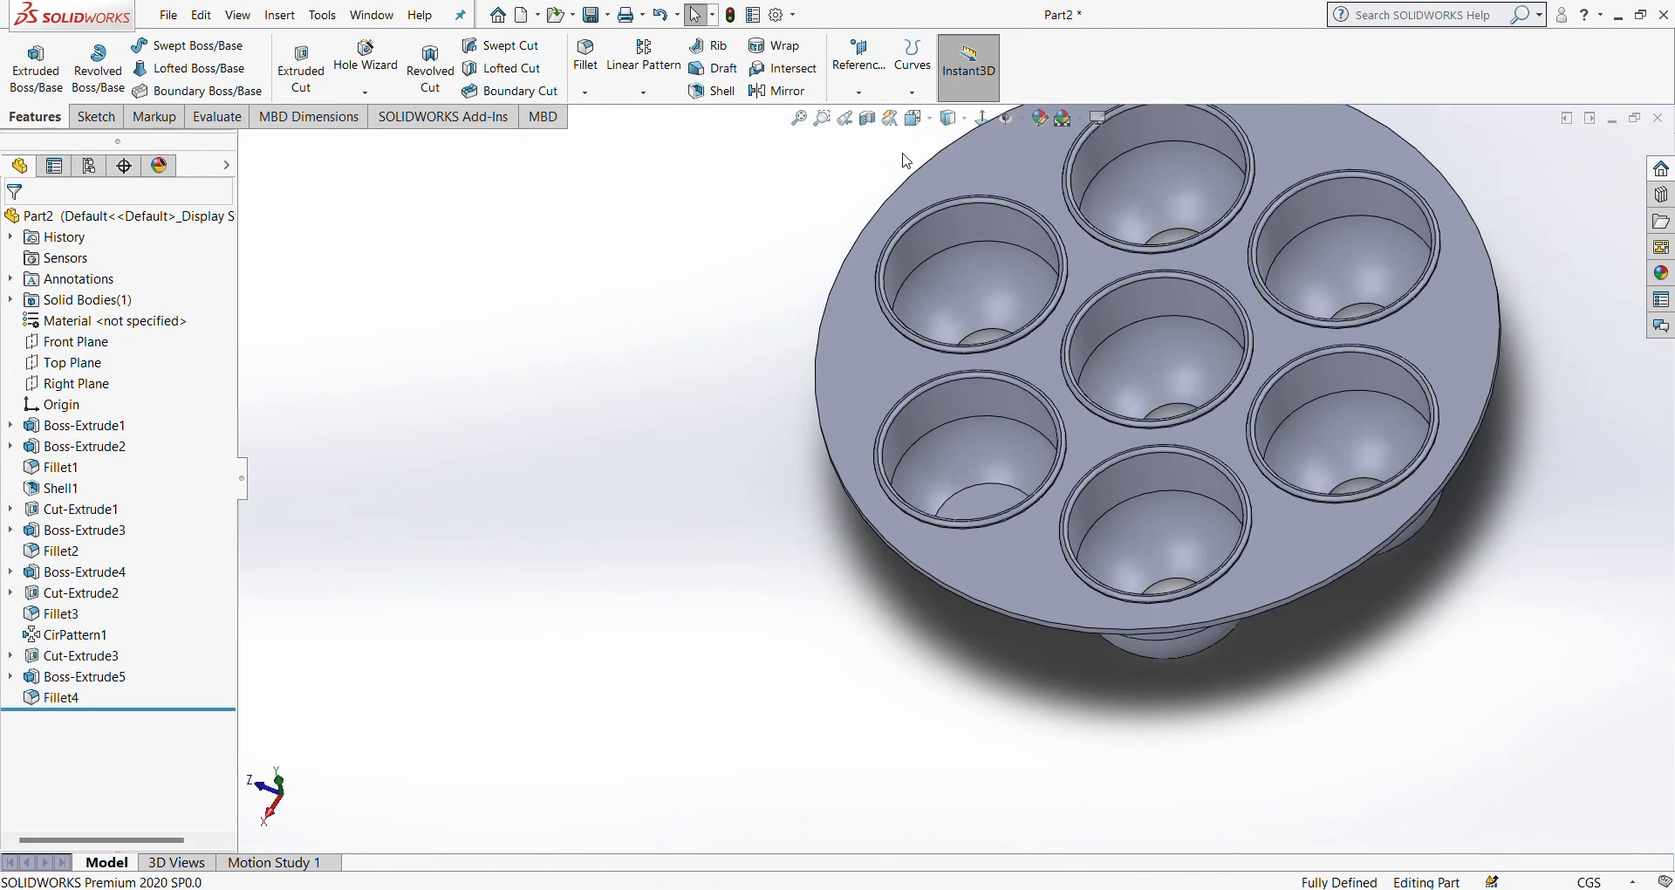
pyautogui.moveTo(820, 321); pyautogui.dragTo(798, 349, button='middle')
pyautogui.moveTo(892, 428); pyautogui.dragTo(903, 476, button='middle')
pyautogui.scroll(-6, 942, 402)
pyautogui.click(1138, 609)
pyautogui.press('Delete')
pyautogui.click(966, 356)
# Step: Edit the pocket-bottom disc extrusion to point outward with a blind depth of 0.10 cm
pyautogui.moveTo(1151, 576); pyautogui.dragTo(1101, 678, button='middle')
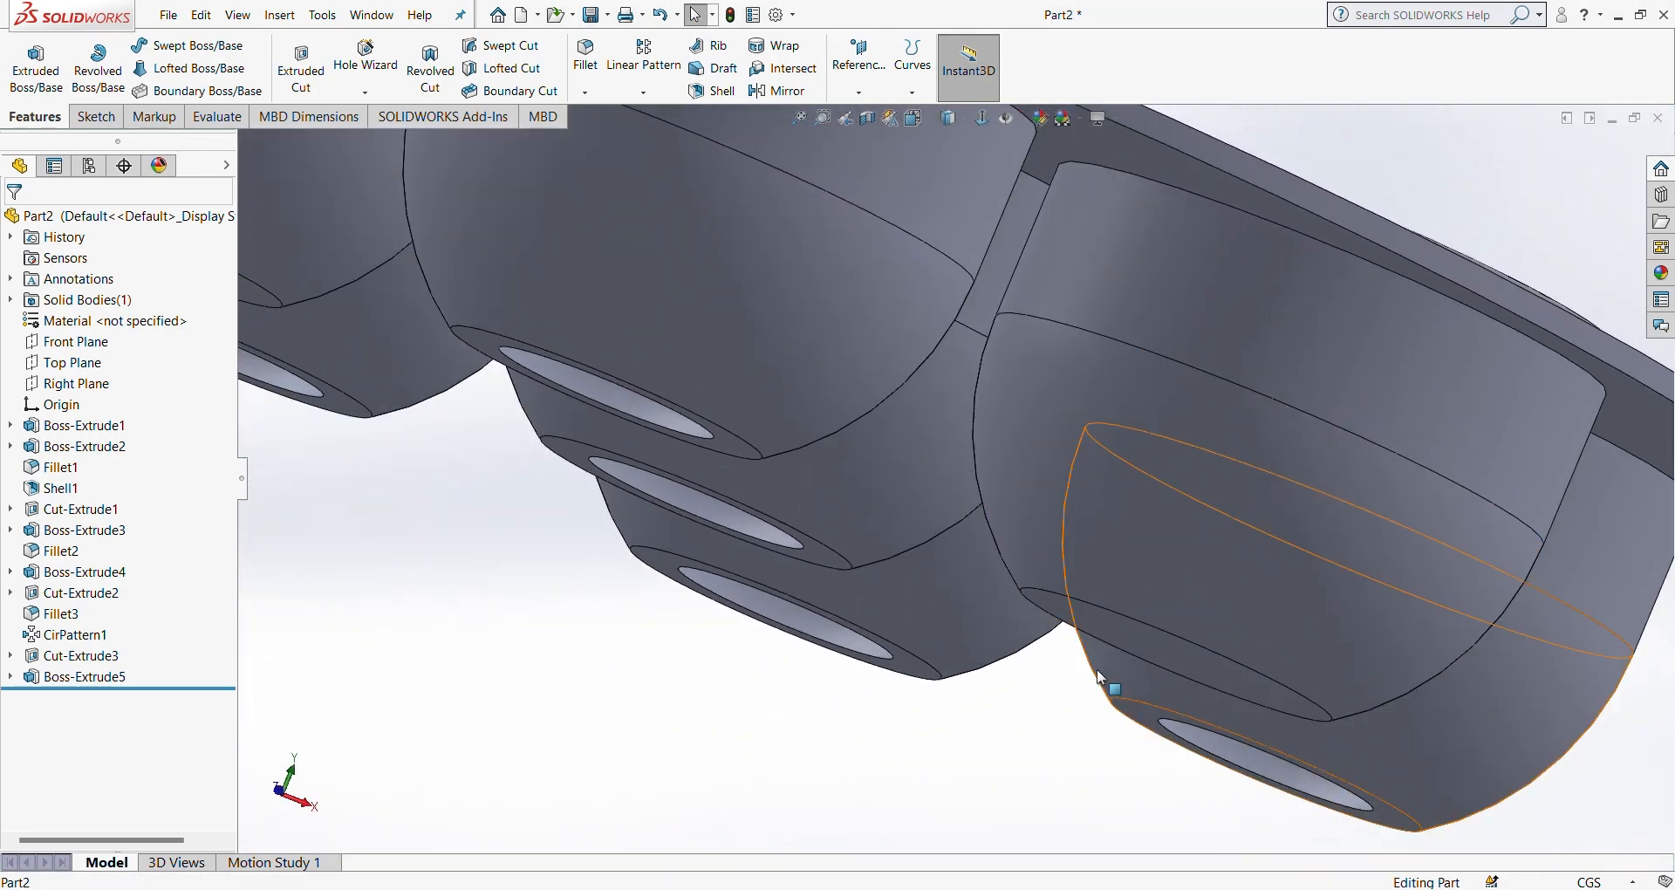
pyautogui.click(77, 679)
pyautogui.click(91, 626)
pyautogui.click(21, 343)
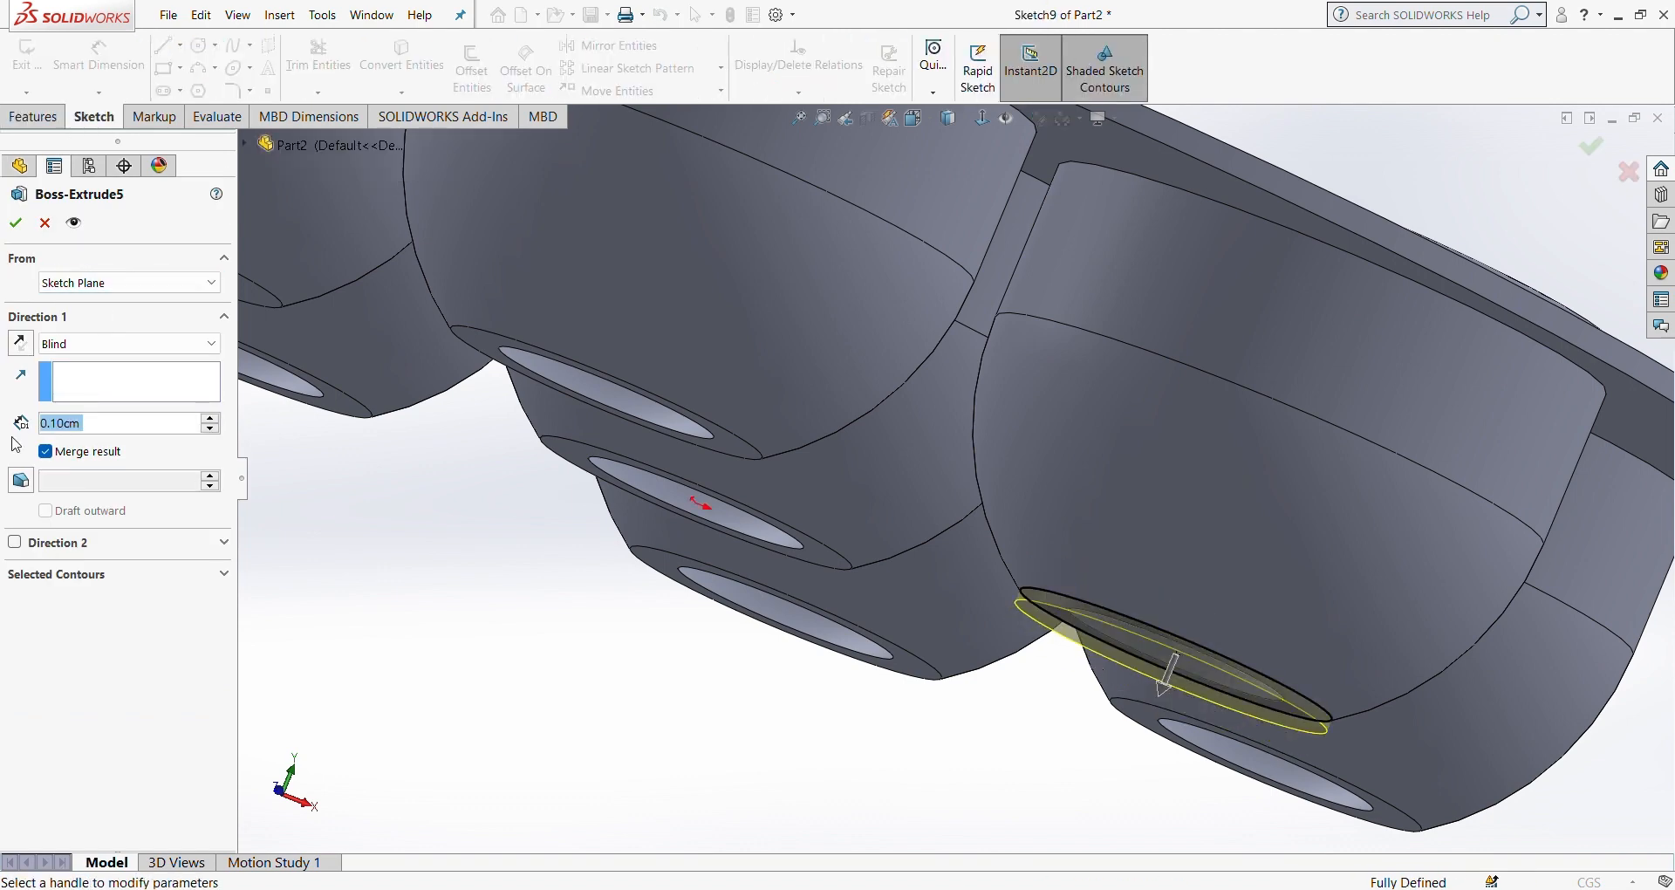
pyautogui.press('Return')
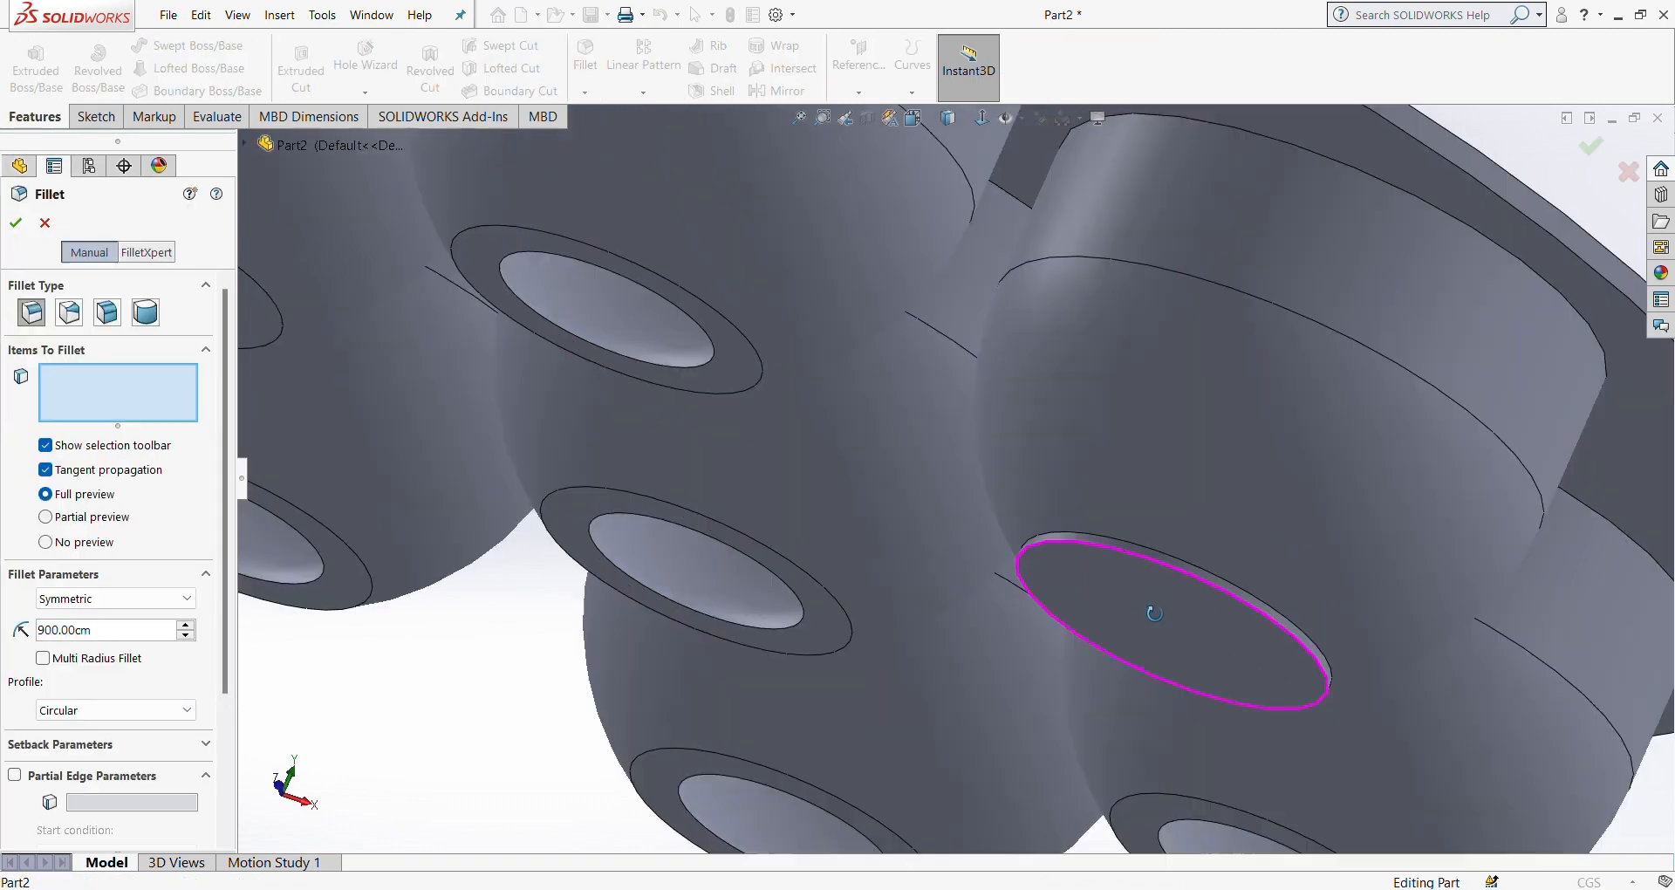
# Step: Fillet the outer circular edge of the pocket-bottom disc with a 2 cm radius
pyautogui.click(1018, 624)
pyautogui.write('2')
pyautogui.press('Return')
pyautogui.press('Return')
# Step: Circular-pattern the pocket-bottom disc and its fillet around the tray's center with 6 equally spaced instances over 360 degrees
pyautogui.scroll(5, 970, 475)
pyautogui.moveTo(970, 462); pyautogui.dragTo(986, 423, button='middle')
pyautogui.click(1073, 455)
pyautogui.press('Escape')
pyautogui.click(960, 122)
pyautogui.click(961, 126)
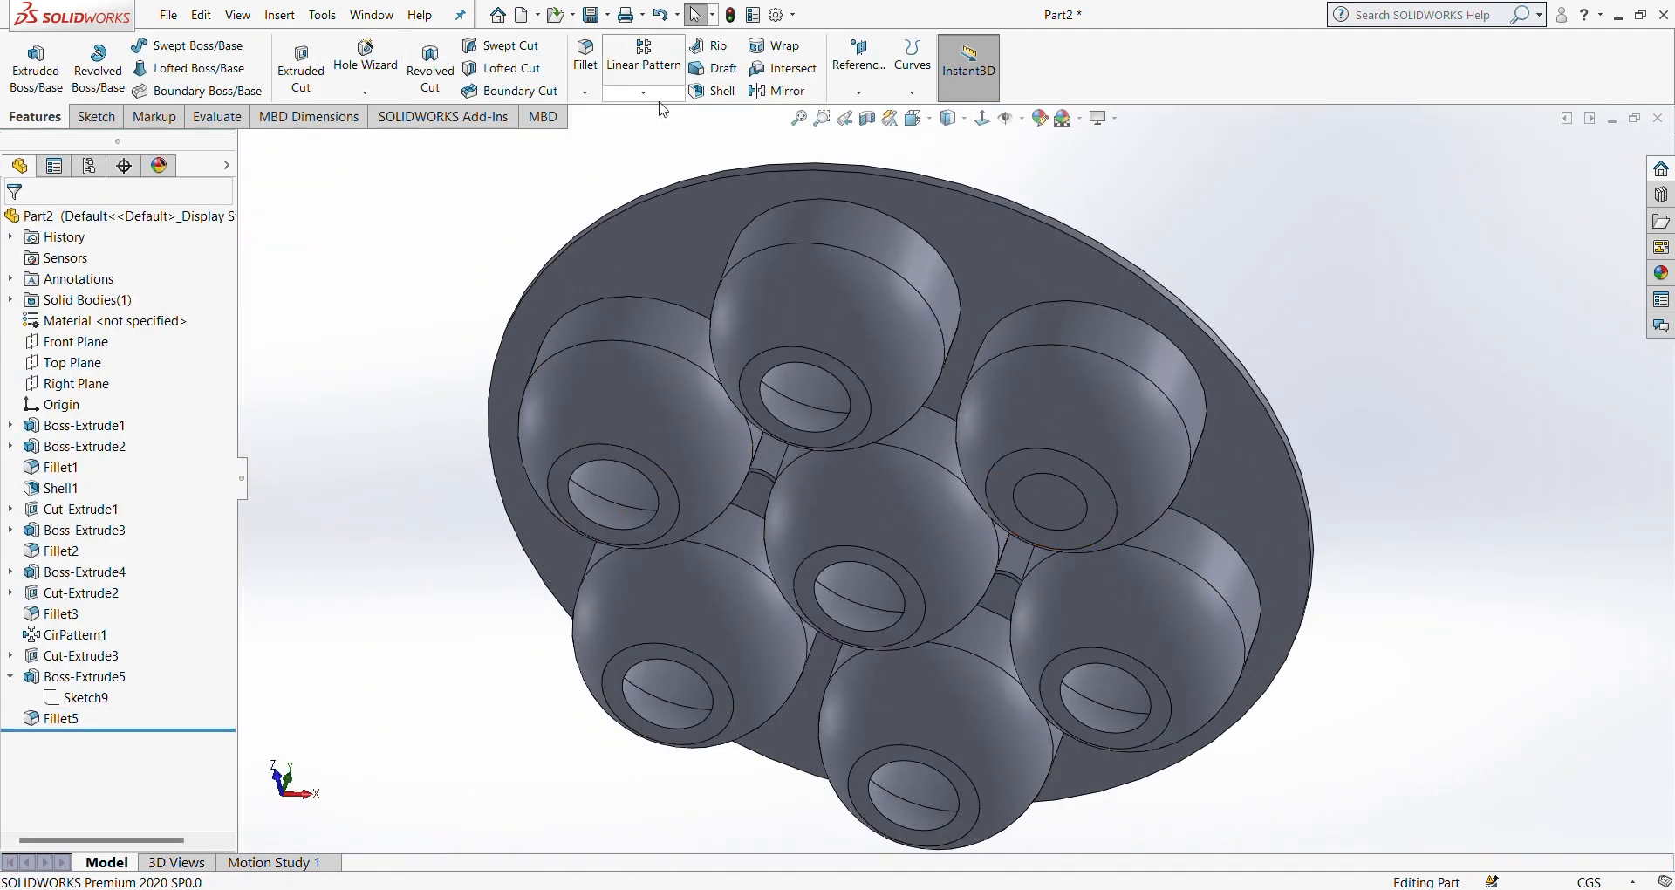
pyautogui.click(673, 150)
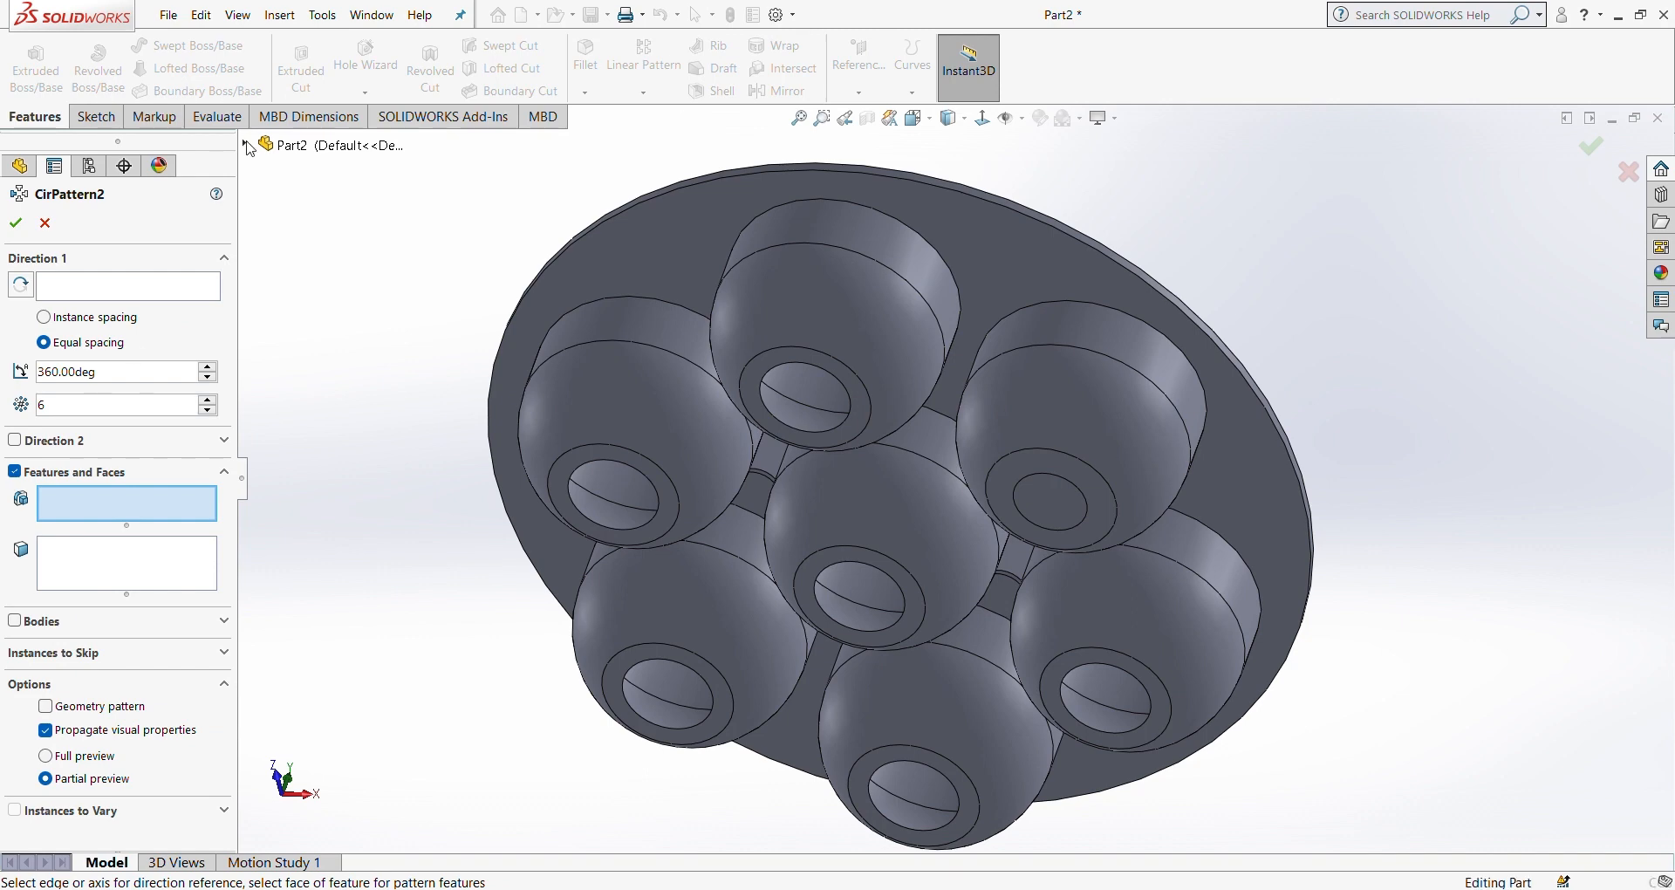
pyautogui.click(310, 628)
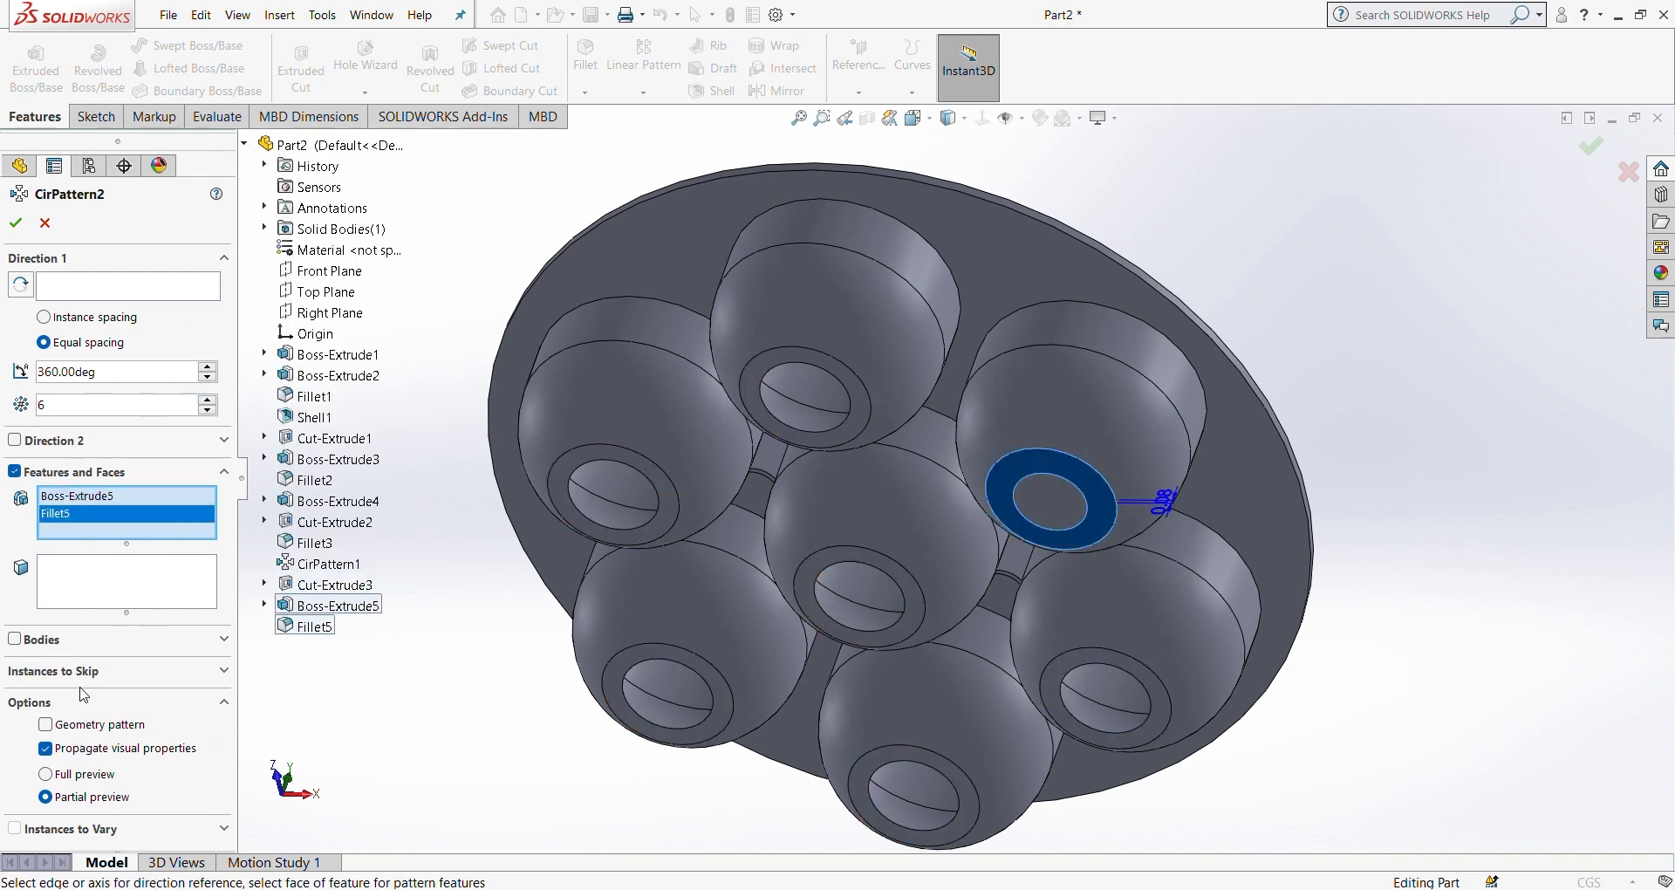
pyautogui.click(96, 543)
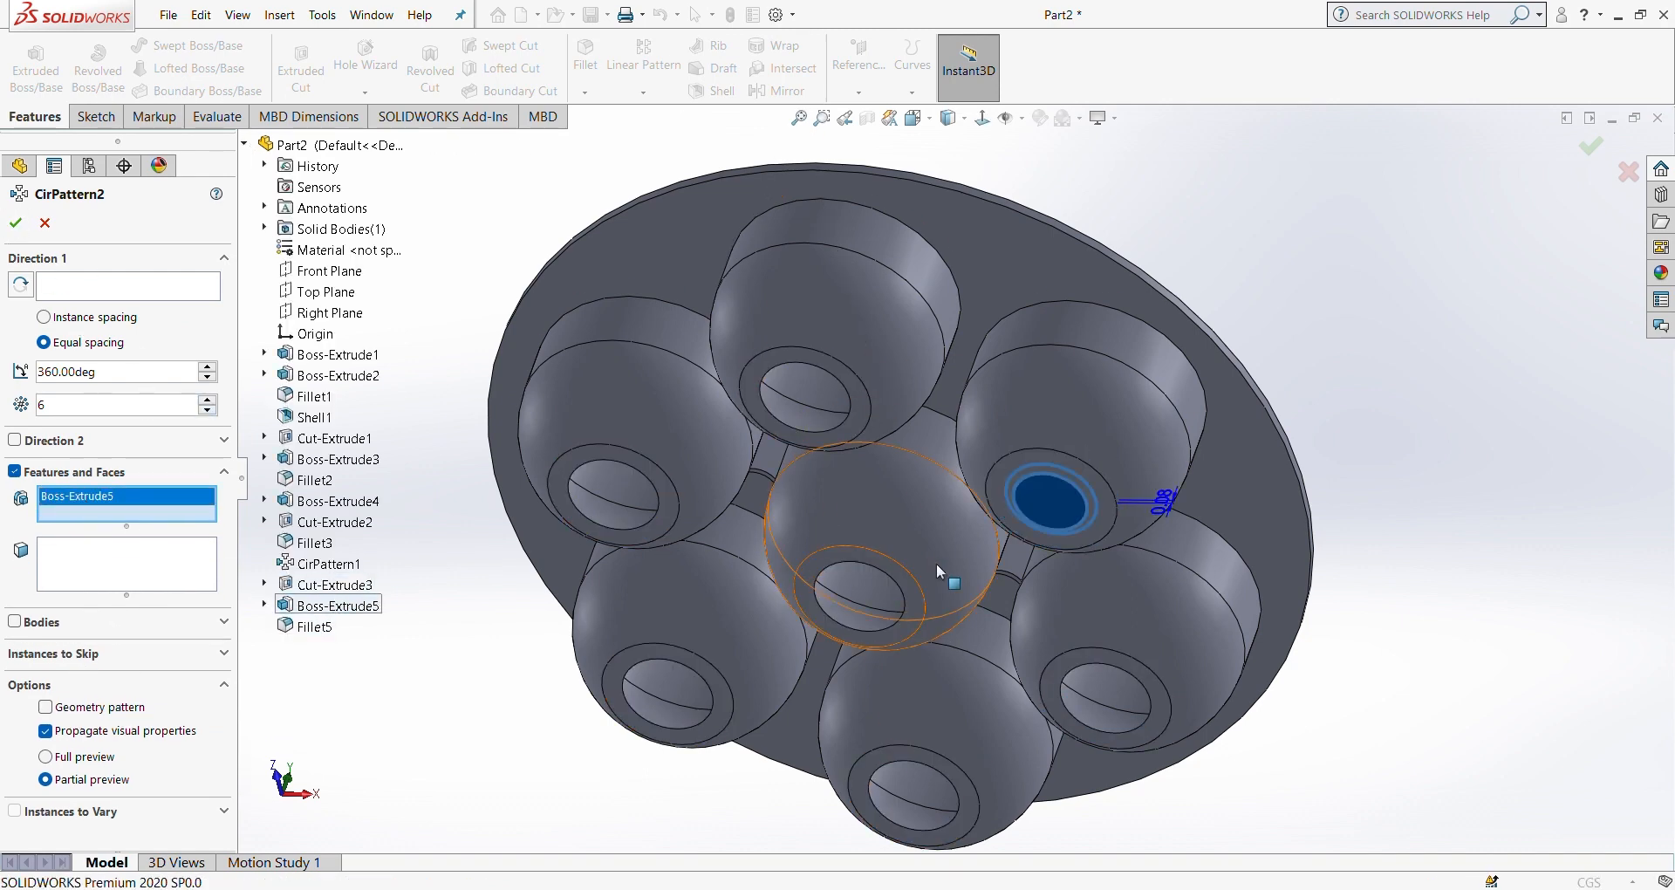
pyautogui.click(903, 480)
pyautogui.click(314, 628)
pyautogui.click(15, 223)
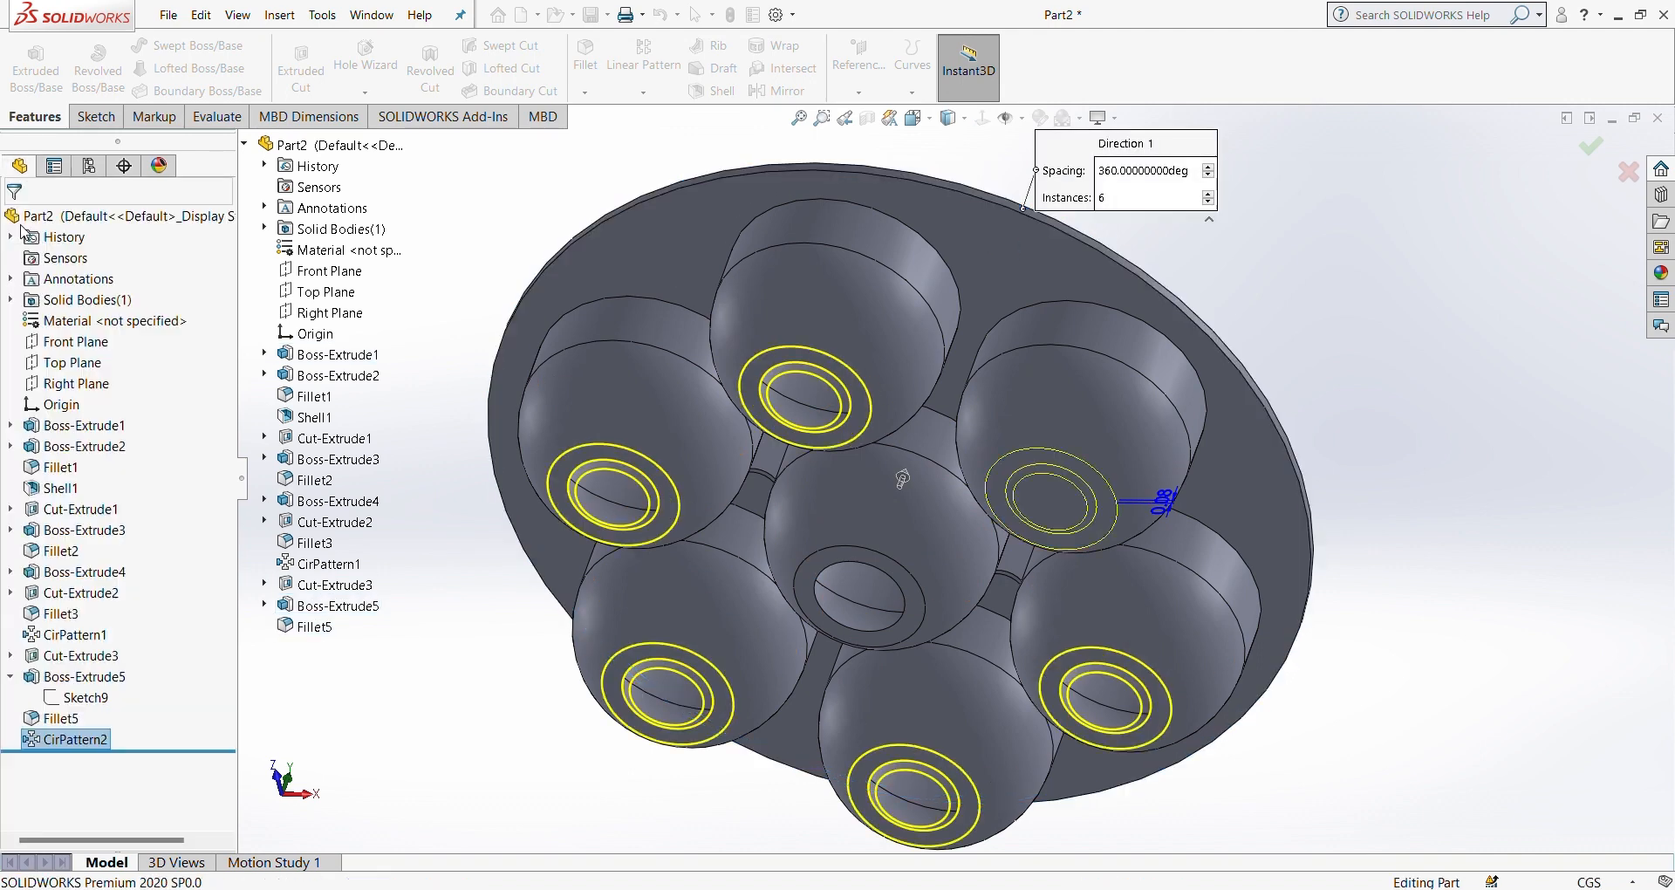
# Step: Sketch on the tray's flat underside, convert its outer edge and offset it inward by 0.20 cm
pyautogui.scroll(3, 808, 473)
pyautogui.moveTo(808, 473); pyautogui.dragTo(733, 626, button='middle')
pyautogui.moveTo(982, 554); pyautogui.dragTo(1012, 366, button='middle')
pyautogui.click(1070, 348)
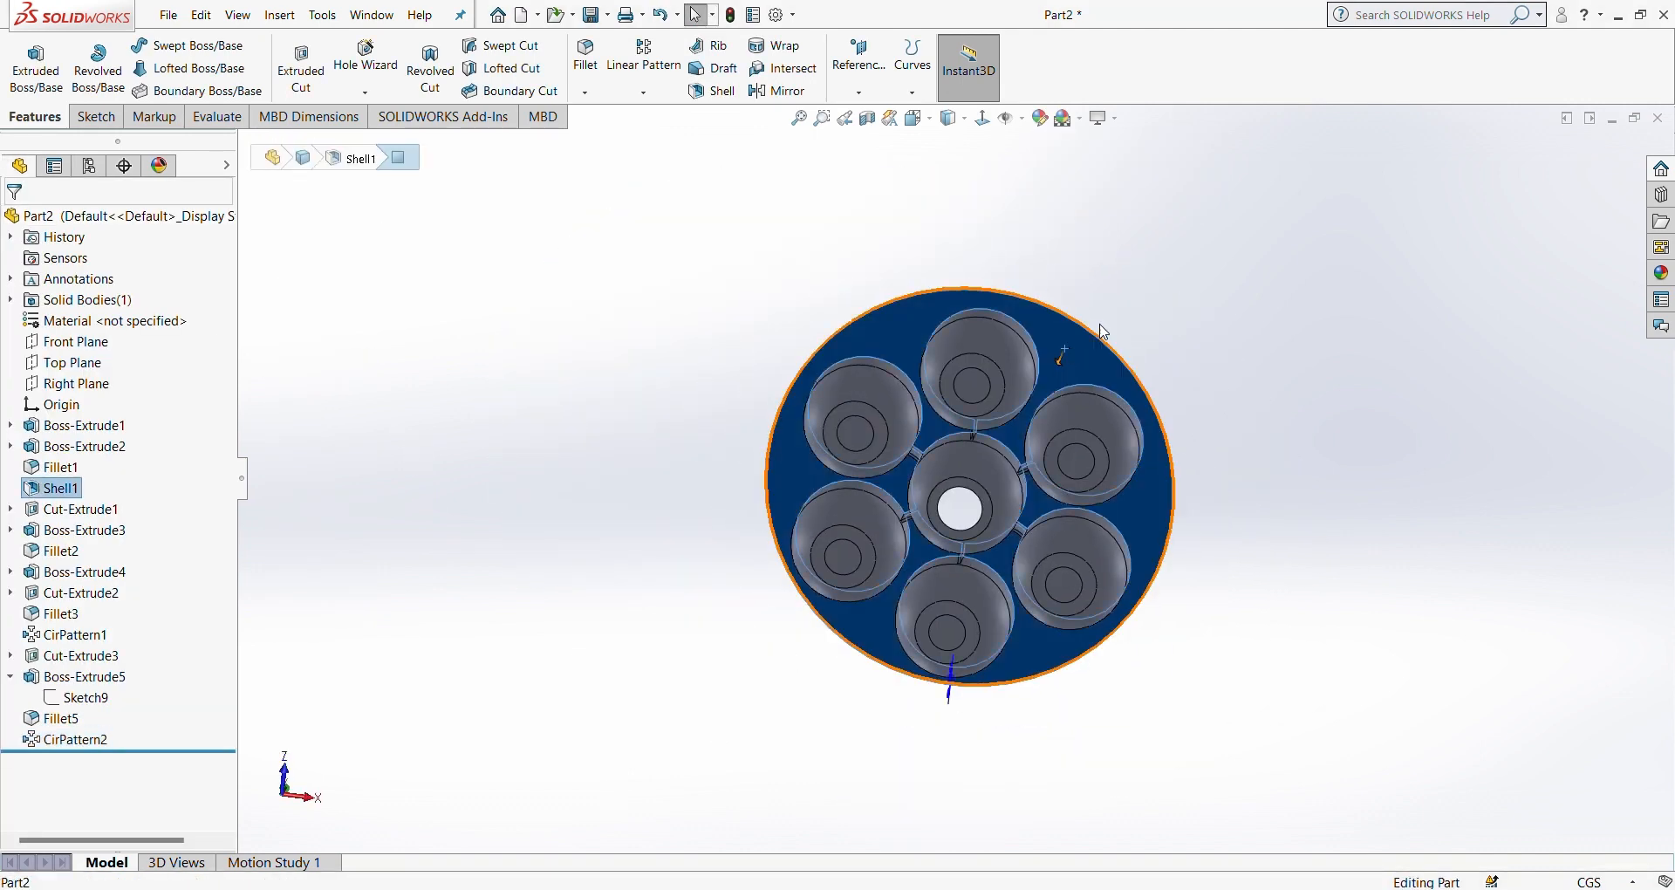
pyautogui.click(1112, 288)
pyautogui.click(1145, 231)
pyautogui.click(418, 70)
pyautogui.click(471, 85)
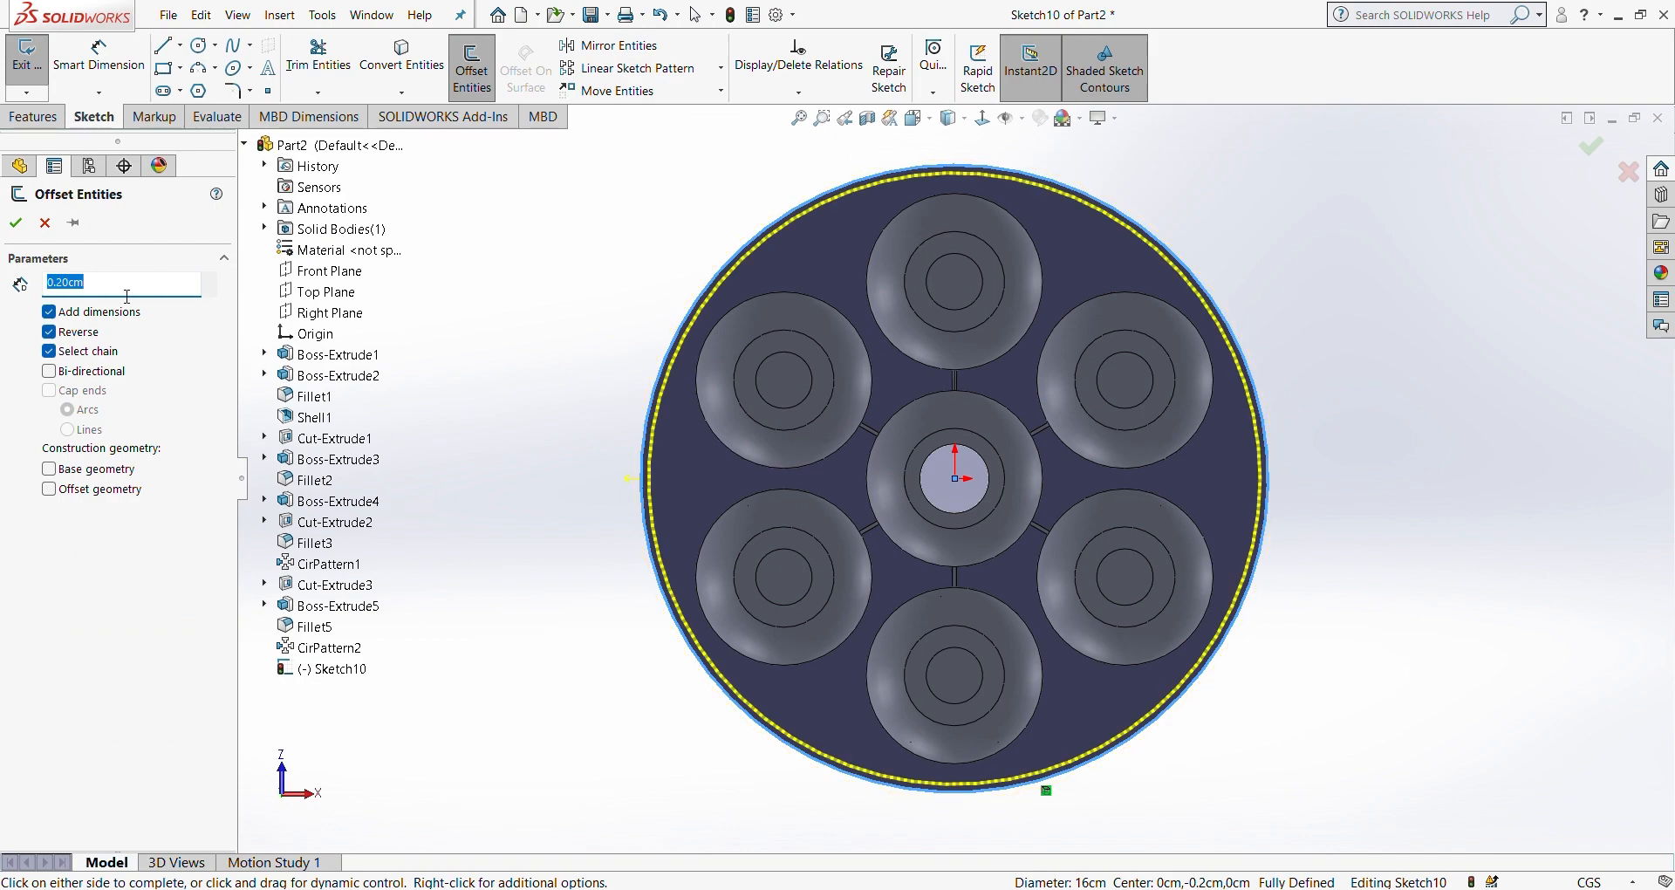
pyautogui.press('Return')
# Step: Extrude the ring profile at the tray's outer edge to a blind depth of 0.25 cm
pyautogui.click(35, 116)
pyautogui.click(35, 65)
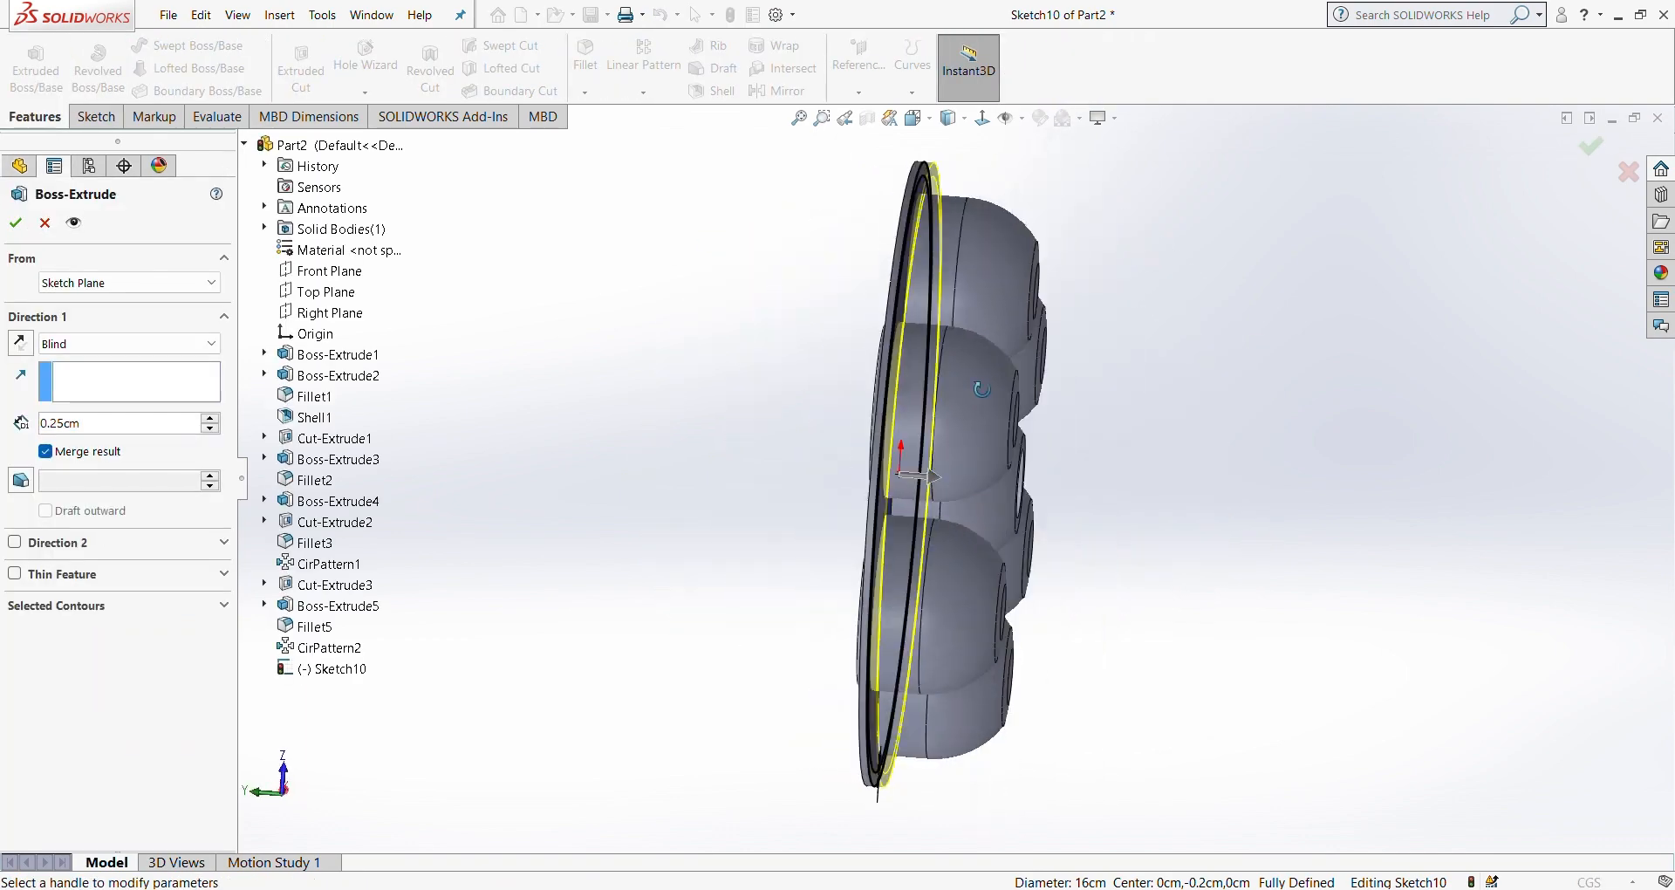
pyautogui.press('Return')
# Step: Fillet the edges of the ring under the tray's outer rim with a 0.1 cm radius
pyautogui.moveTo(970, 422); pyautogui.dragTo(829, 402, button='middle')
pyautogui.scroll(-3, 829, 349)
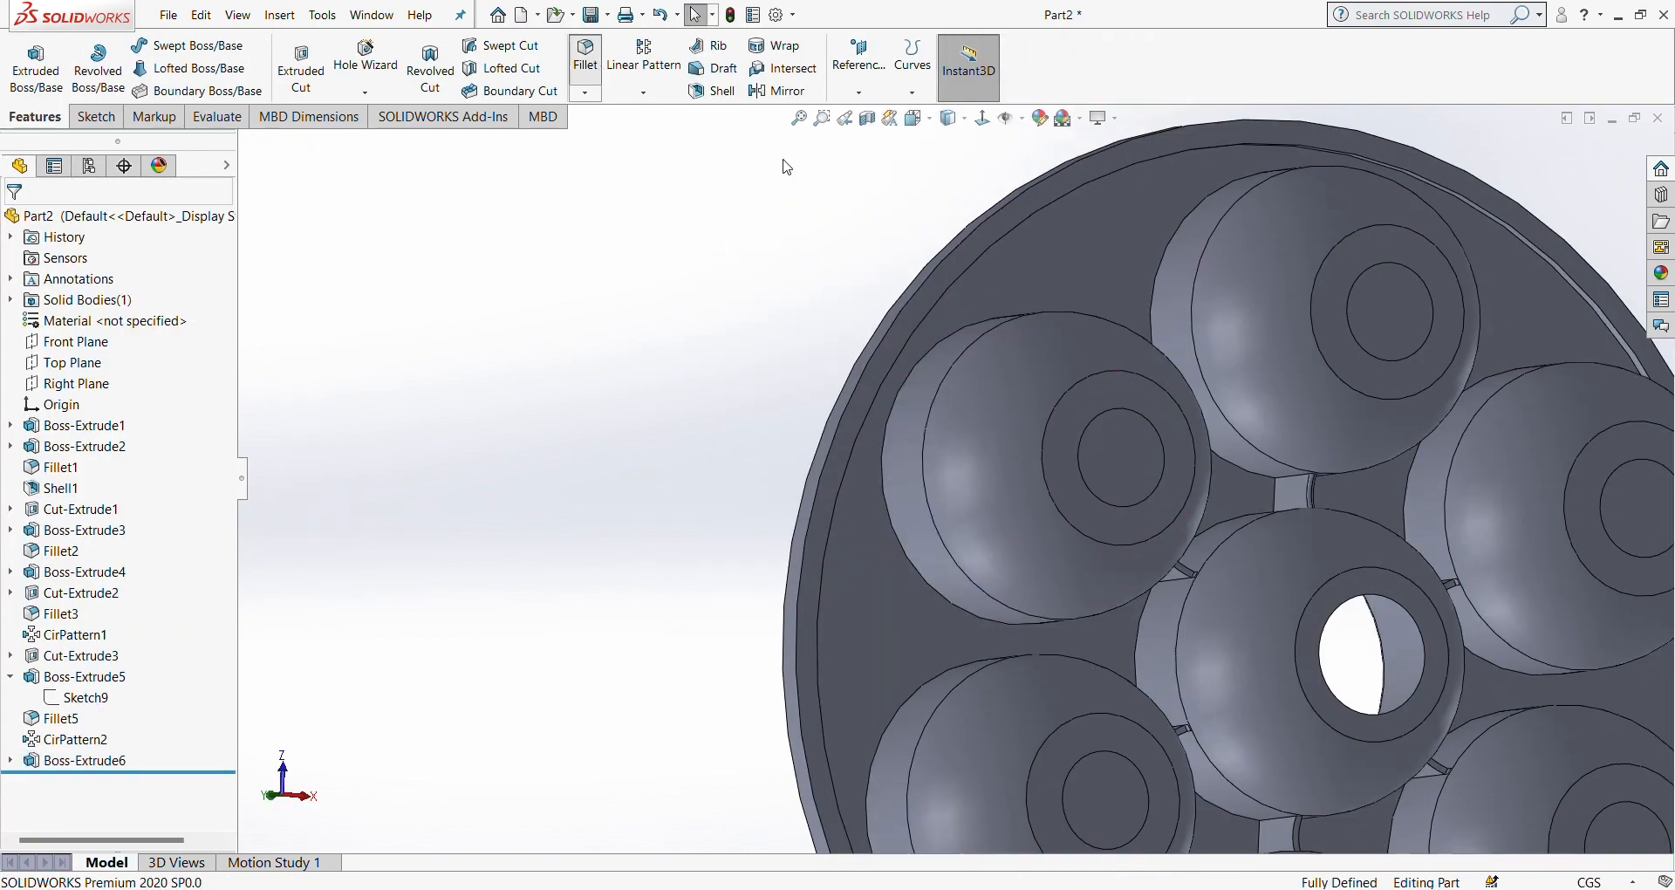
pyautogui.click(584, 54)
pyautogui.moveTo(925, 288); pyautogui.dragTo(890, 301, button='middle')
pyautogui.click(976, 249)
pyautogui.moveTo(976, 253); pyautogui.dragTo(965, 214, button='middle')
pyautogui.click(935, 284)
pyautogui.write('0.1')
pyautogui.press('Return')
pyautogui.click(983, 210)
pyautogui.click(15, 222)
# Step: Open a sketch on the tray's flat top face and view it straight on
pyautogui.moveTo(958, 360); pyautogui.dragTo(1257, 498, button='middle')
pyautogui.scroll(3, 874, 501)
pyautogui.moveTo(874, 501)
pyautogui.mouseDown(button='middle')
pyautogui.moveTo(861, 360)
pyautogui.moveTo(532, 572)
pyautogui.moveTo(872, 710)
pyautogui.moveTo(923, 480)
pyautogui.moveTo(943, 545)
pyautogui.mouseUp(button='middle')
pyautogui.moveTo(1032, 695); pyautogui.dragTo(986, 602, button='middle')
pyautogui.scroll(-8, 931, 487)
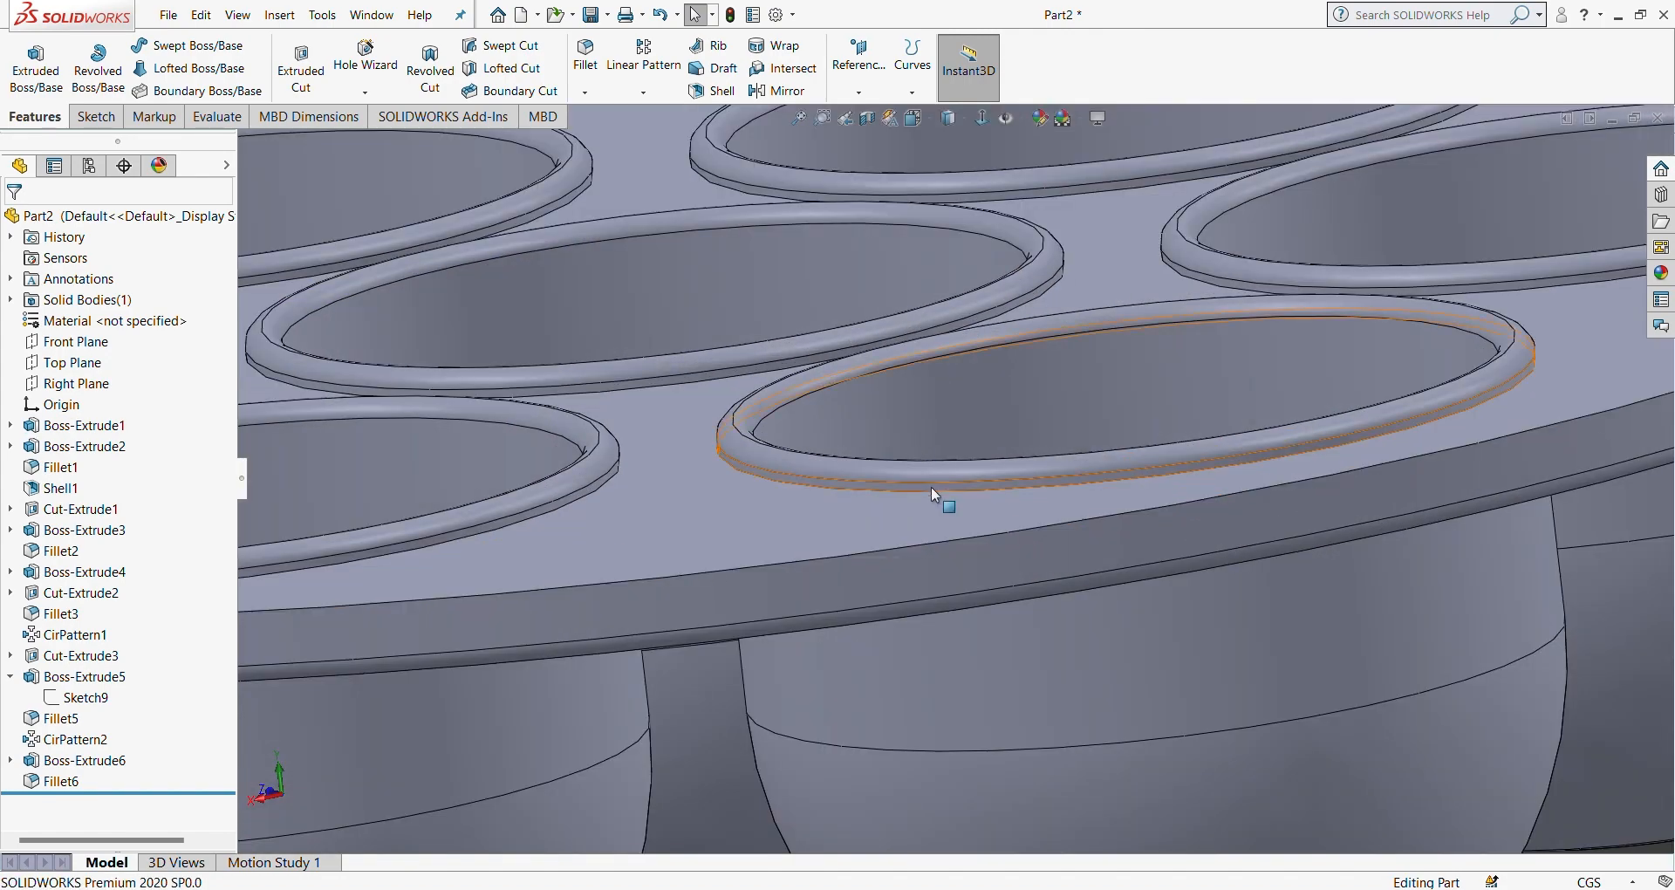
pyautogui.click(931, 486)
pyautogui.scroll(5, 932, 486)
pyautogui.scroll(3, 449, 535)
pyautogui.click(894, 482)
pyautogui.click(962, 434)
pyautogui.click(972, 432)
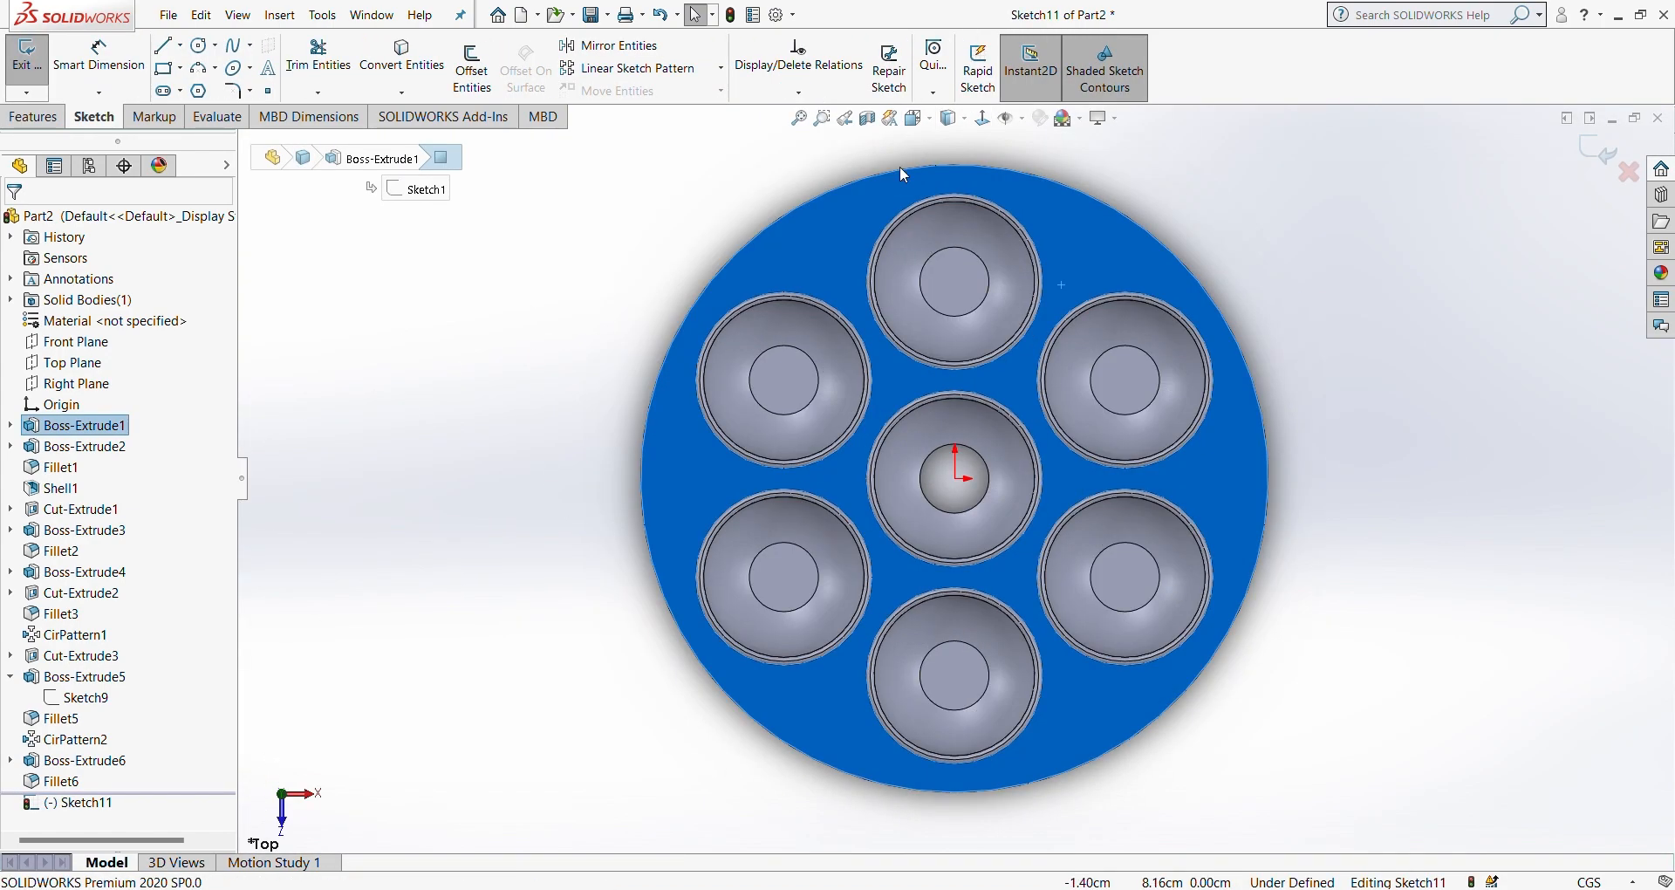
# Step: Extrude the top-face profile 0.10 cm as a separate body, starting at a 0.15 cm offset from the sketch plane
pyautogui.click(36, 68)
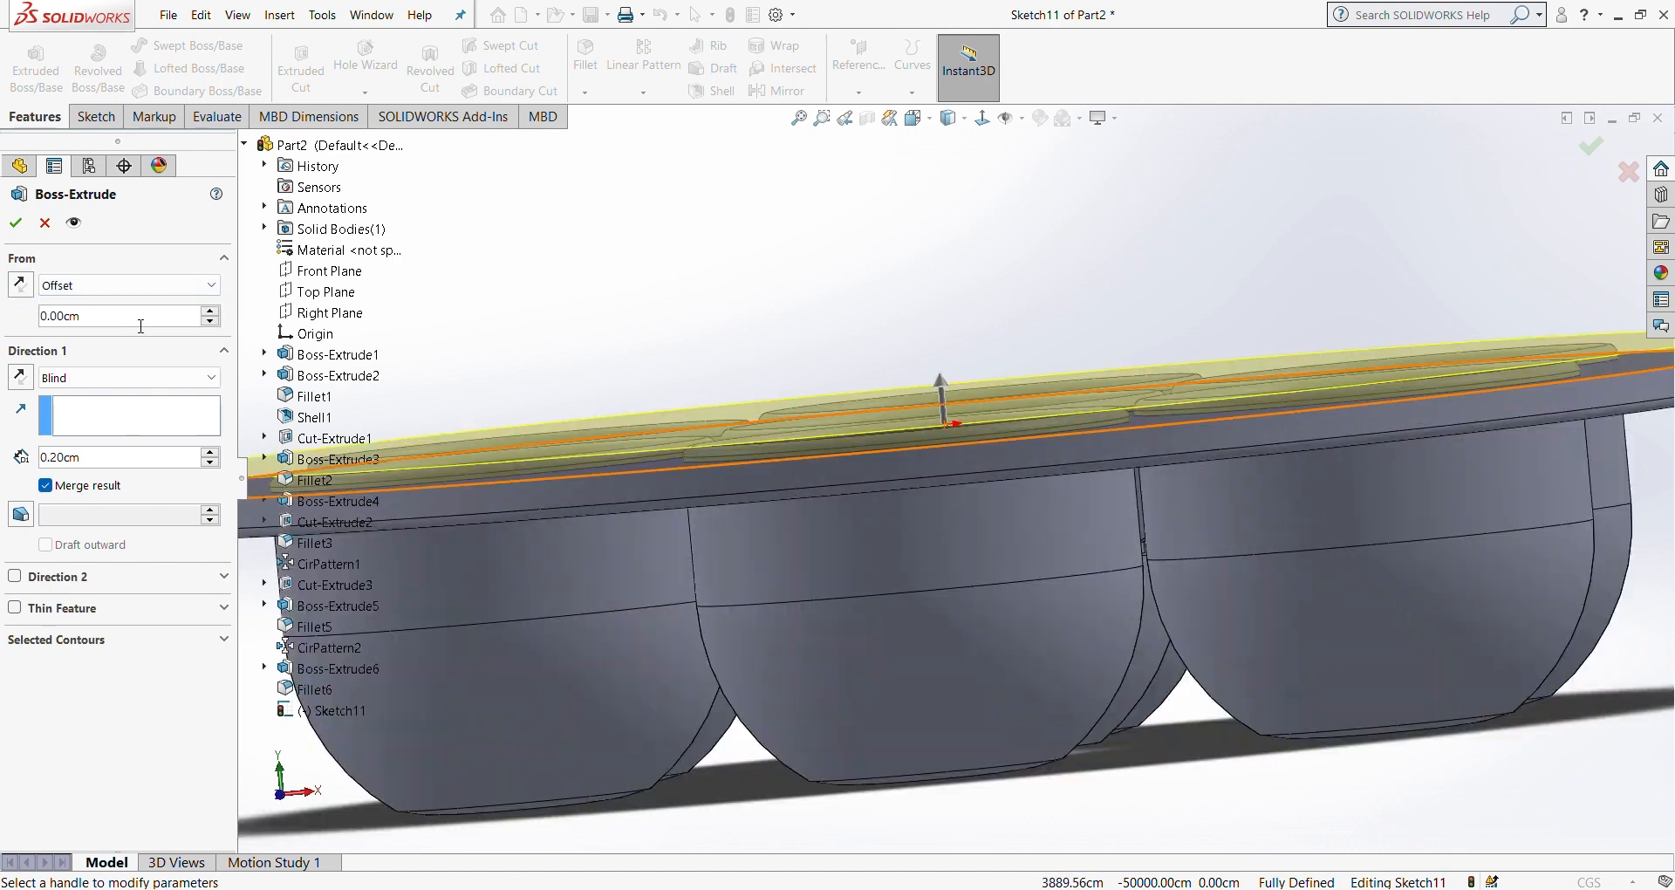
pyautogui.moveTo(140, 323); pyautogui.dragTo(5, 321)
pyautogui.write('0.15')
pyautogui.press('Return')
pyautogui.moveTo(825, 515); pyautogui.dragTo(876, 492, button='middle')
pyautogui.write('.1')
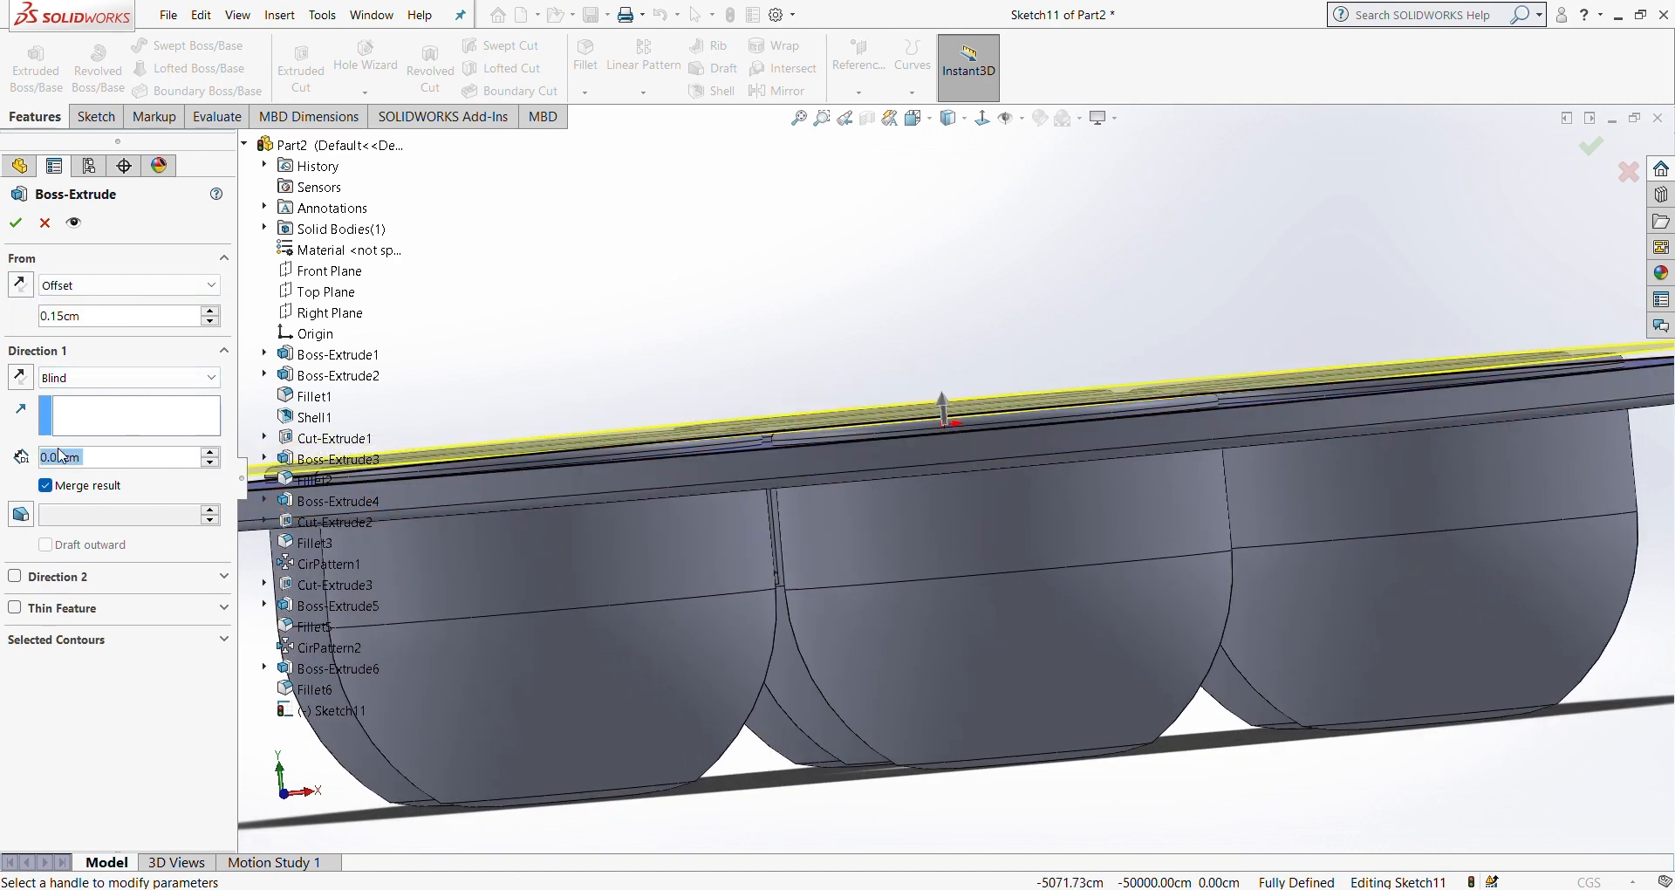
pyautogui.press('Return')
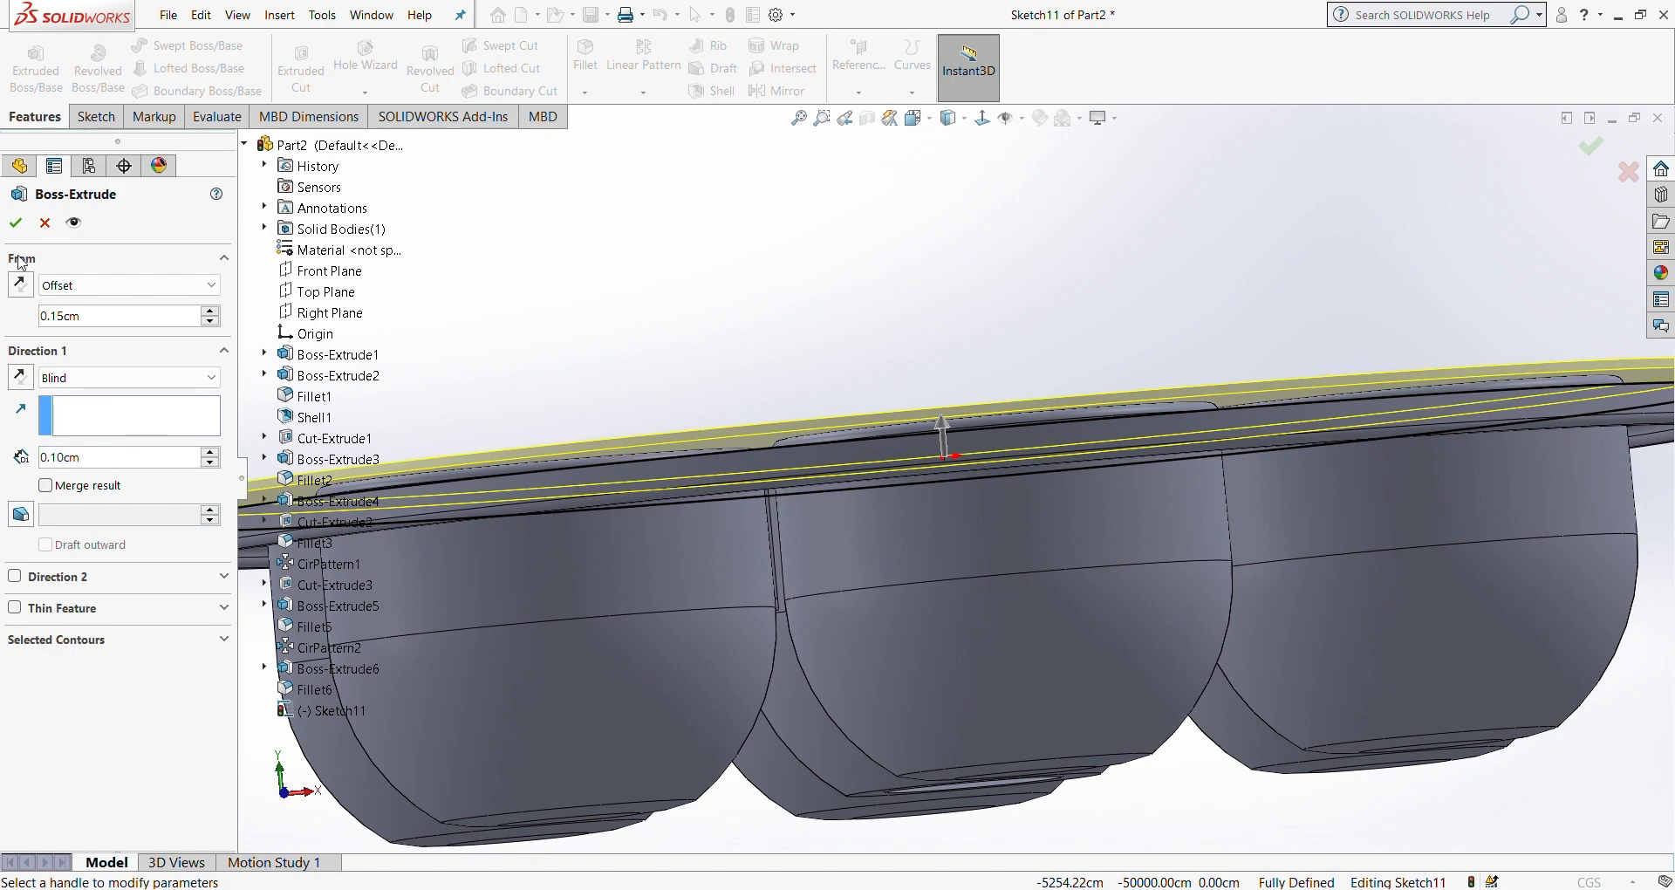
pyautogui.click(21, 285)
pyautogui.click(16, 223)
# Step: Edit the separate plate's extrusion to flip the direction of its start offset
pyautogui.click(71, 801)
pyautogui.click(85, 748)
pyautogui.click(22, 290)
pyautogui.click(15, 224)
# Step: Edit the plate's sketch to offset the tray's outer edge outward by 0.35 cm
pyautogui.click(11, 802)
pyautogui.click(88, 802)
pyautogui.click(100, 748)
pyautogui.click(982, 118)
pyautogui.click(1117, 279)
pyautogui.click(472, 66)
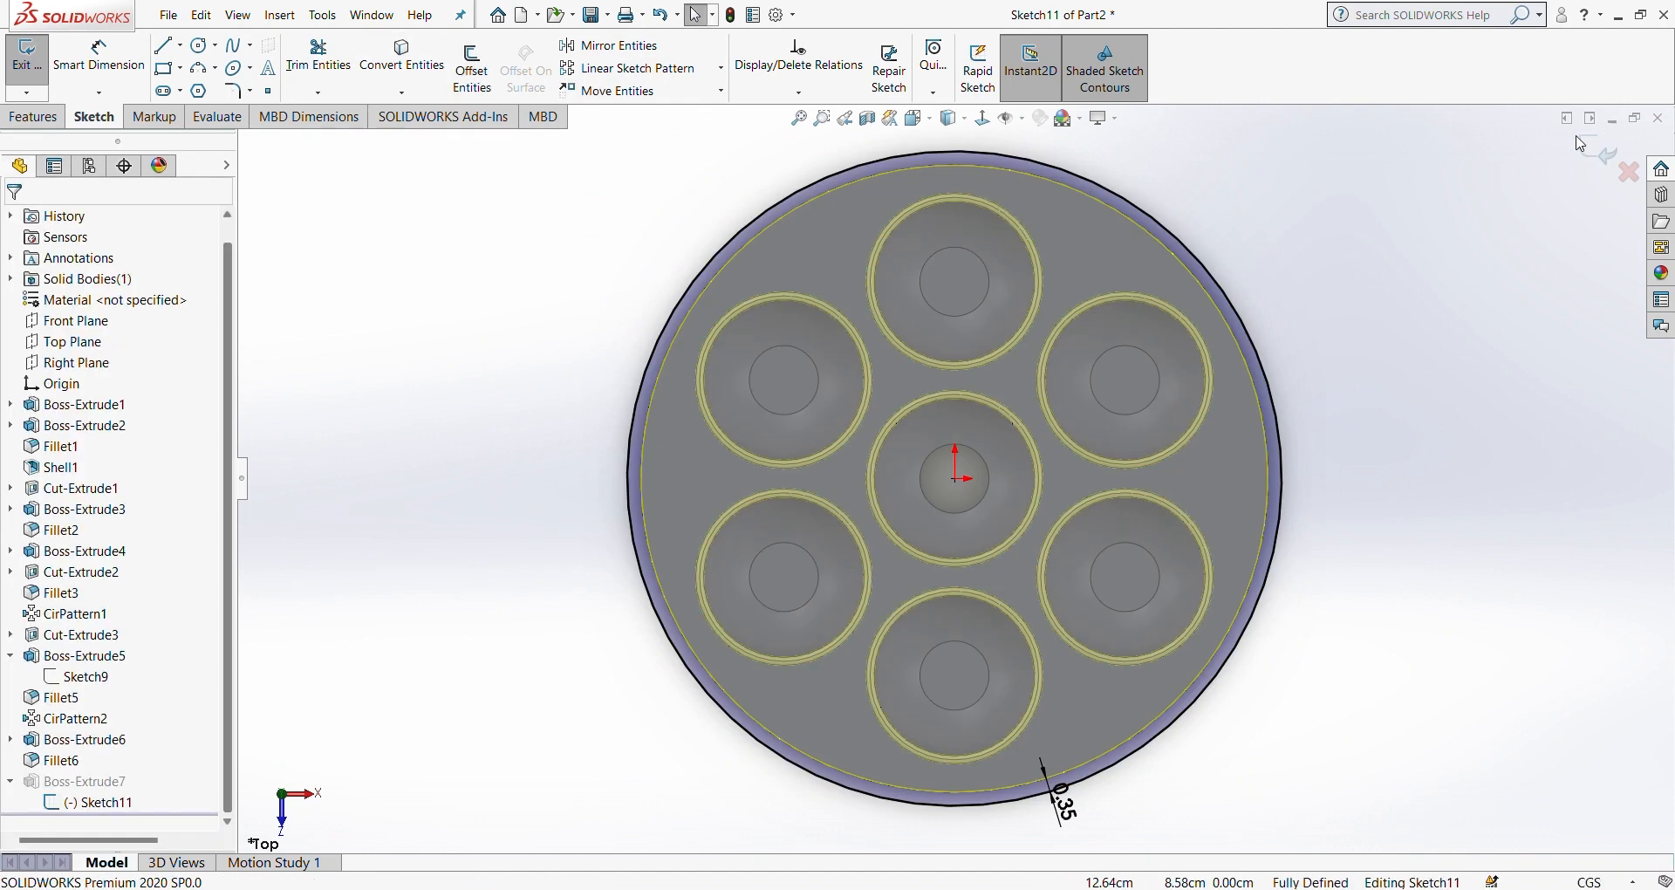
pyautogui.click(1603, 148)
# Step: Change the plate's edge offset dimension directly on the model, giving the plate a 16.5 cm outer diameter
pyautogui.moveTo(1153, 490); pyautogui.dragTo(1212, 270, button='middle')
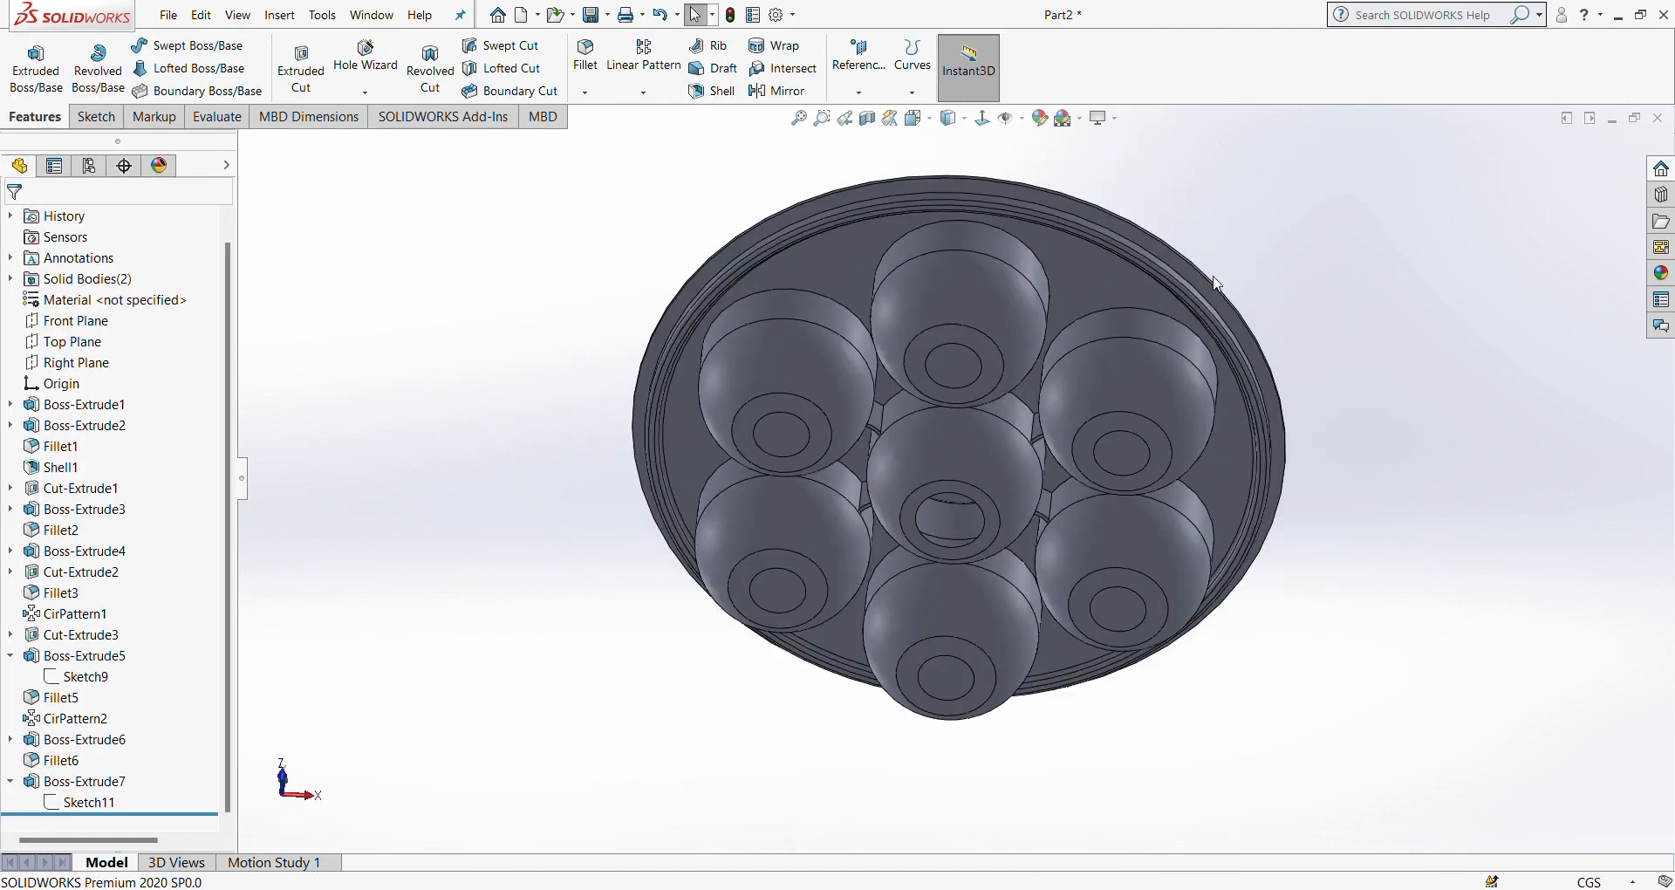
pyautogui.click(1210, 291)
pyautogui.click(954, 168)
pyautogui.write('.3')
pyautogui.press('Return')
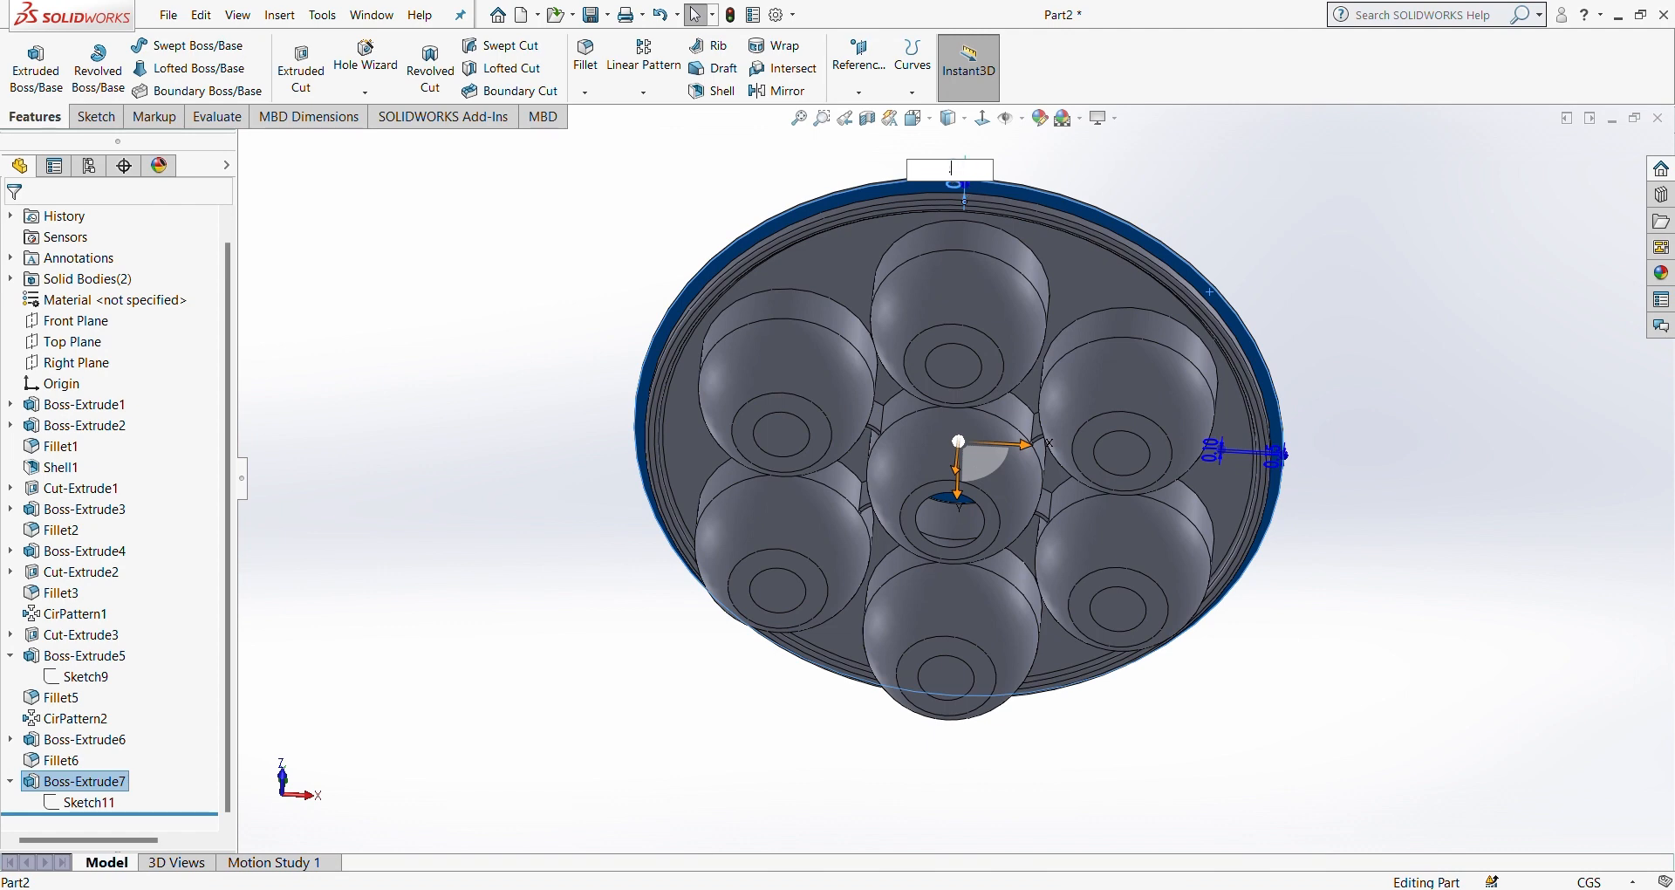
# Step: Sketch on the plate's underside and offset its outer circular edge inward to form a narrow ring
pyautogui.moveTo(961, 199); pyautogui.dragTo(1195, 270, button='middle')
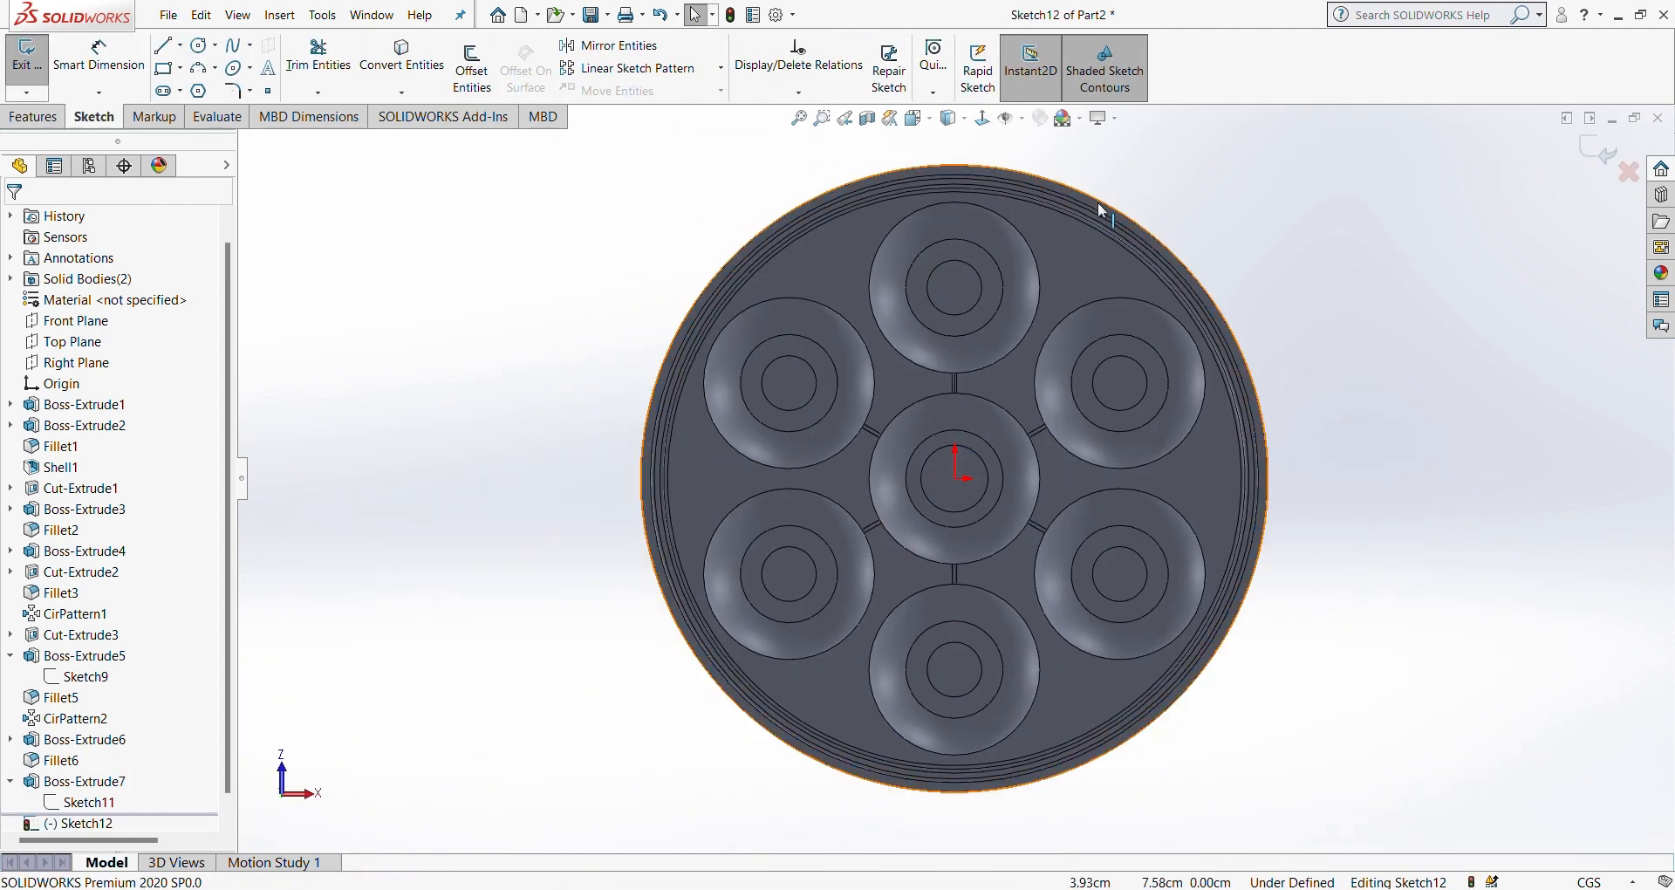
pyautogui.scroll(-5, 1098, 202)
pyautogui.click(472, 68)
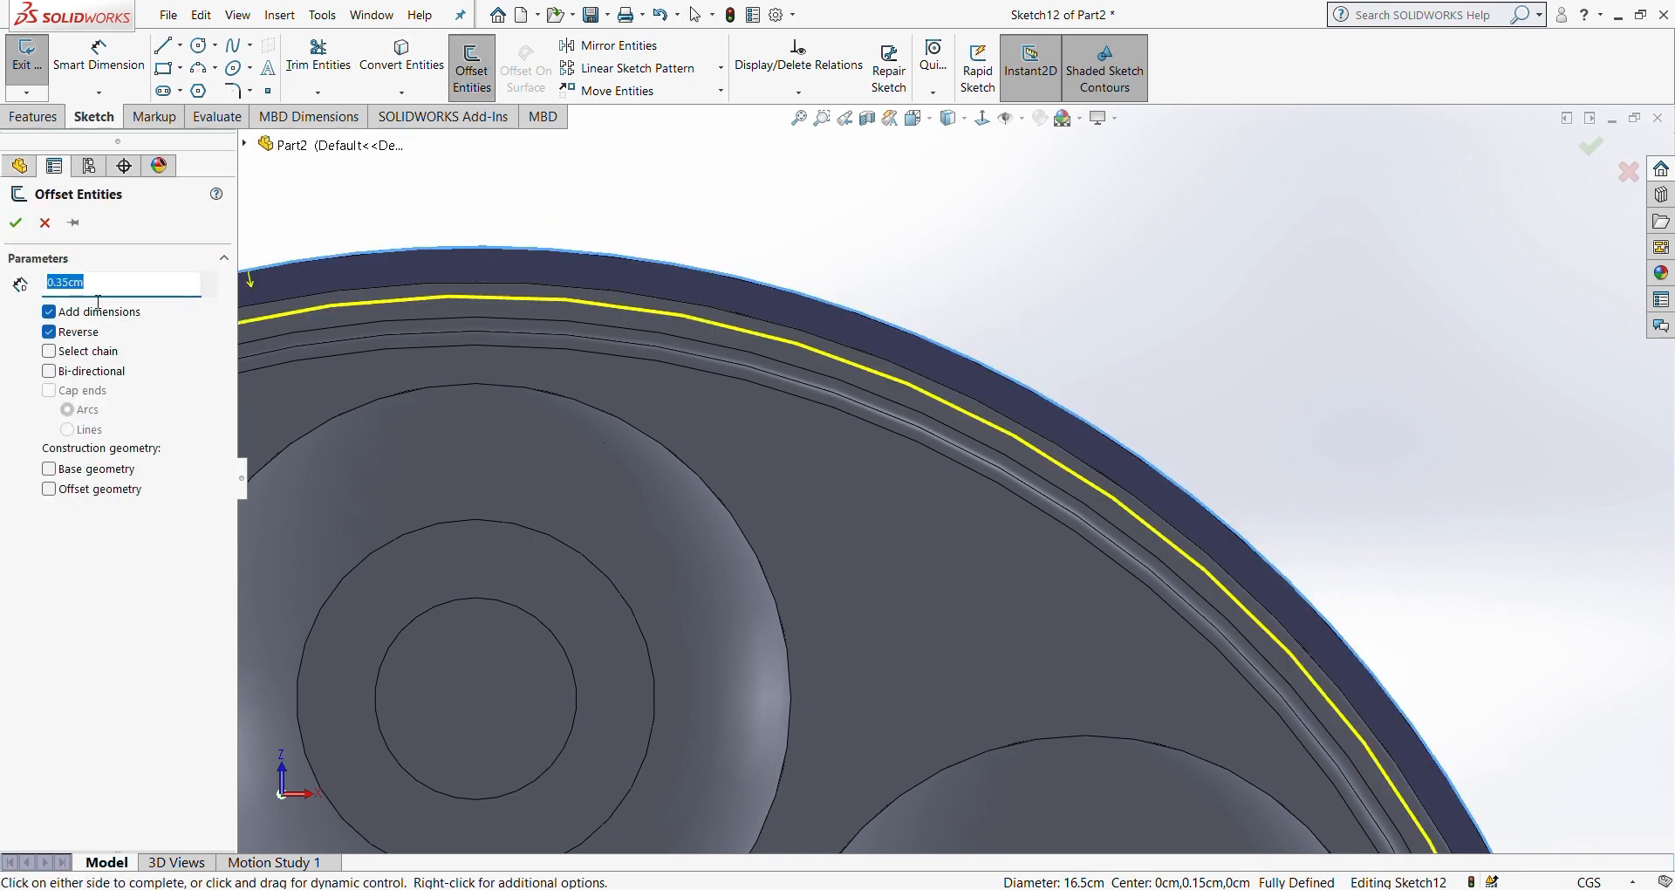
pyautogui.press('Return')
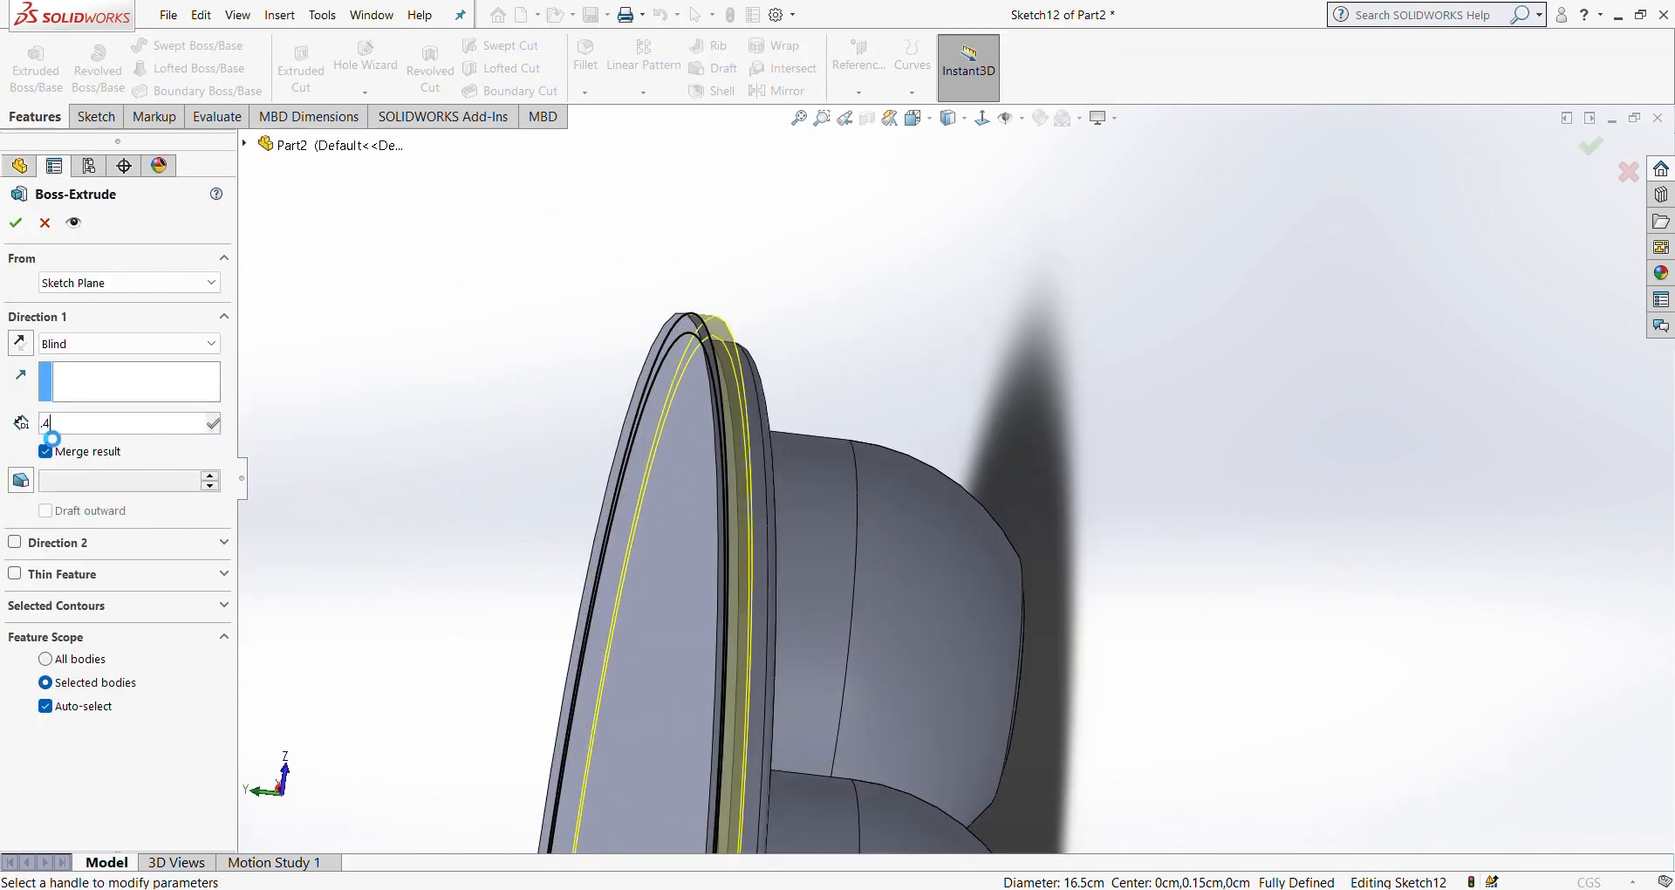
# Step: Extrude the ring to a blind depth of 0.4 cm, limiting the feature scope to the plate body
pyautogui.click(46, 706)
pyautogui.click(650, 559)
pyautogui.click(16, 223)
# Step: Fillet a circular edge on the lid's new outer skirt
pyautogui.moveTo(689, 384); pyautogui.dragTo(515, 376, button='middle')
pyautogui.click(586, 54)
pyautogui.click(657, 421)
pyautogui.press('Return')
# Step: Fillet the circular edges of the lid's rim and skirt with a 0.1 cm radius
pyautogui.moveTo(657, 433); pyautogui.dragTo(750, 419, button='middle')
pyautogui.click(585, 55)
pyautogui.click(641, 361)
pyautogui.moveTo(628, 375); pyautogui.dragTo(541, 497, button='middle')
pyautogui.click(791, 400)
pyautogui.moveTo(793, 405); pyautogui.dragTo(814, 453, button='middle')
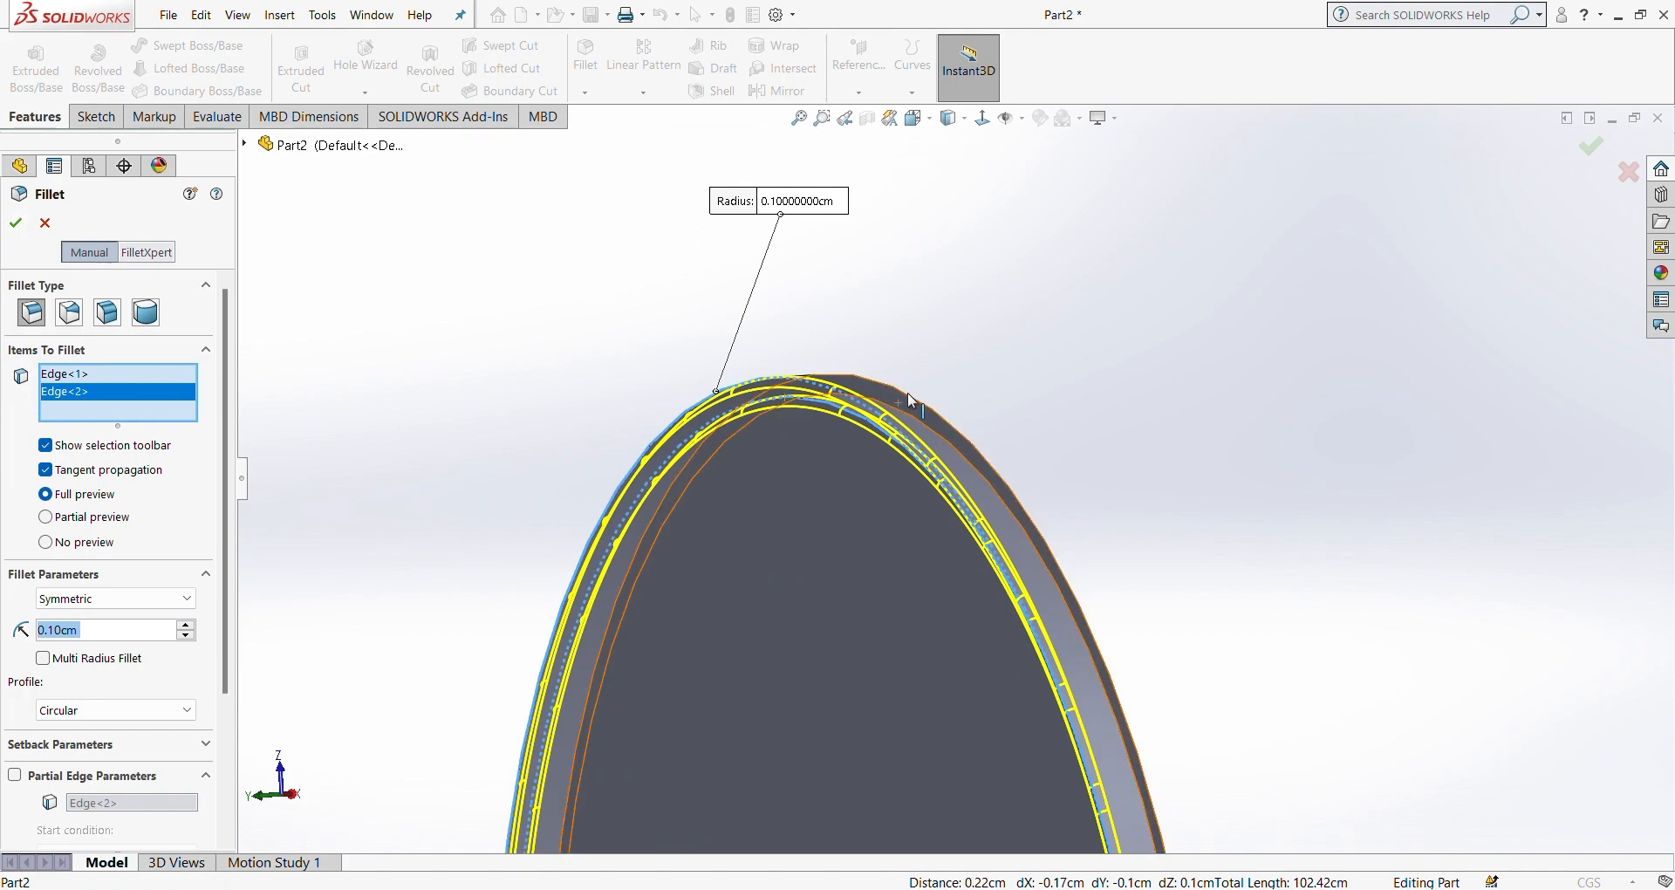
pyautogui.click(907, 395)
pyautogui.click(883, 405)
pyautogui.click(16, 223)
# Step: Expand the solid bodies list, select a body and examine the tray's underside and its pocket bottoms
pyautogui.scroll(1, 113, 299)
pyautogui.click(10, 299)
pyautogui.scroll(5, 212, 433)
pyautogui.click(81, 321)
pyautogui.click(501, 342)
pyautogui.moveTo(501, 342); pyautogui.dragTo(957, 558, button='middle')
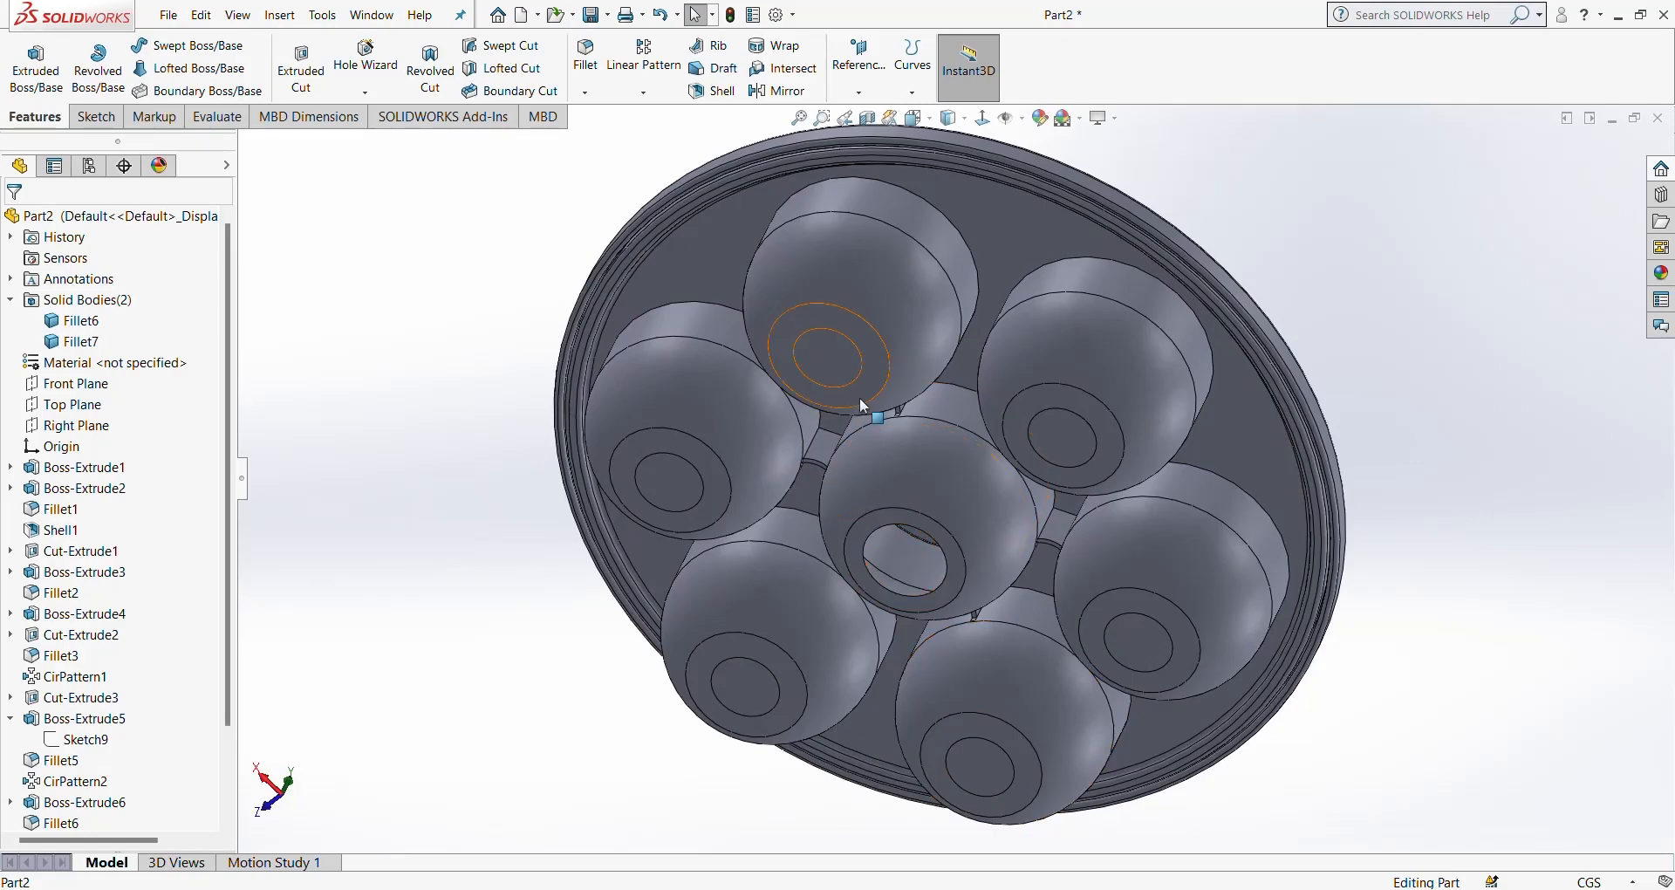
pyautogui.click(58, 721)
pyautogui.scroll(-4, 557, 523)
# Step: Sketch on the open bottom ring face of the central pocket and convert its outer circular edge into the sketch
pyautogui.click(1227, 667)
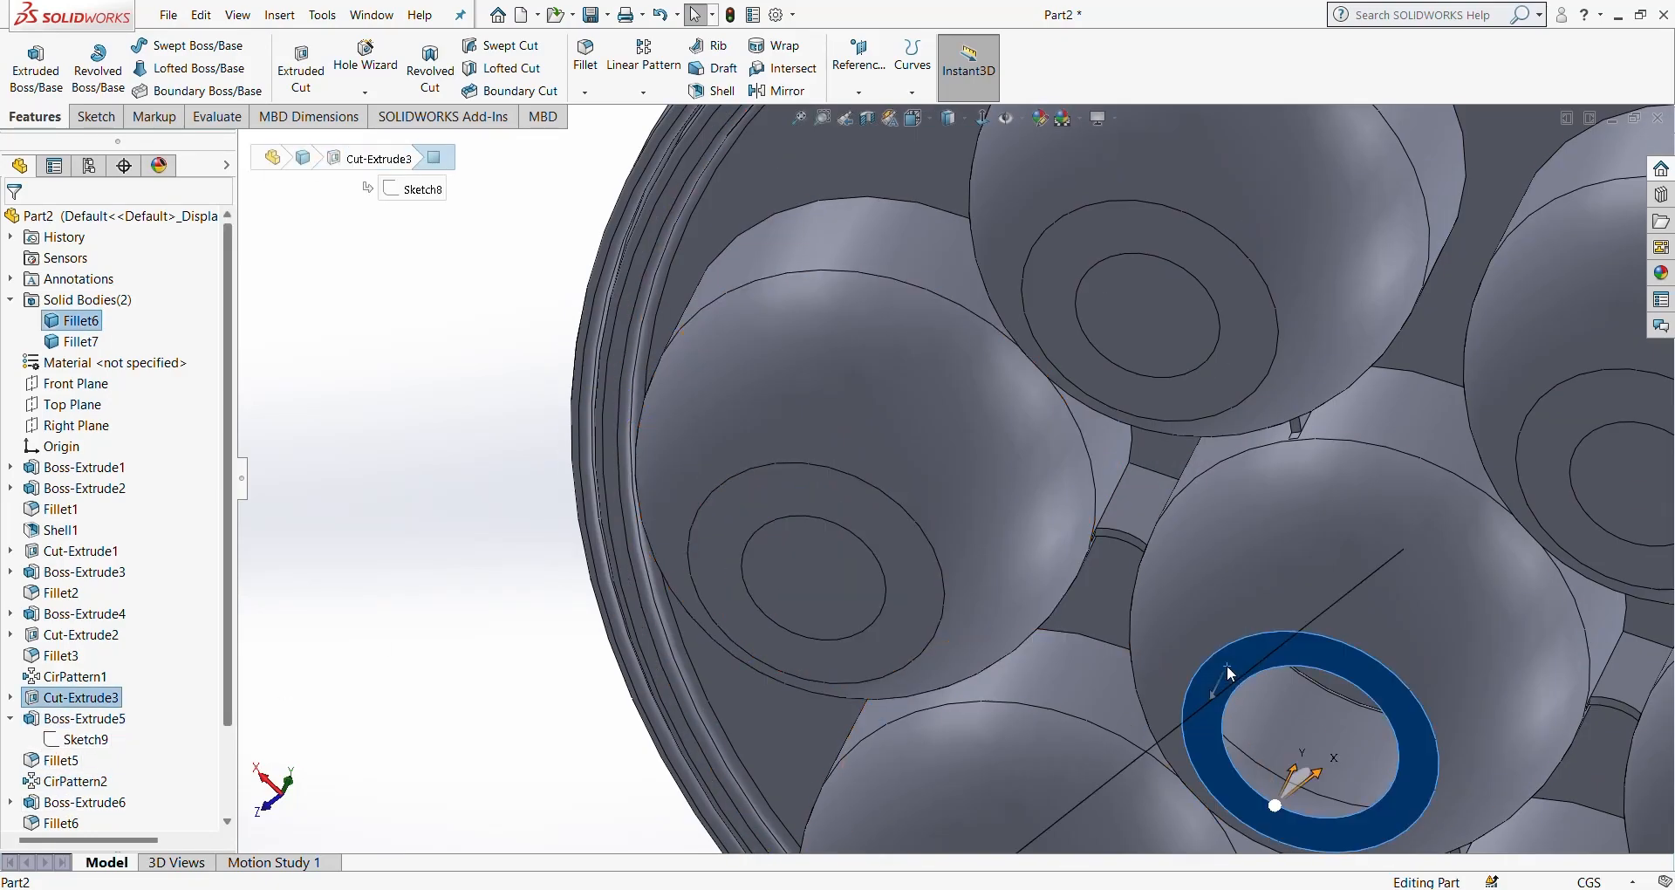
pyautogui.click(1303, 630)
pyautogui.click(982, 119)
pyautogui.click(979, 468)
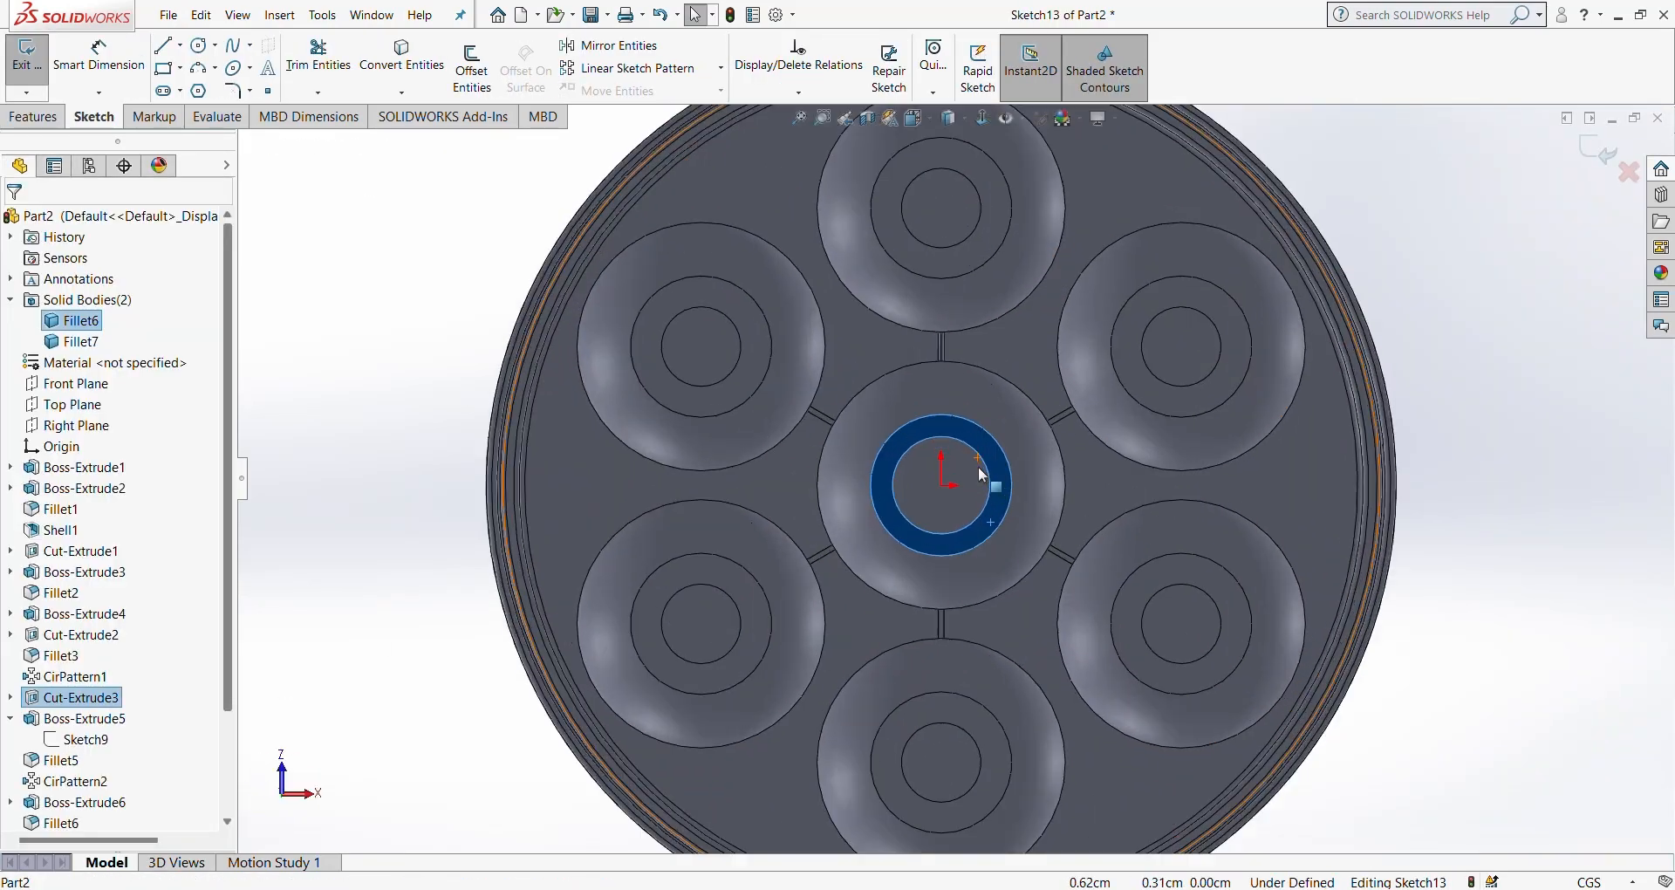
pyautogui.scroll(-1, 979, 468)
pyautogui.click(402, 63)
# Step: Extrude the converted circle to a blind depth of 0.08 cm, merging it with the tray to close the central pocket
pyautogui.click(35, 116)
pyautogui.click(35, 66)
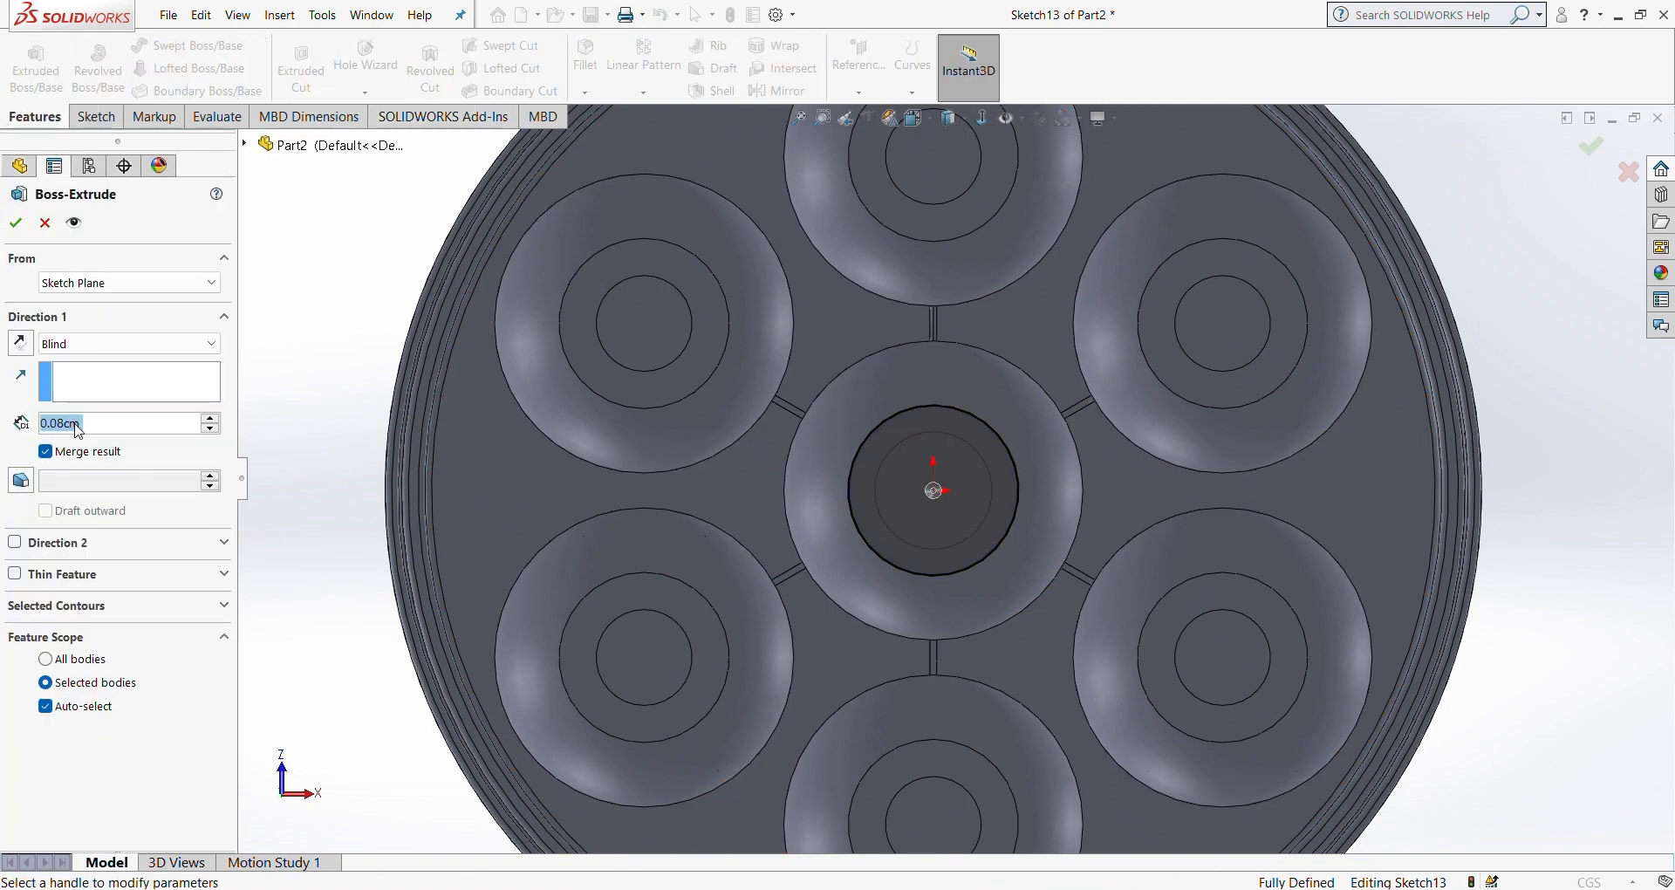
pyautogui.moveTo(882, 480); pyautogui.dragTo(610, 466, button='middle')
pyautogui.click(16, 223)
# Step: Fillet the circular edge of the central pocket's new bottom disc with a 5 cm radius
pyautogui.click(586, 65)
pyautogui.click(698, 531)
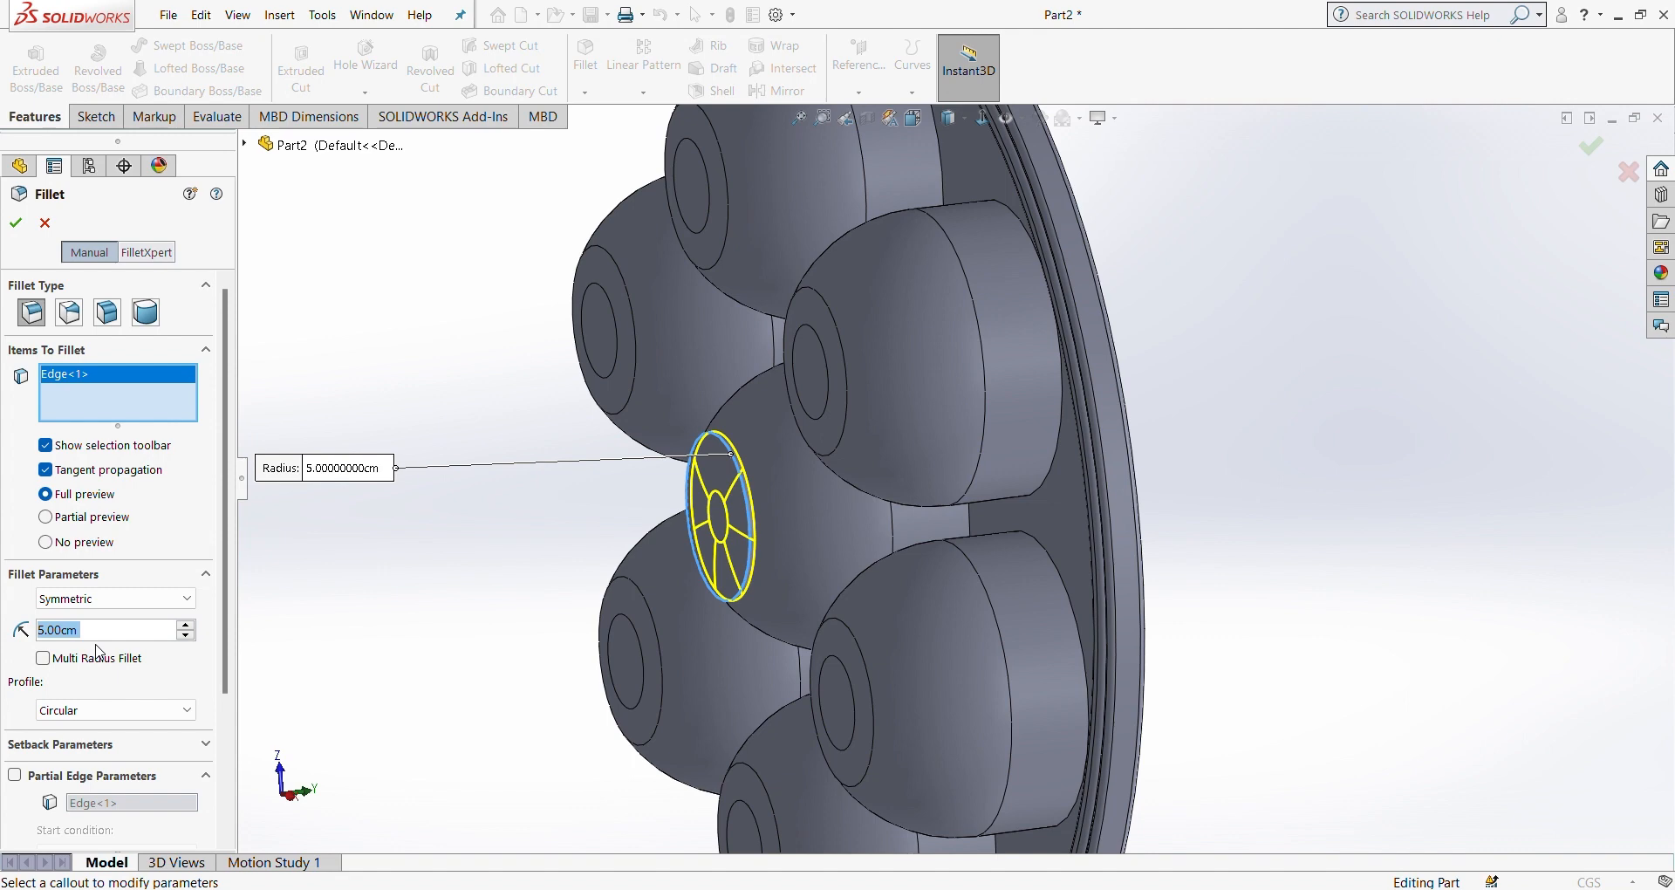
pyautogui.press('Return')
# Step: Make the lid transparent by way of its upper face so the pockets underneath can be seen
pyautogui.scroll(3, 558, 541)
pyautogui.moveTo(610, 523); pyautogui.dragTo(908, 558, button='middle')
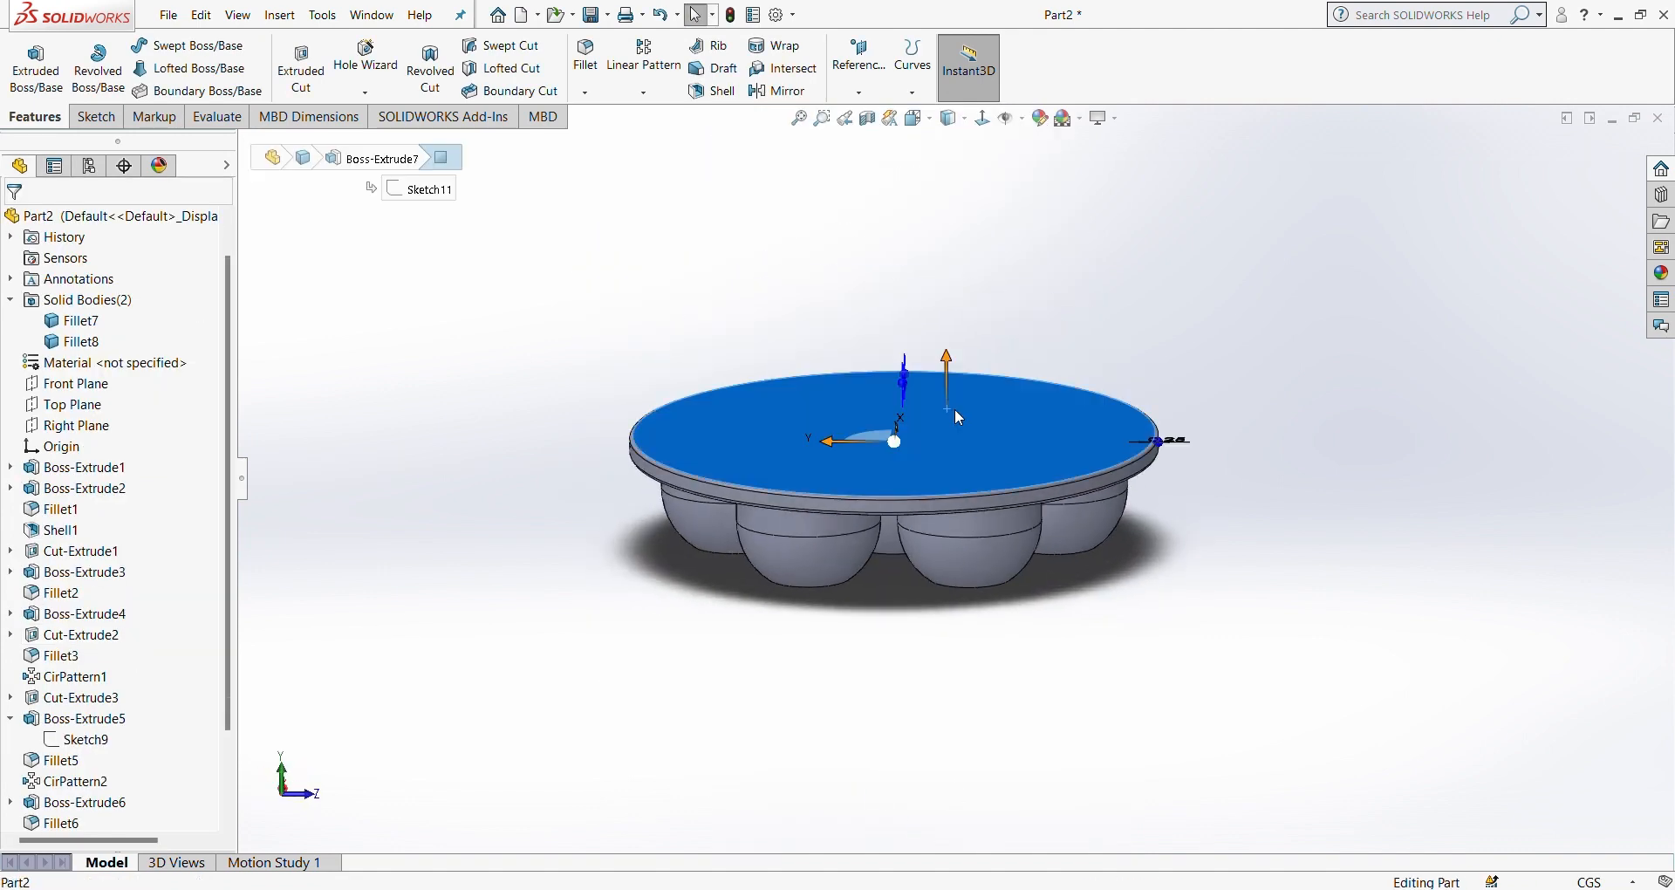
pyautogui.click(946, 408)
pyautogui.click(1066, 359)
pyautogui.moveTo(1103, 332)
pyautogui.mouseDown(button='middle')
pyautogui.moveTo(1200, 546)
pyautogui.moveTo(1073, 559)
pyautogui.mouseUp(button='middle')
# Step: Switch the model's display style to shaded without edges and view the lidded tray at an angle from above
pyautogui.click(950, 118)
pyautogui.click(952, 167)
pyautogui.moveTo(1065, 401)
pyautogui.mouseDown(button='middle')
pyautogui.moveTo(1163, 217)
pyautogui.moveTo(1064, 410)
pyautogui.mouseUp(button='middle')
pyautogui.click(74, 279)
pyautogui.moveTo(778, 676); pyautogui.dragTo(993, 628, button='middle')
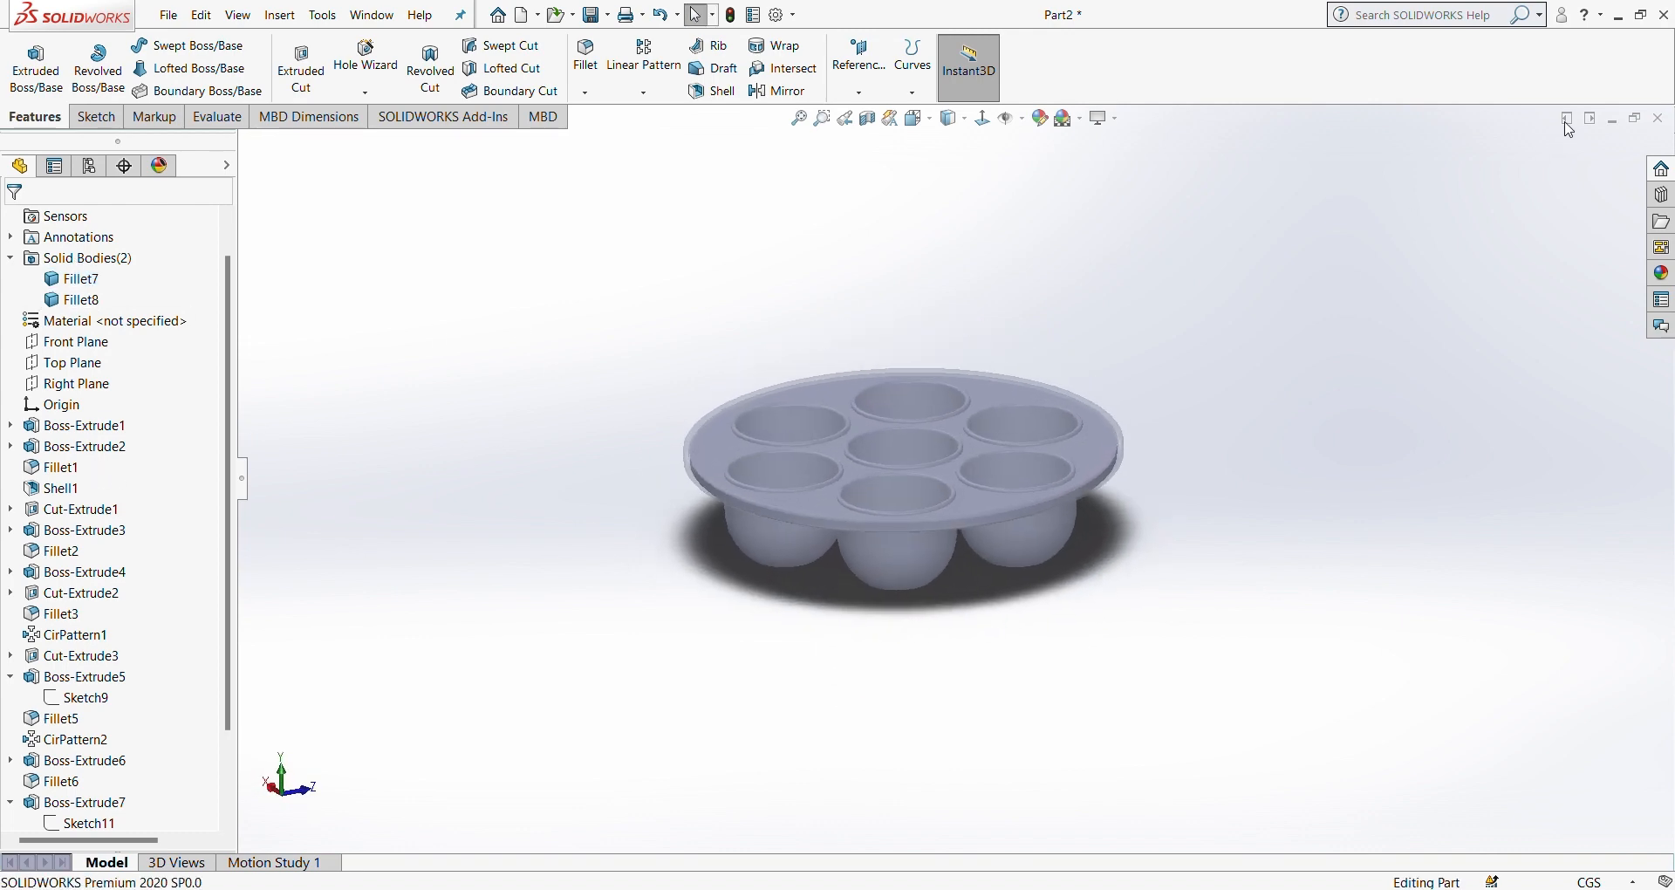